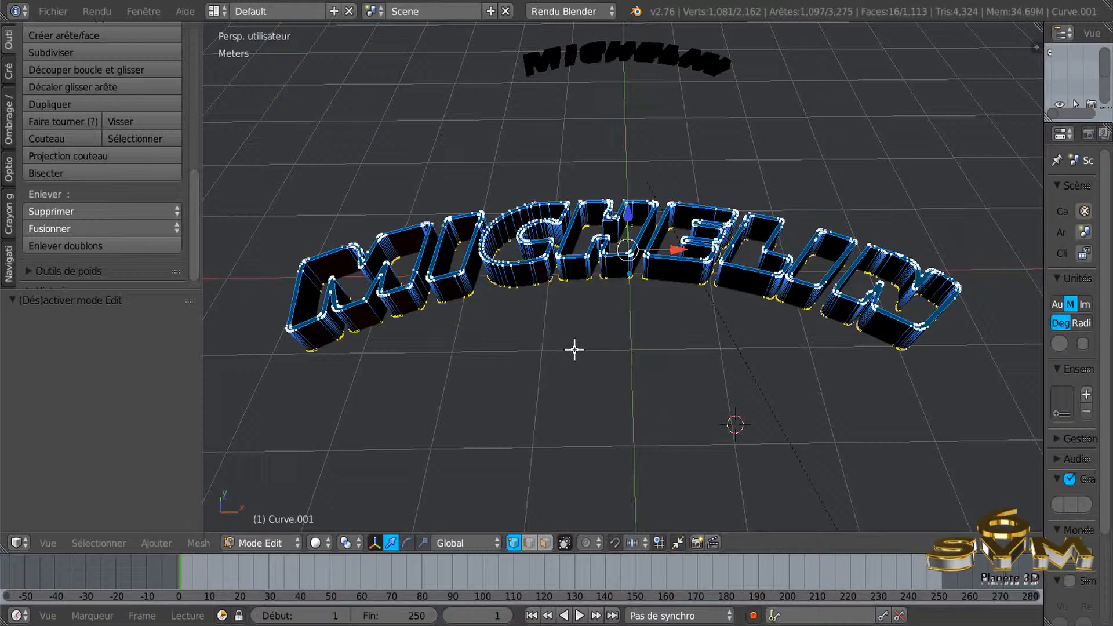
# Step: Switch to the Blender file containing the full tire and examine its tread and sidewall from several angles
pyautogui.moveTo(667, 625)
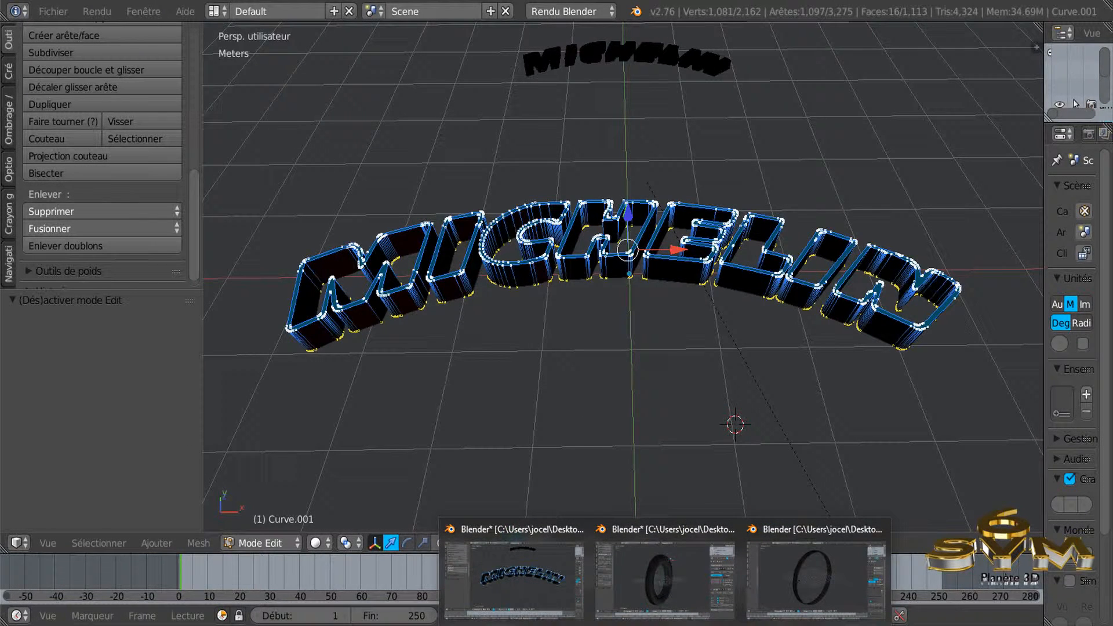
pyautogui.click(660, 590)
pyautogui.moveTo(486, 340)
pyautogui.mouseDown(button='middle')
pyautogui.moveTo(580, 336)
pyautogui.moveTo(480, 333)
pyautogui.mouseUp(button='middle')
pyautogui.scroll(3, 467, 252)
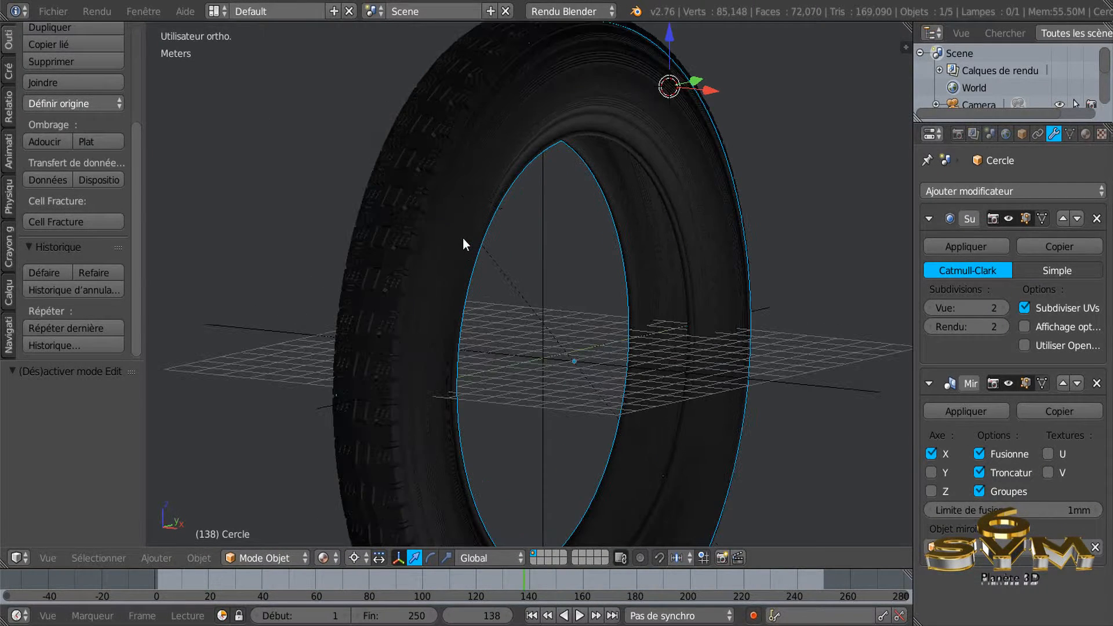
pyautogui.scroll(-1, 547, 159)
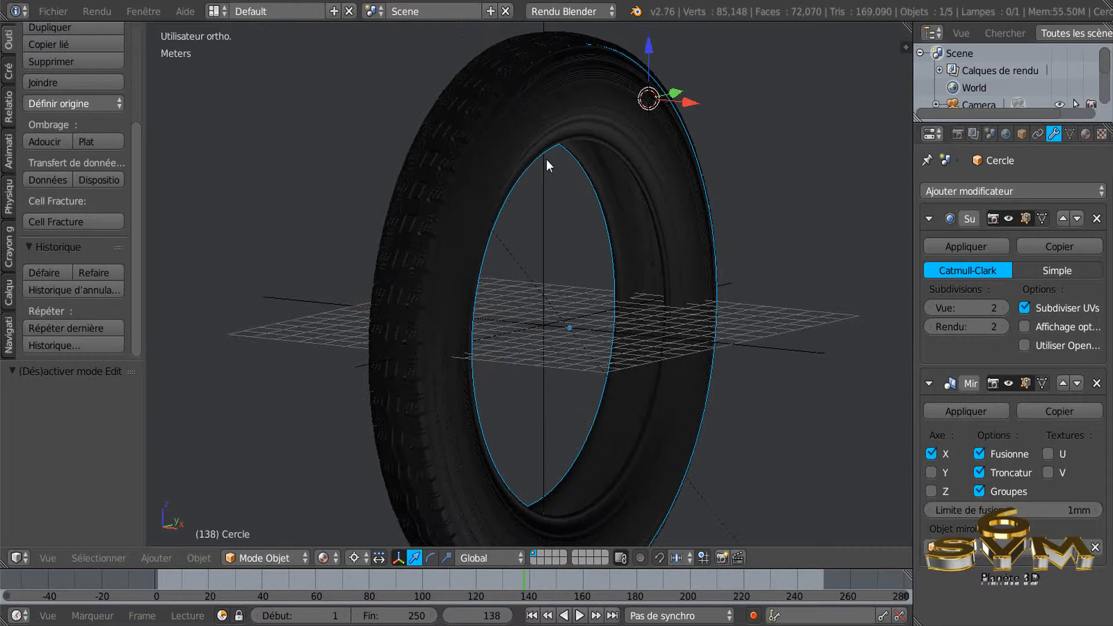
pyautogui.moveTo(541, 179); pyautogui.dragTo(536, 213, button='middle')
pyautogui.scroll(2, 529, 227)
pyautogui.scroll(-1, 489, 195)
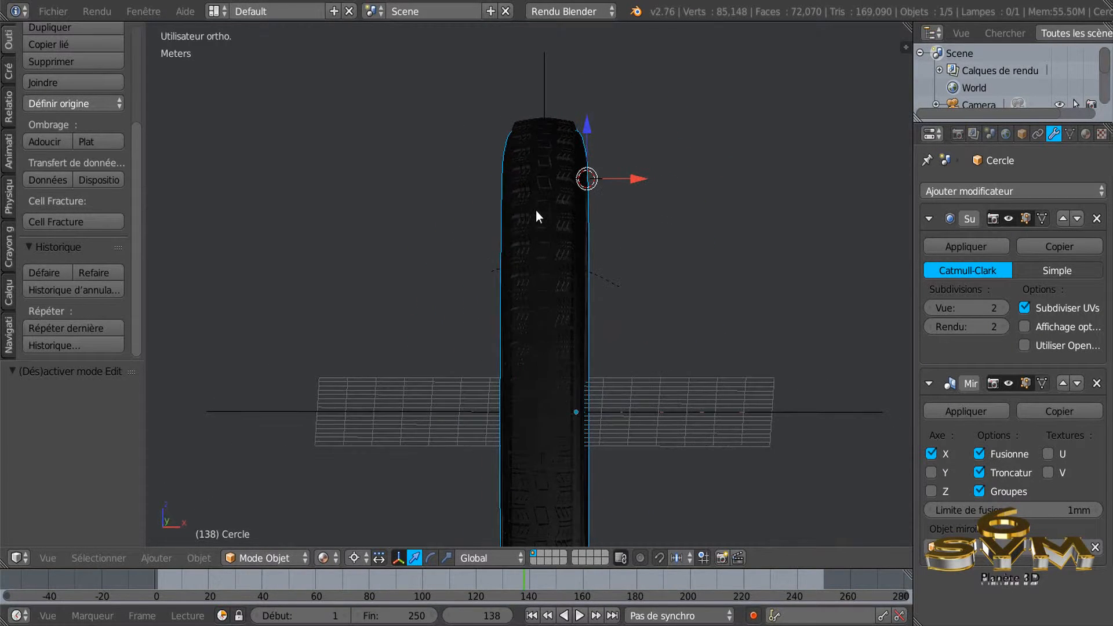
pyautogui.scroll(2, 516, 118)
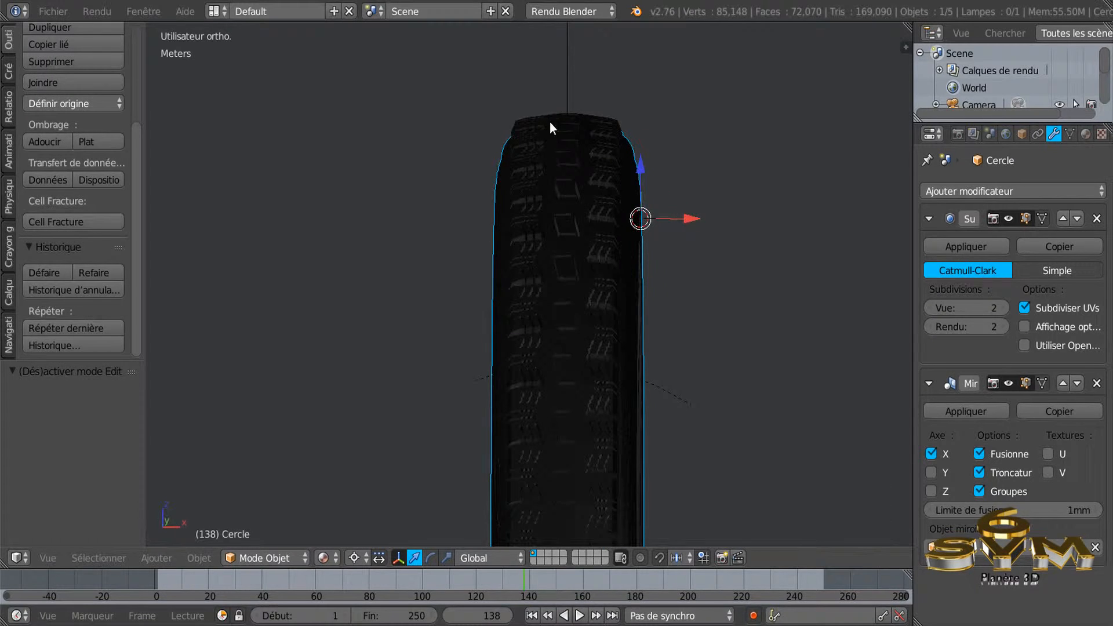
pyautogui.moveTo(586, 126); pyautogui.dragTo(525, 152, button='middle')
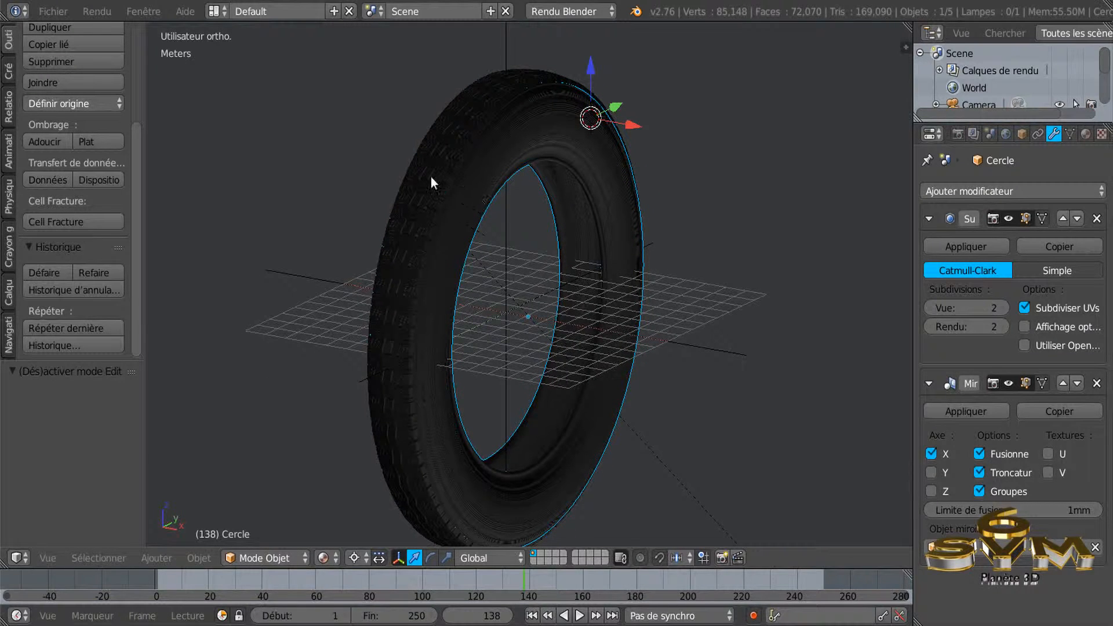
pyautogui.moveTo(483, 216); pyautogui.dragTo(512, 227, button='middle')
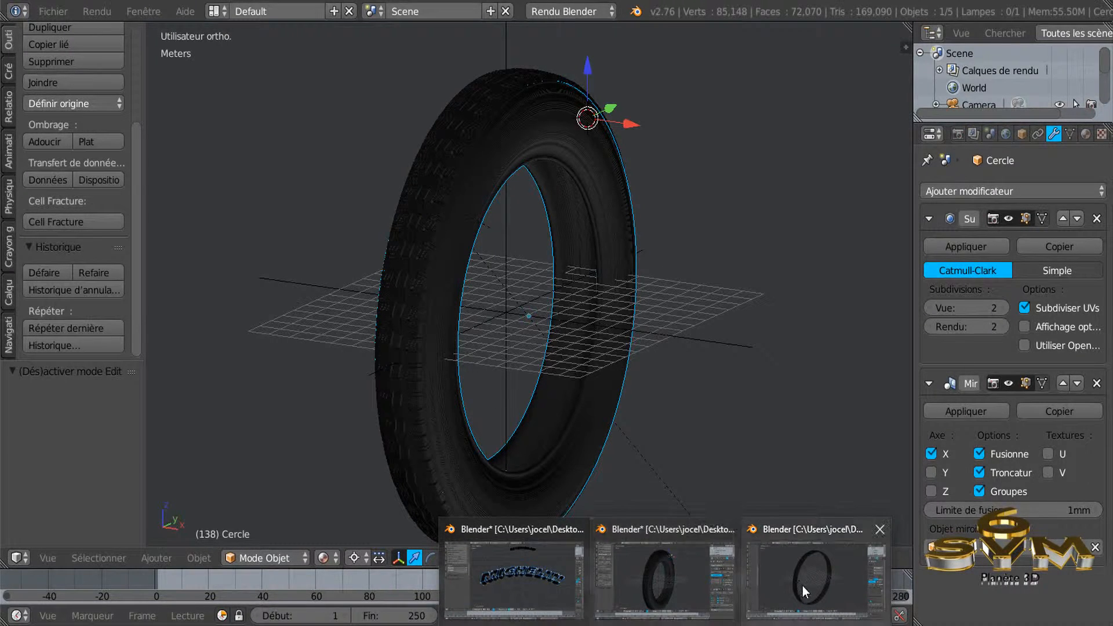
# Step: Switch to the Blender file containing only the tread ring and examine its tread pattern
pyautogui.click(803, 586)
pyautogui.moveTo(533, 342); pyautogui.dragTo(520, 141, button='middle')
pyautogui.scroll(3, 531, 99)
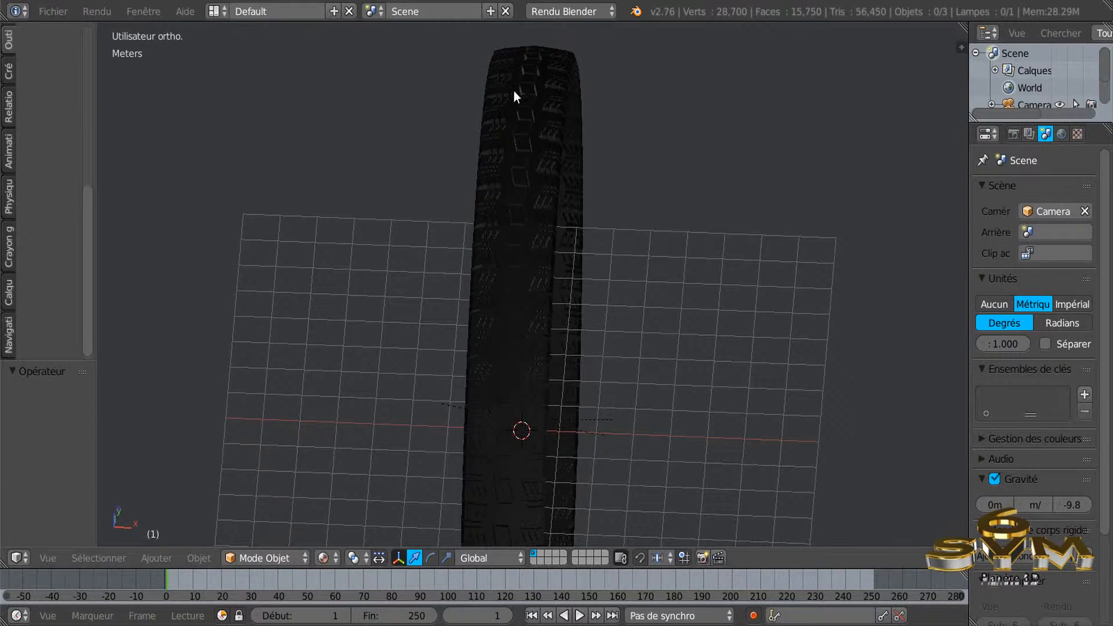
pyautogui.scroll(-3, 603, 205)
pyautogui.moveTo(661, 278); pyautogui.dragTo(551, 264, button='middle')
pyautogui.scroll(1, 560, 248)
pyautogui.click(42, 13)
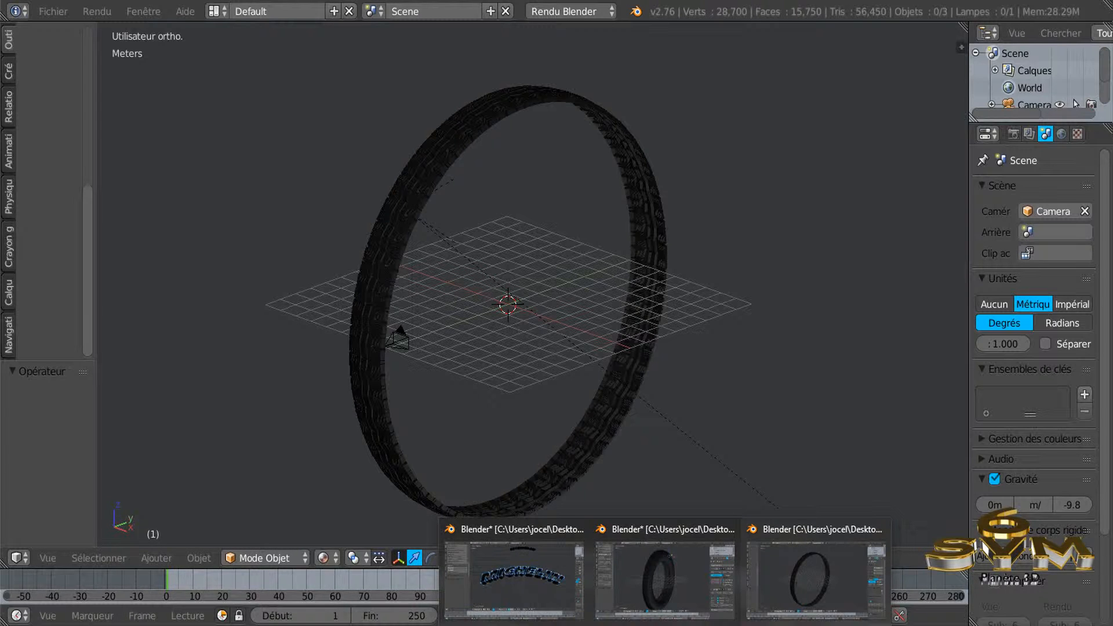
# Step: Return to the full tire file and show the Cercle mesh in Edit Mode with solid shading
pyautogui.click(664, 591)
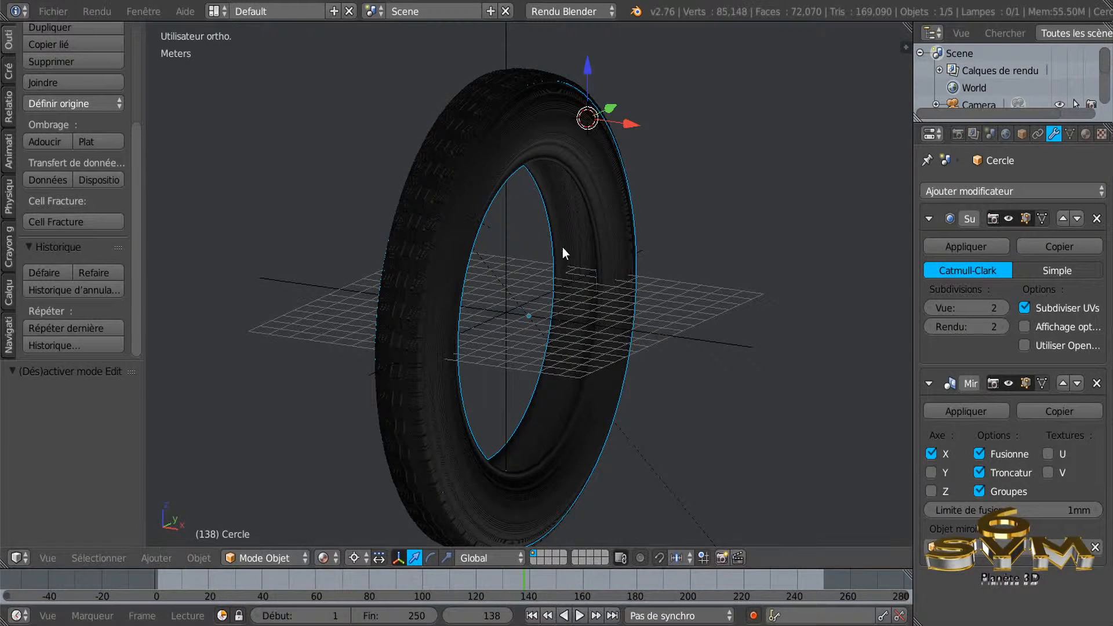
pyautogui.scroll(-2, 524, 138)
pyautogui.keyDown('shift'); pyautogui.moveTo(527, 149); pyautogui.dragTo(538, 242, button='middle'); pyautogui.keyUp('shift')
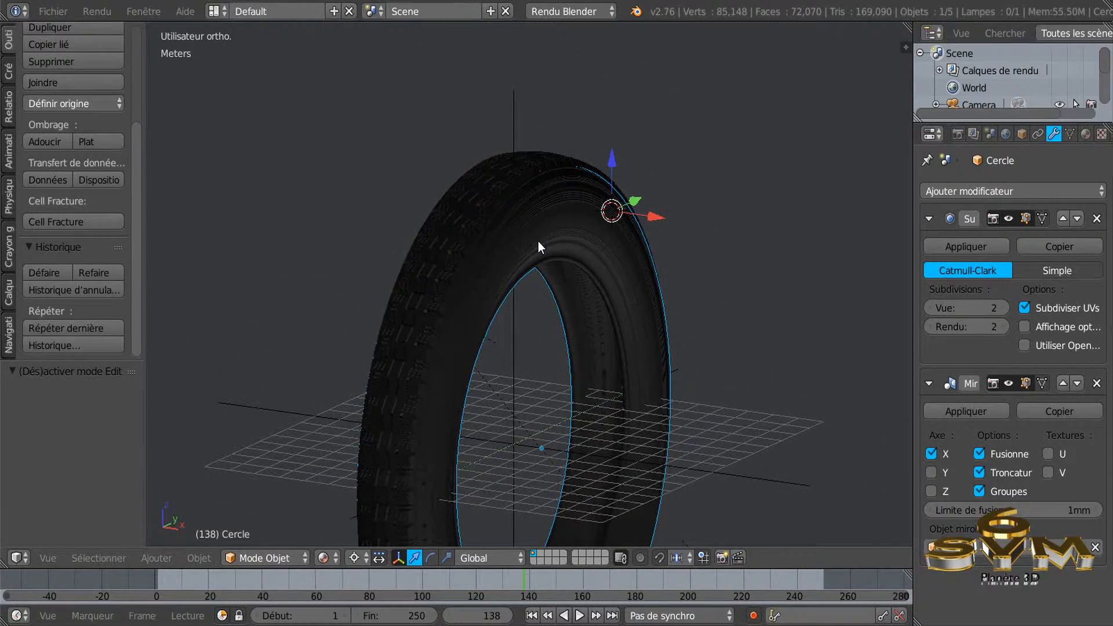
pyautogui.scroll(4, 538, 227)
pyautogui.scroll(-1, 556, 212)
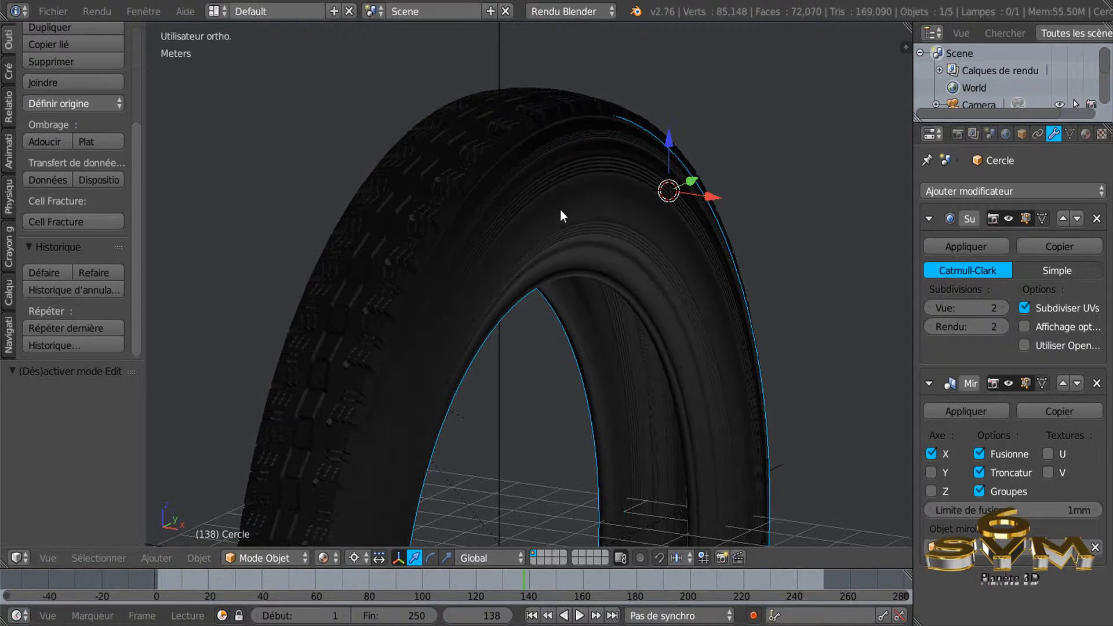
pyautogui.press('Tab')
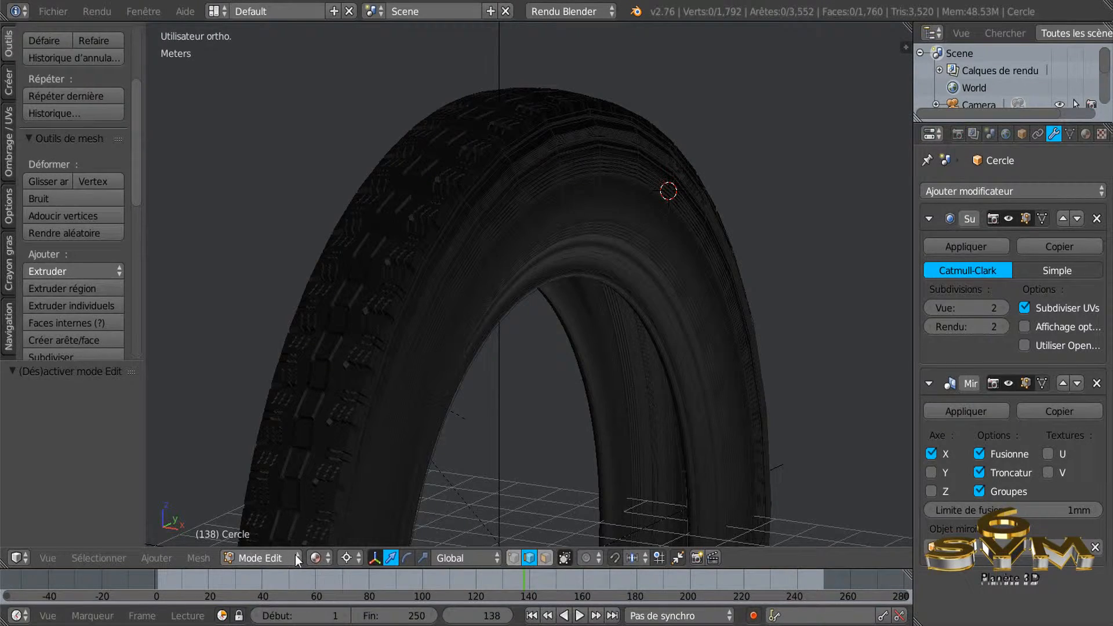
pyautogui.click(315, 558)
pyautogui.click(331, 500)
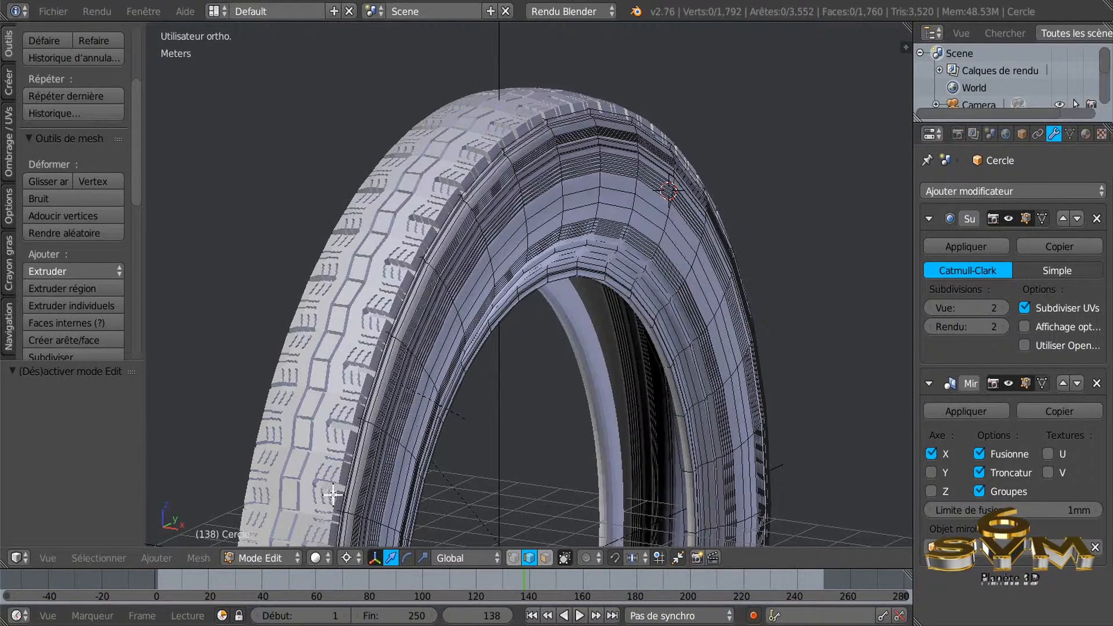
# Step: Examine the concentric edge rings on the upper part of the tire's sidewall
pyautogui.keyDown('shift'); pyautogui.moveTo(558, 288); pyautogui.dragTo(554, 380, button='middle'); pyautogui.keyUp('shift')
pyautogui.scroll(3, 551, 371)
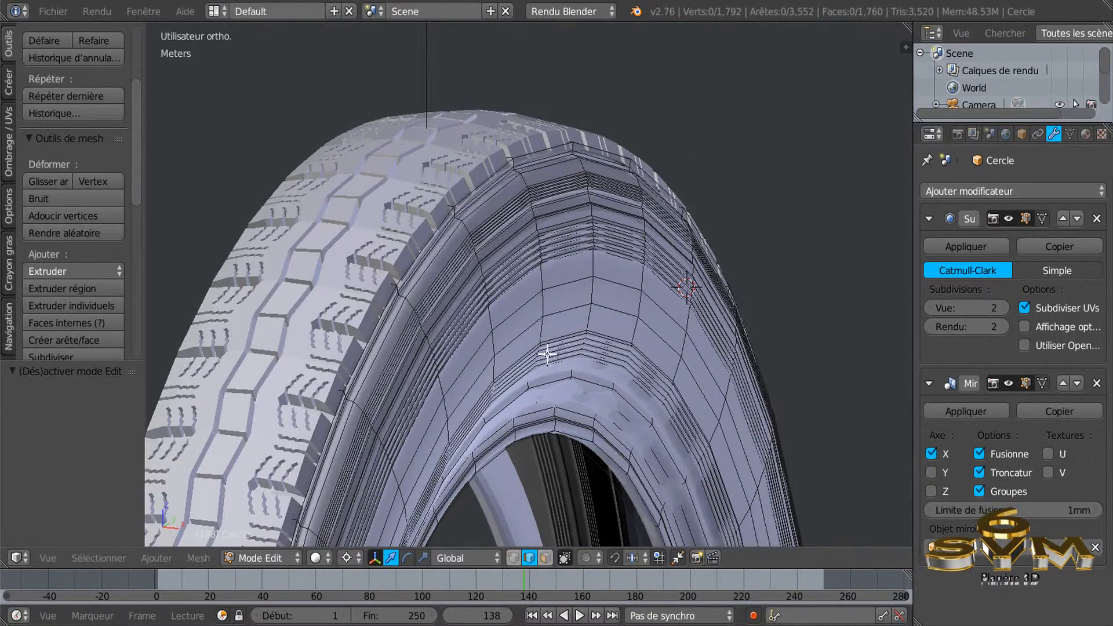
pyautogui.scroll(2, 568, 204)
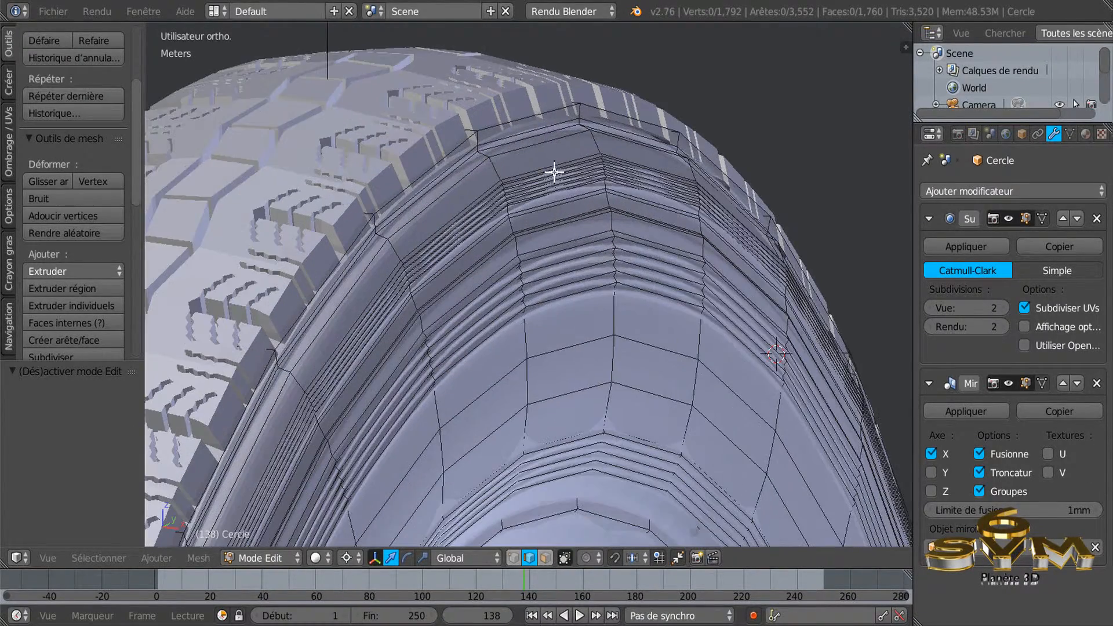
pyautogui.moveTo(572, 229); pyautogui.dragTo(604, 219, button='middle')
pyautogui.scroll(2, 608, 219)
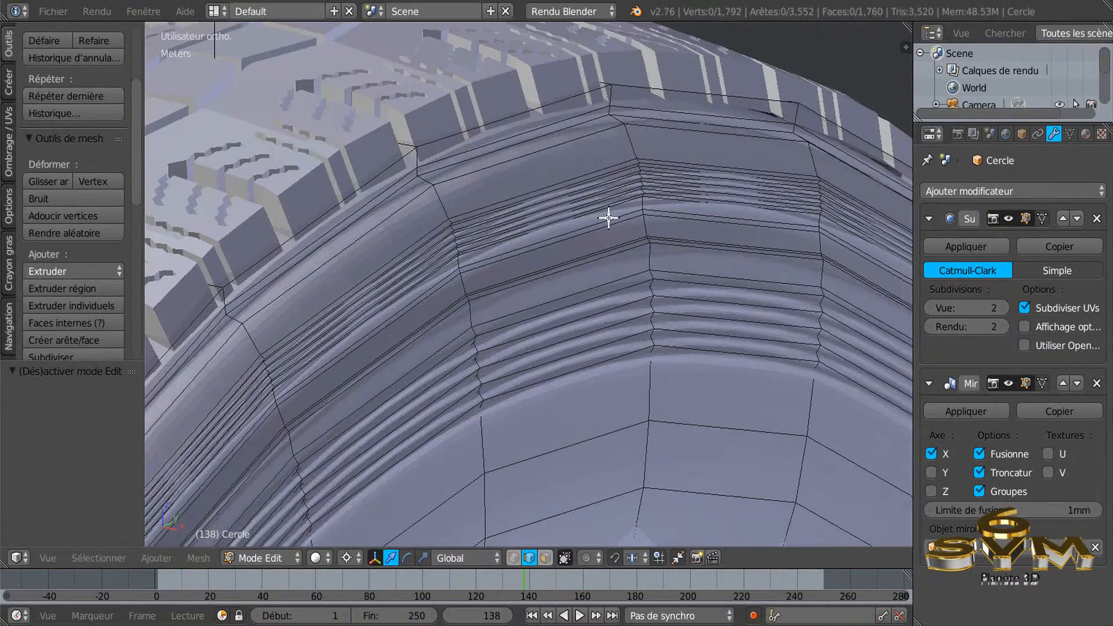
pyautogui.scroll(2, 680, 239)
pyautogui.scroll(-4, 627, 160)
pyautogui.moveTo(592, 214); pyautogui.dragTo(653, 205, button='middle')
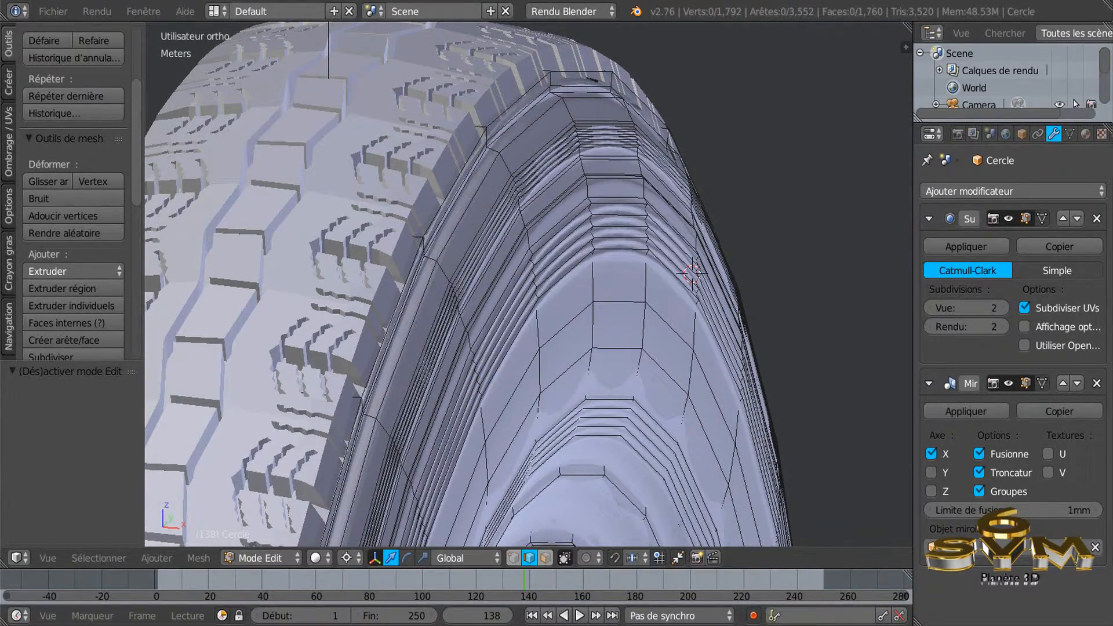
# Step: Check the reference photo Pneu michelin 125 R 400.png in XnView, and return to the tire model in Blender
pyautogui.click(681, 565)
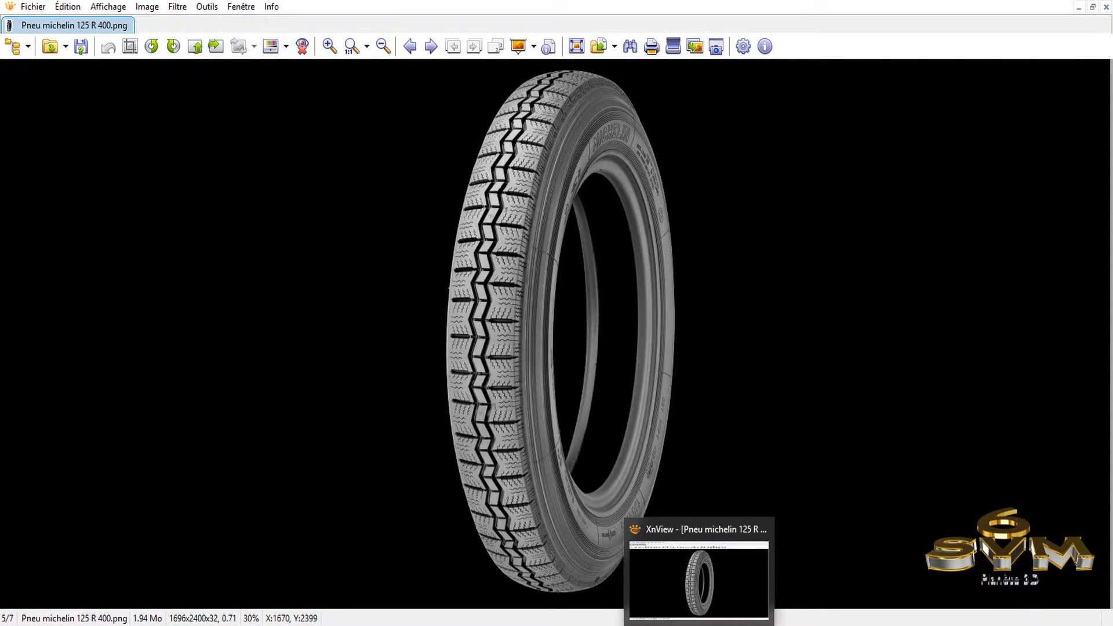
pyautogui.click(698, 625)
pyautogui.click(699, 625)
pyautogui.click(698, 625)
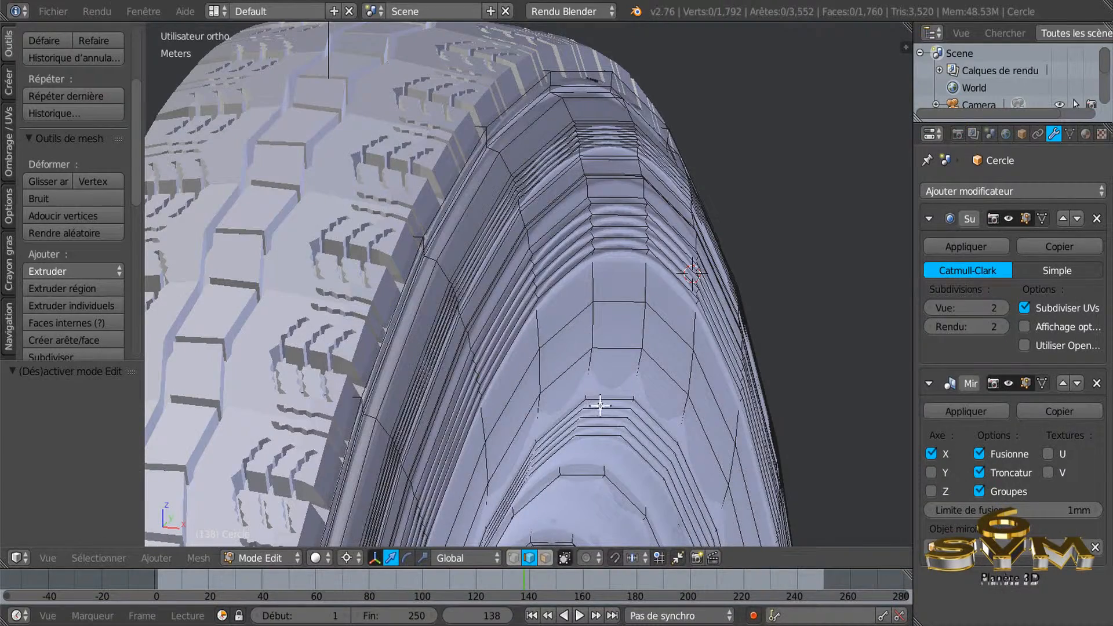
# Step: Inspect the fine grooves of the sidewall's outer band up close, next to the tread
pyautogui.keyDown('shift'); pyautogui.scroll(4, 592, 353); pyautogui.keyUp('shift')
pyautogui.keyDown('shift'); pyautogui.scroll(1, 606, 356); pyautogui.keyUp('shift')
pyautogui.moveTo(576, 363)
pyautogui.mouseDown(button='middle')
pyautogui.moveTo(546, 370)
pyautogui.moveTo(555, 362)
pyautogui.mouseUp(button='middle')
pyautogui.scroll(6, 559, 281)
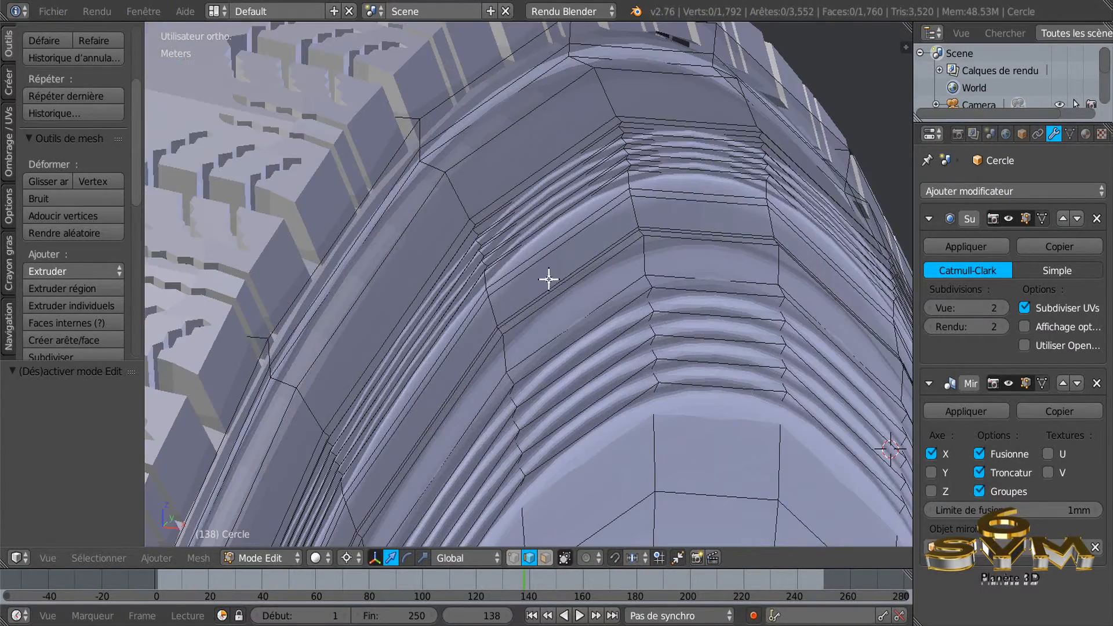
pyautogui.scroll(2, 443, 300)
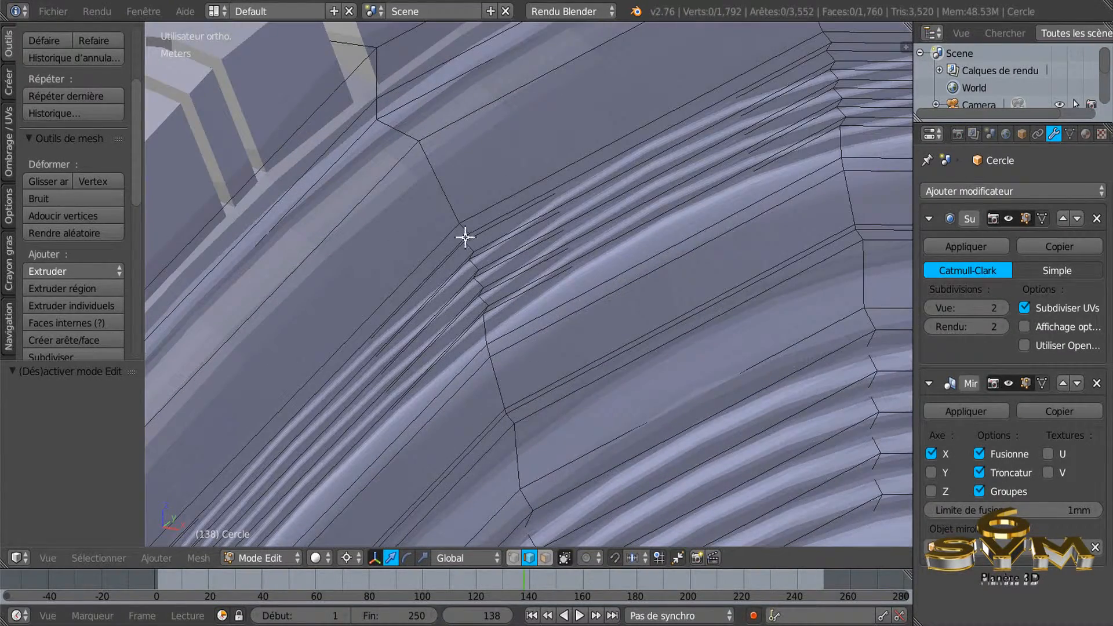
pyautogui.scroll(2, 464, 231)
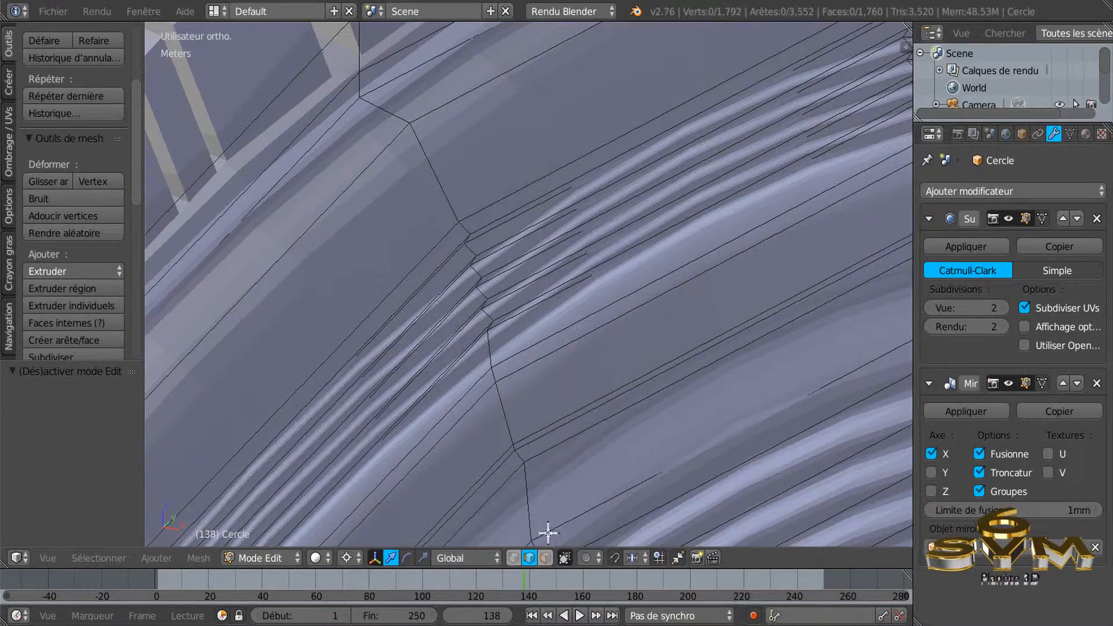
pyautogui.scroll(-3, 523, 247)
pyautogui.scroll(-5, 523, 247)
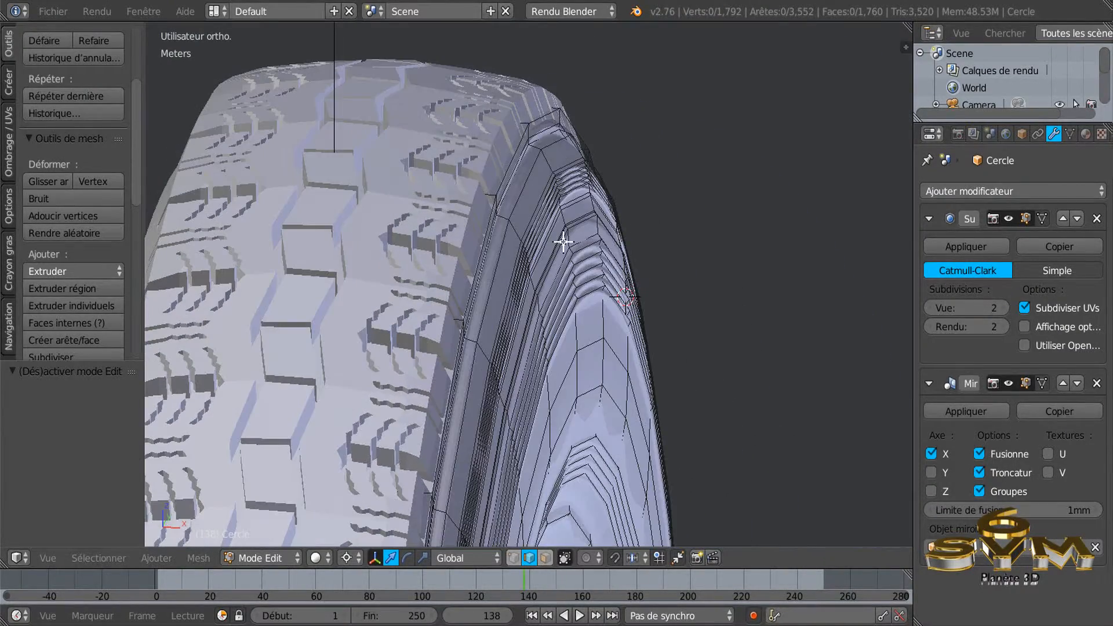
pyautogui.moveTo(534, 260); pyautogui.dragTo(503, 251, button='middle')
pyautogui.scroll(4, 502, 251)
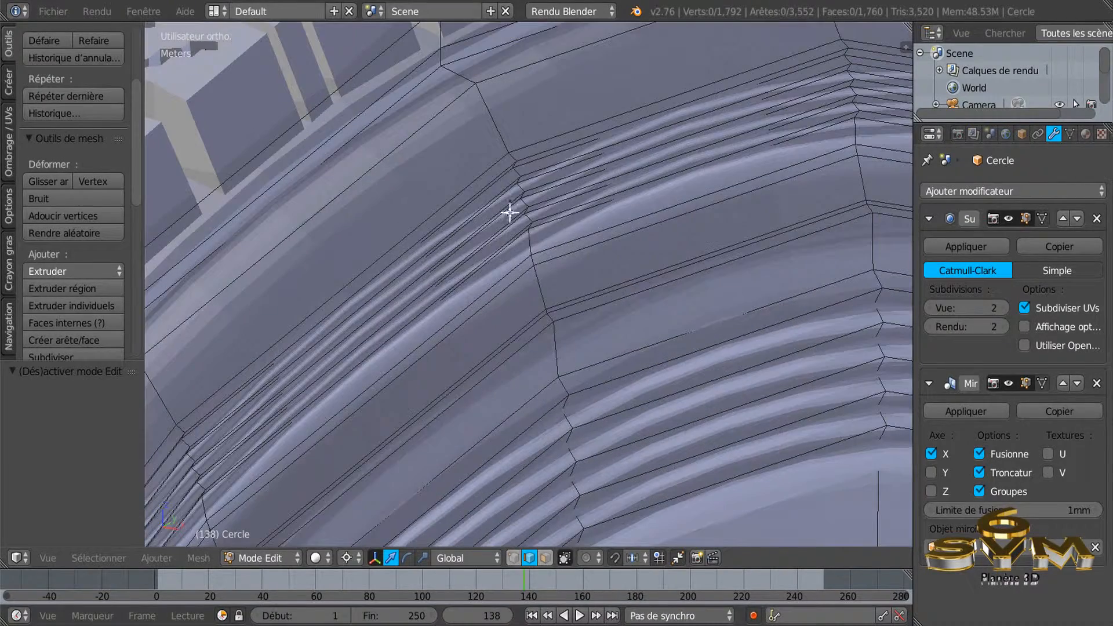
# Step: Switch to face selection and select the whole face loop at the outer edge of the sidewall's outer grooved band
pyautogui.rightClick(511, 158)
pyautogui.click(546, 560)
pyautogui.moveTo(514, 213); pyautogui.dragTo(504, 138, button='middle')
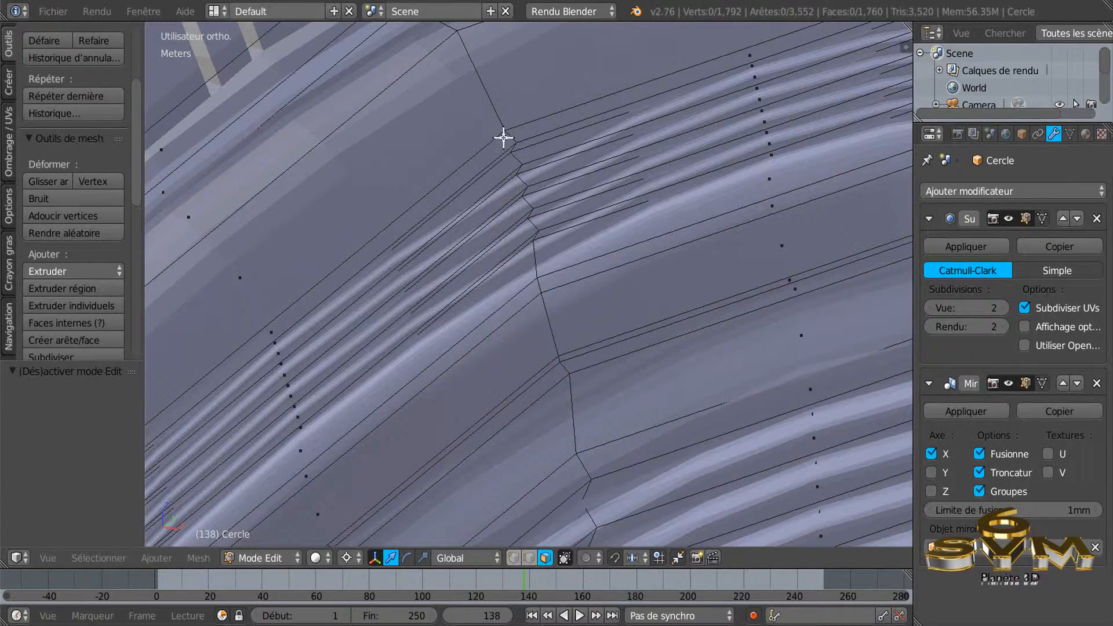
pyautogui.scroll(2, 506, 139)
pyautogui.rightClick(510, 141)
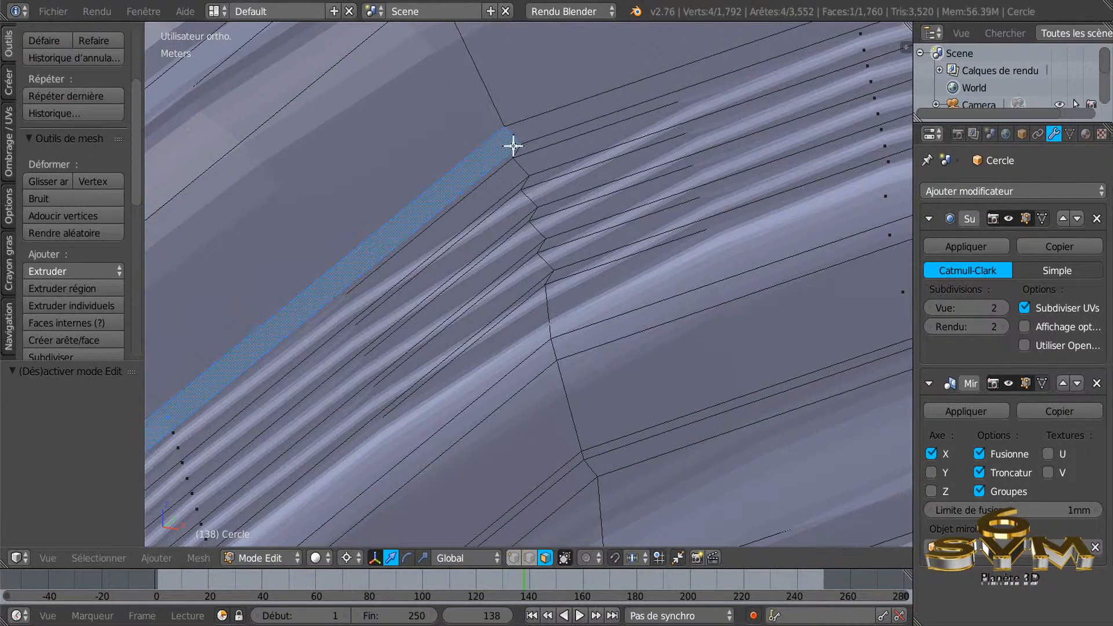
pyautogui.moveTo(524, 164); pyautogui.dragTo(521, 172, button='middle')
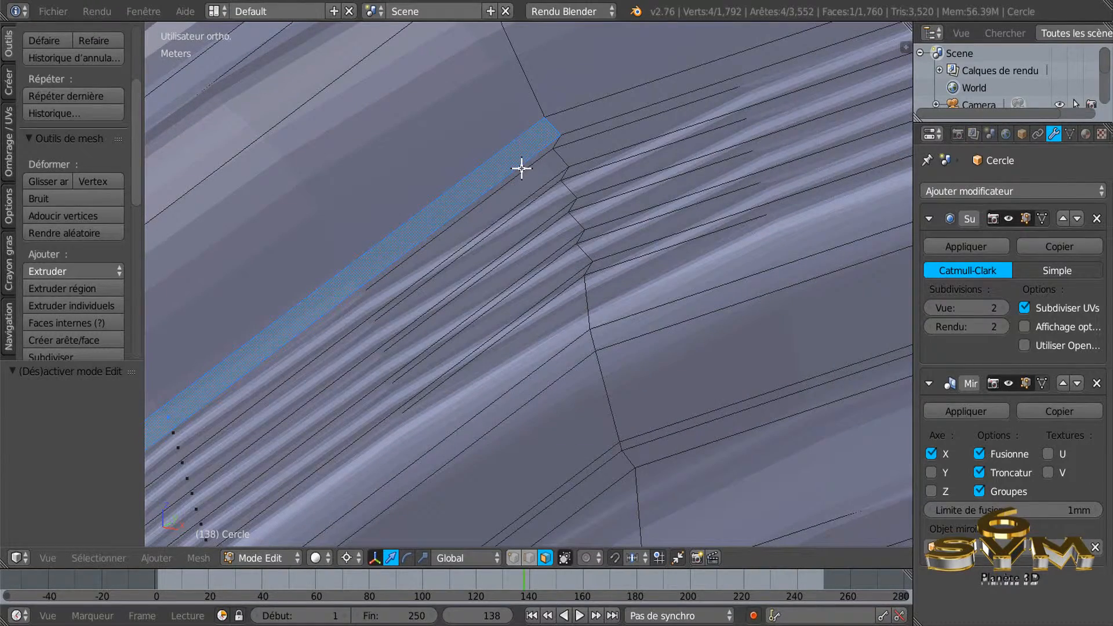
pyautogui.press('super')
pyautogui.press('super')
pyautogui.press('l')
pyautogui.press('Left')
pyautogui.scroll(5, 555, 139)
pyautogui.keyDown('alt'); pyautogui.rightClick(544, 122); pyautogui.keyUp('alt')
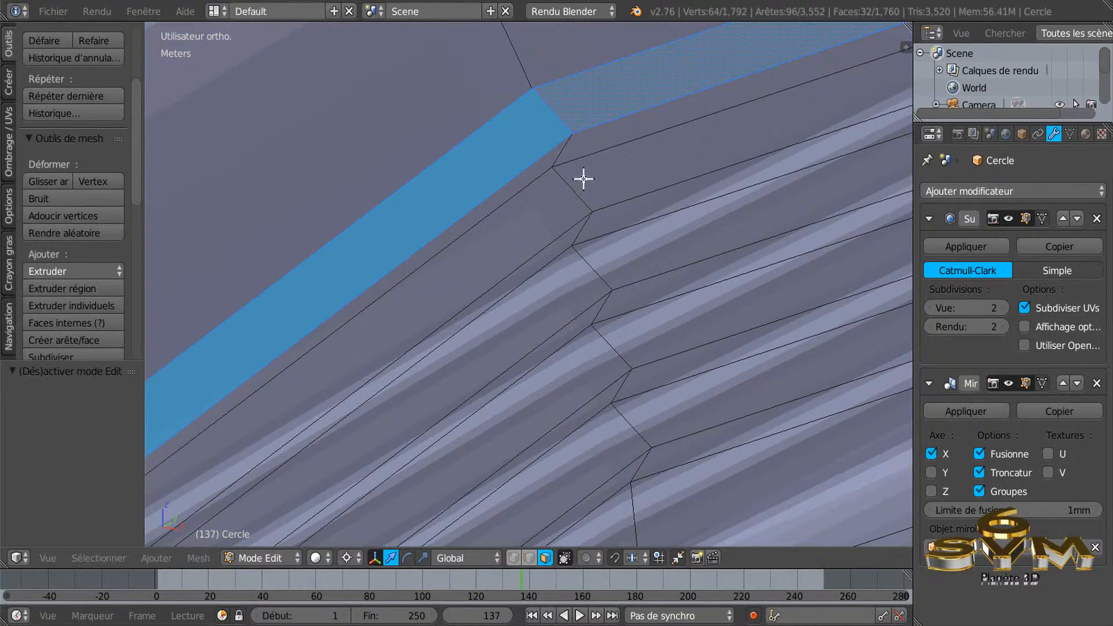
# Step: Add the next four face loops, going inward from the outermost one, to the face selection on the sidewall's grooved band
pyautogui.scroll(3, 574, 168)
pyautogui.scroll(-3, 575, 167)
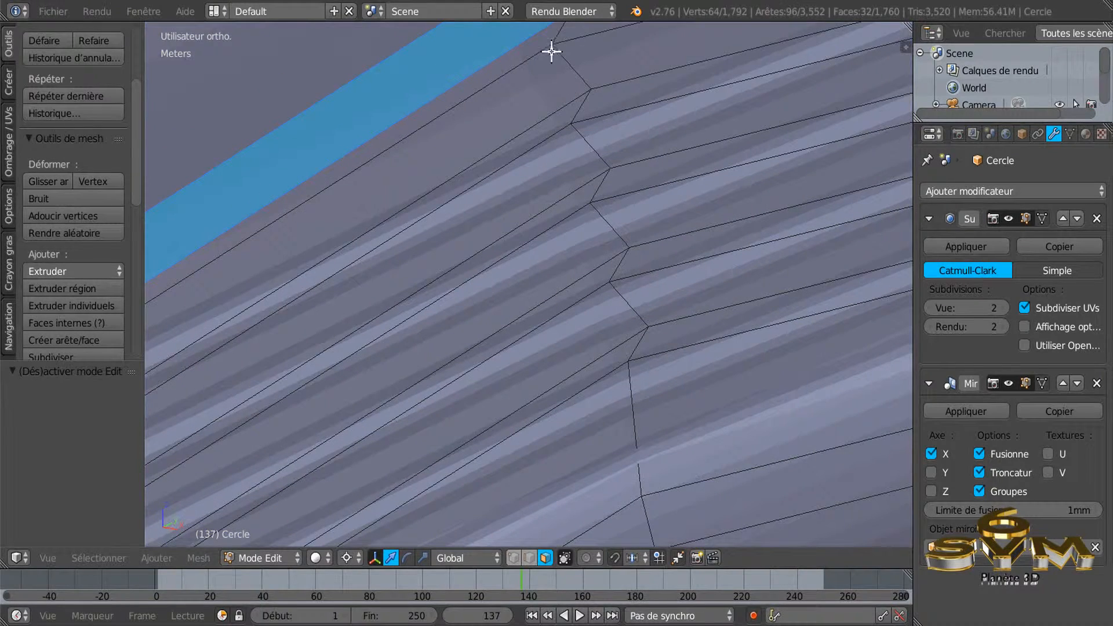
pyautogui.keyDown('alt'); pyautogui.keyDown('shift'); pyautogui.rightClick(570, 73); pyautogui.keyUp('shift'); pyautogui.keyUp('alt')
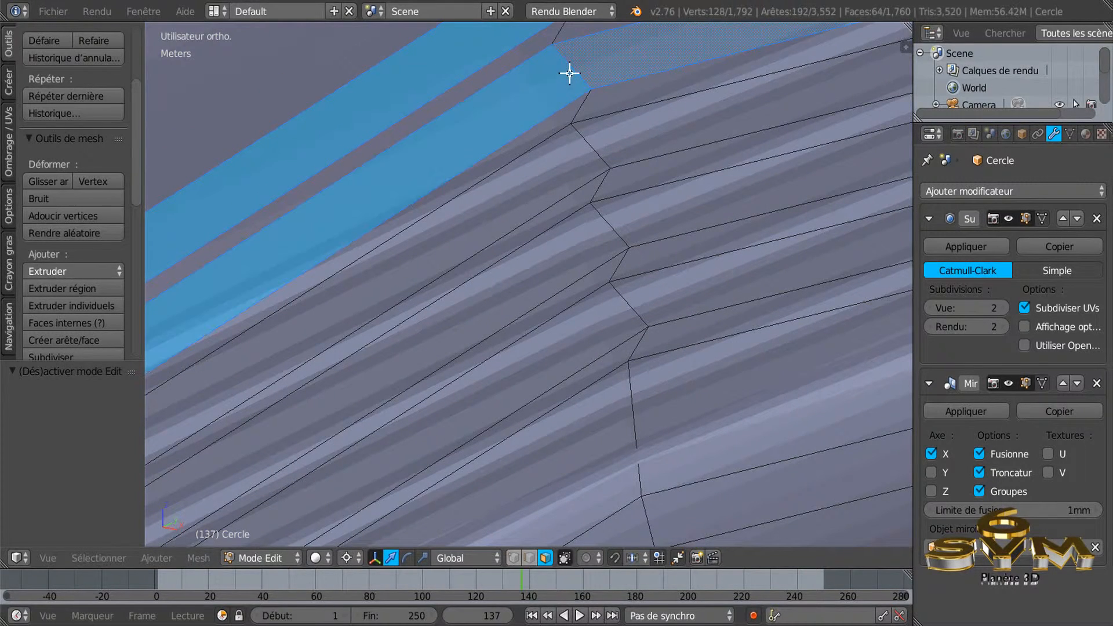
pyautogui.keyDown('alt'); pyautogui.keyDown('shift'); pyautogui.rightClick(569, 141); pyautogui.keyUp('shift'); pyautogui.keyUp('alt')
pyautogui.keyDown('alt'); pyautogui.keyDown('shift'); pyautogui.rightClick(573, 103); pyautogui.keyUp('shift'); pyautogui.keyUp('alt')
pyautogui.keyDown('alt'); pyautogui.keyDown('shift'); pyautogui.rightClick(558, 33); pyautogui.keyUp('shift'); pyautogui.keyUp('alt')
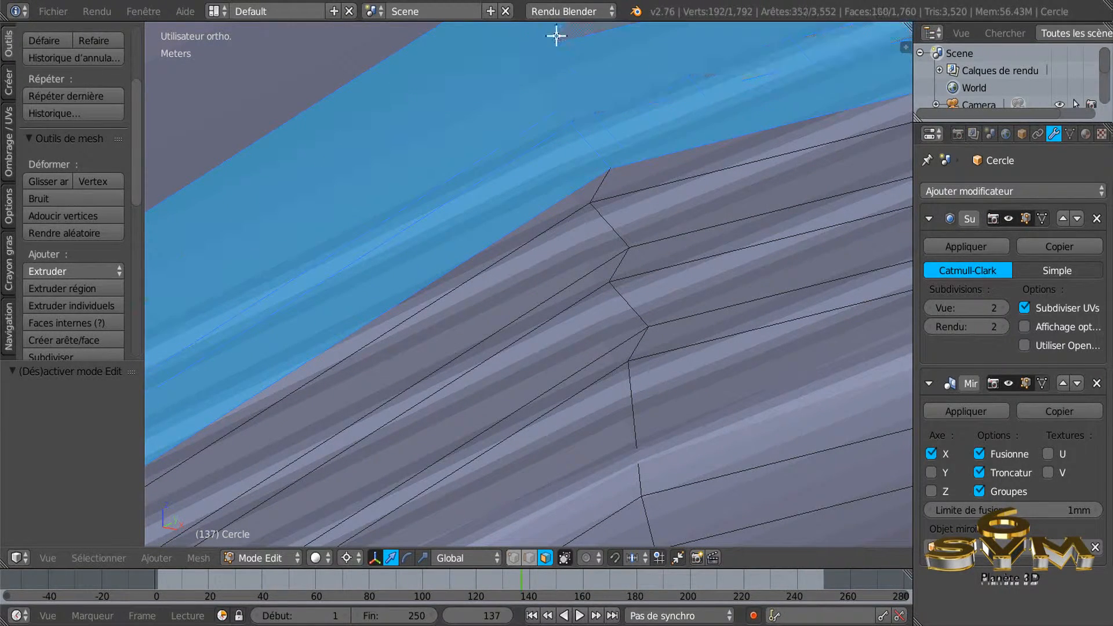
pyautogui.keyDown('alt'); pyautogui.keyDown('shift'); pyautogui.rightClick(589, 186); pyautogui.keyUp('shift'); pyautogui.keyUp('alt')
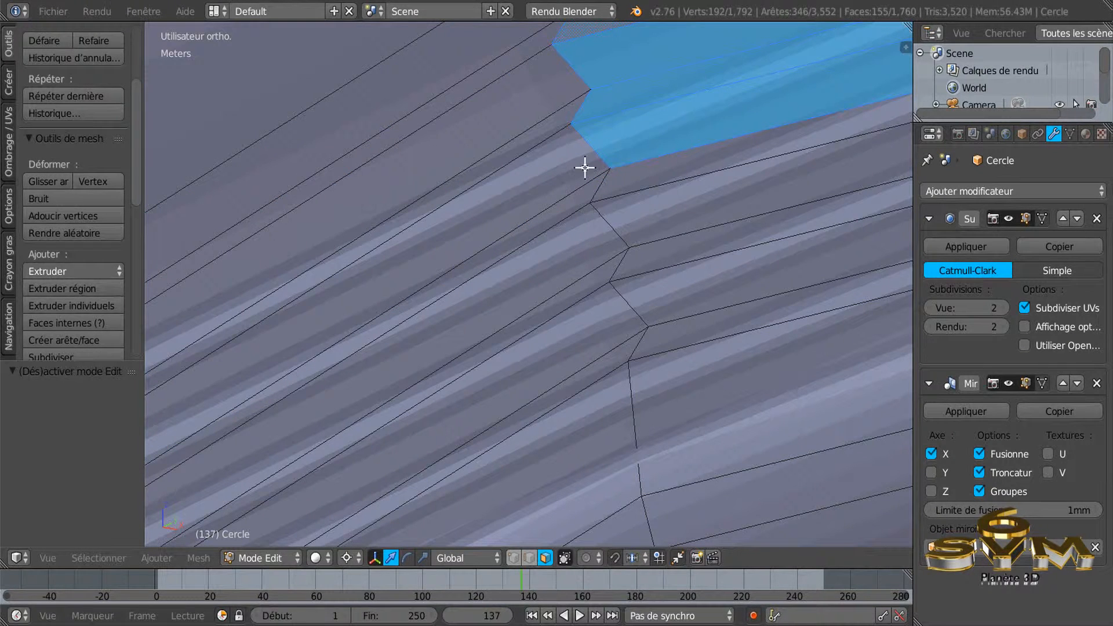
pyautogui.hotkey('ctrl', 'z')
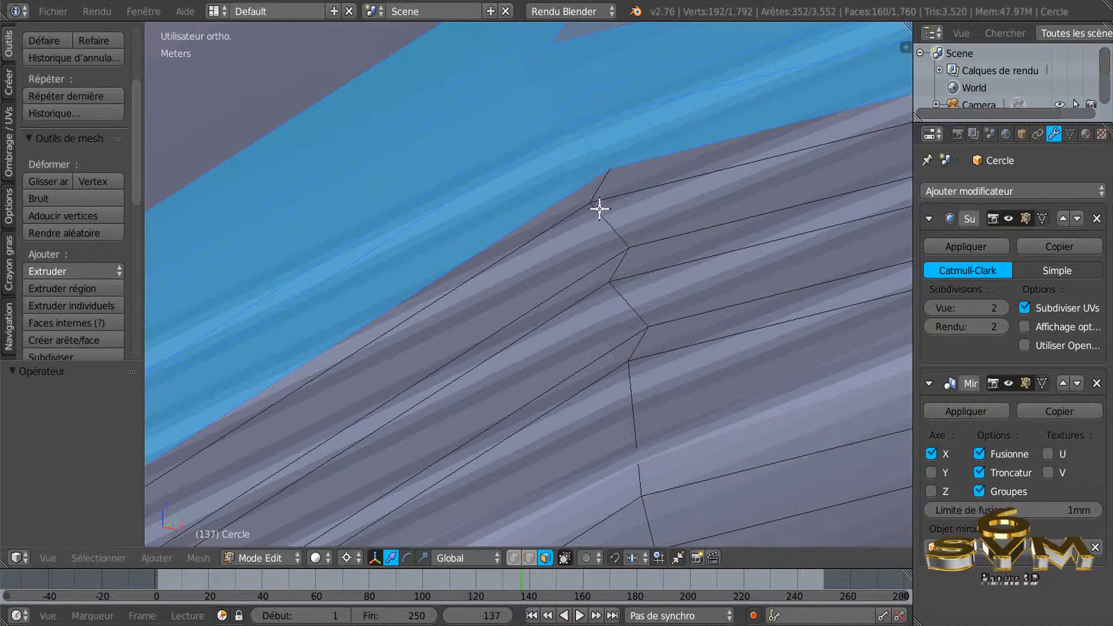
# Step: Extend the face selection with the five remaining loops down to the inner edge of the grooved band
pyautogui.keyDown('shift'); pyautogui.scroll(-3, 596, 206); pyautogui.keyUp('shift')
pyautogui.keyDown('shift'); pyautogui.scroll(-5, 596, 207); pyautogui.keyUp('shift')
pyautogui.keyDown('shift'); pyautogui.moveTo(631, 200); pyautogui.dragTo(630, 365, button='middle'); pyautogui.keyUp('shift')
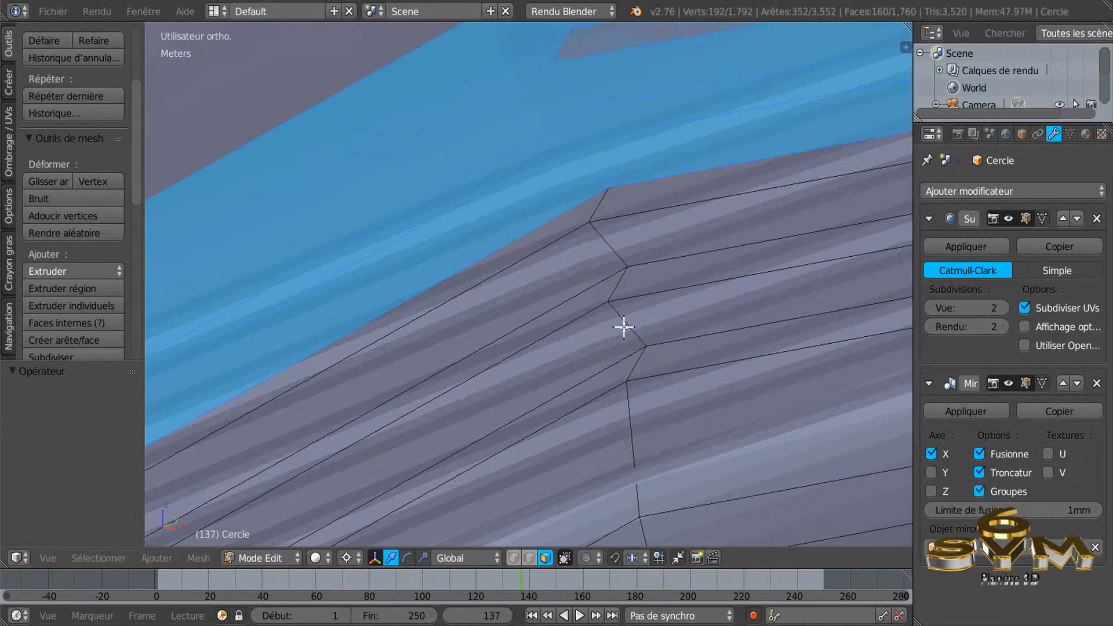
pyautogui.keyDown('alt'); pyautogui.keyDown('shift'); pyautogui.rightClick(592, 214); pyautogui.keyUp('shift'); pyautogui.keyUp('alt')
pyautogui.keyDown('alt'); pyautogui.keyDown('shift'); pyautogui.rightClick(595, 241); pyautogui.keyUp('shift'); pyautogui.keyUp('alt')
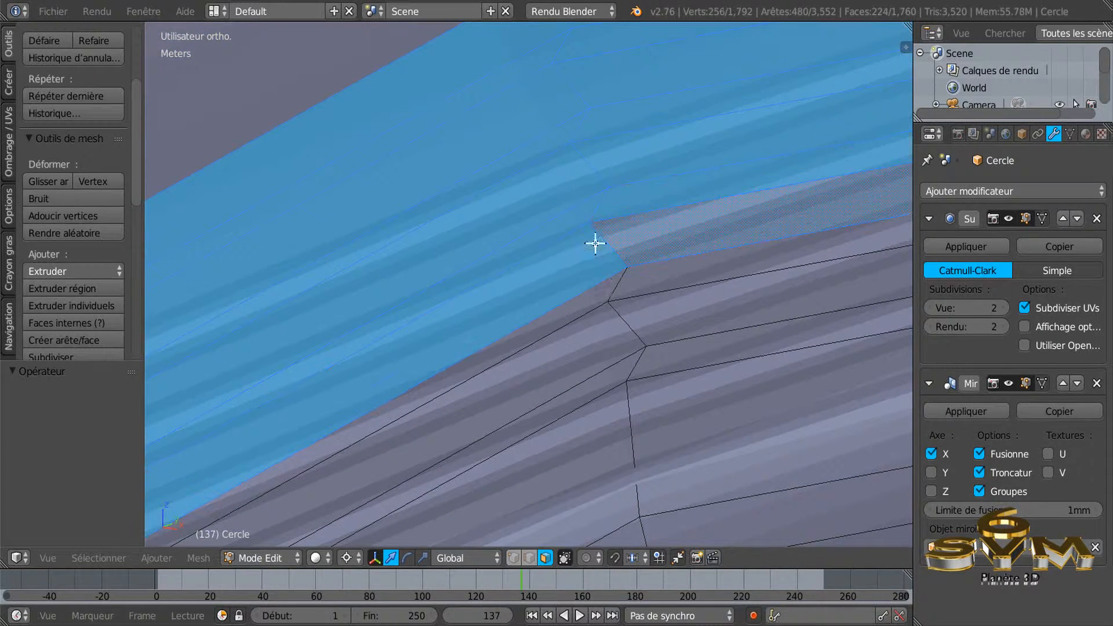
pyautogui.keyDown('alt'); pyautogui.keyDown('shift'); pyautogui.rightClick(627, 285); pyautogui.keyUp('shift'); pyautogui.keyUp('alt')
pyautogui.keyDown('alt'); pyautogui.keyDown('shift'); pyautogui.rightClick(633, 319); pyautogui.keyUp('shift'); pyautogui.keyUp('alt')
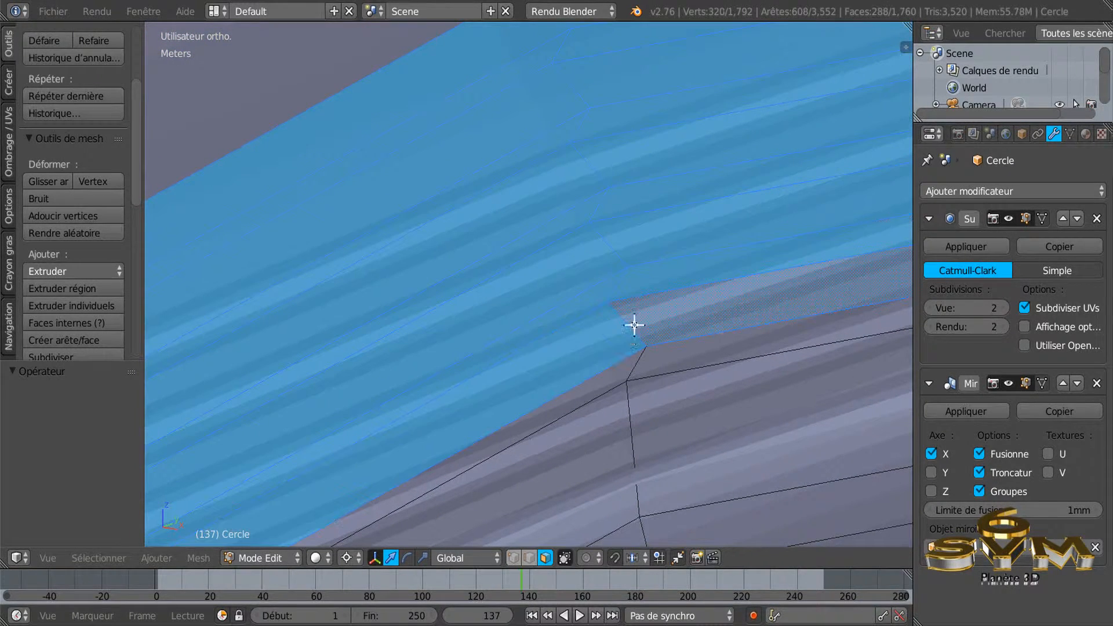
pyautogui.keyDown('alt'); pyautogui.keyDown('shift'); pyautogui.rightClick(644, 366); pyautogui.keyUp('shift'); pyautogui.keyUp('alt')
pyautogui.keyDown('shift'); pyautogui.scroll(5, 633, 371); pyautogui.keyUp('shift')
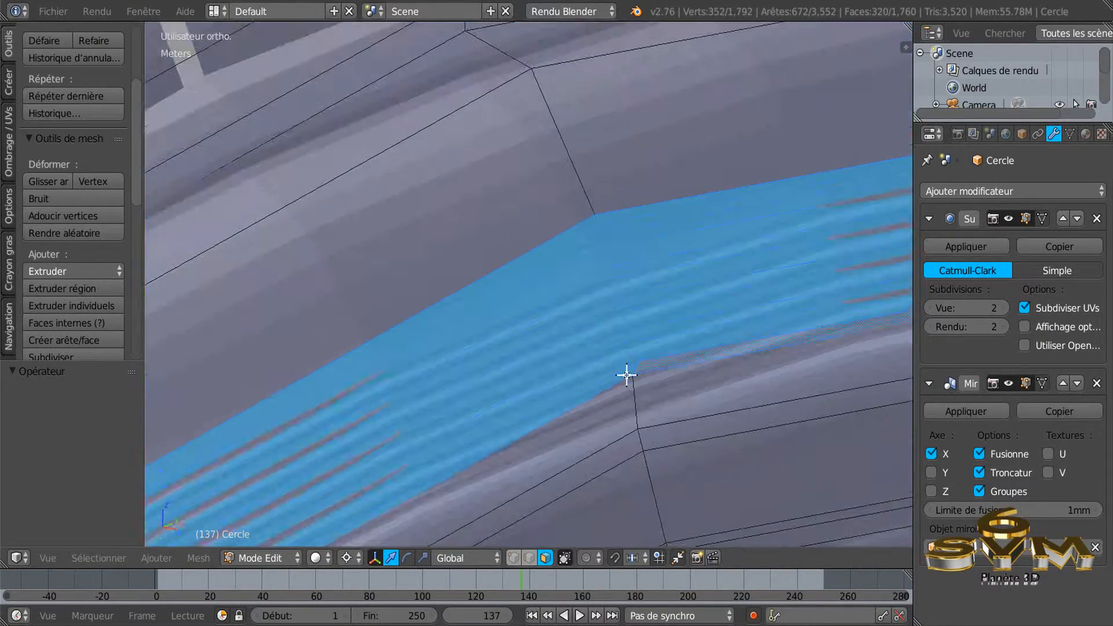
# Step: Switch to edge selection and select the whole edge loop running around the smooth middle part of the tire's sidewall
pyautogui.scroll(-5, 615, 385)
pyautogui.moveTo(589, 413); pyautogui.dragTo(587, 269, button='middle')
pyautogui.scroll(-3, 624, 411)
pyautogui.keyDown('shift'); pyautogui.moveTo(625, 409); pyautogui.dragTo(578, 392, button='middle'); pyautogui.keyUp('shift')
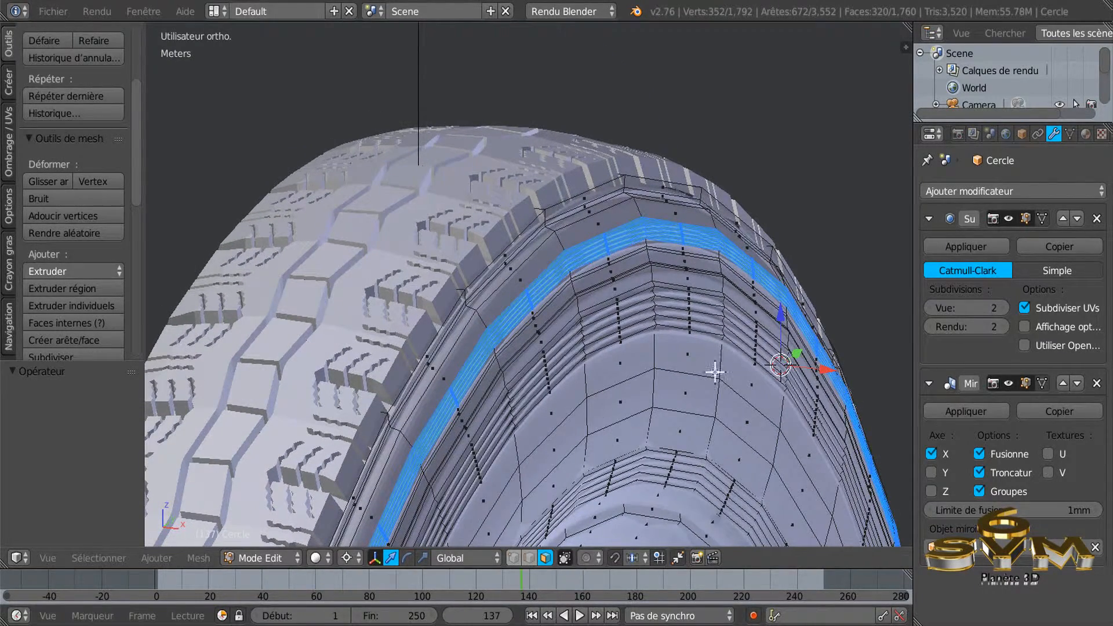
pyautogui.click(529, 558)
pyautogui.keyDown('alt'); pyautogui.rightClick(621, 383); pyautogui.keyUp('alt')
pyautogui.scroll(-2, 620, 384)
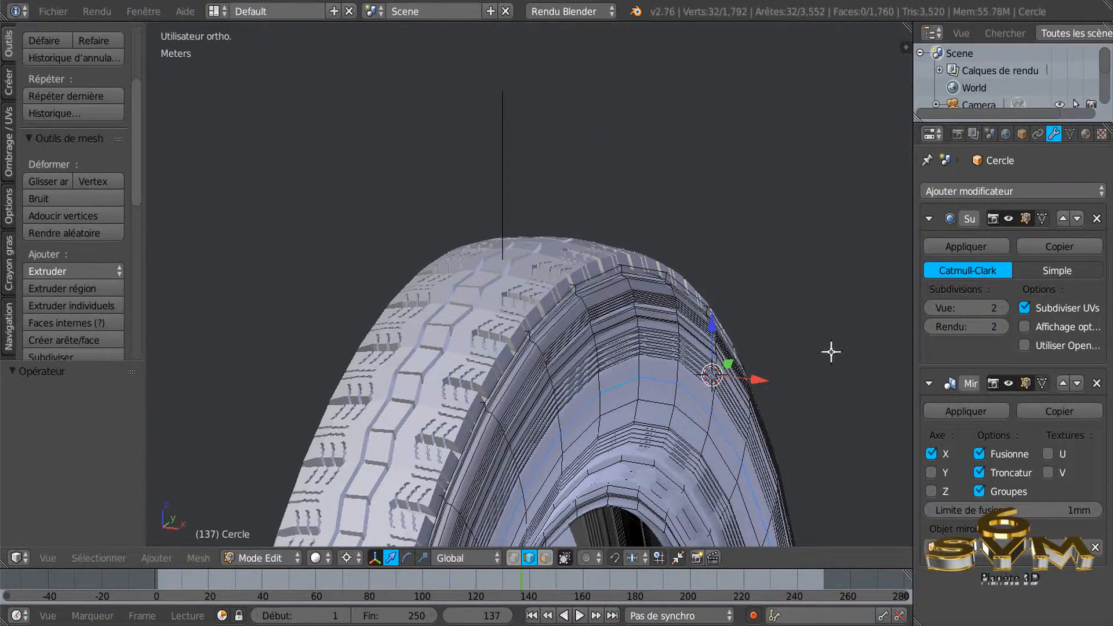
# Step: Examine the sidewall's inner concentric rings up close, and the whole tire from farther away at several angles
pyautogui.scroll(5, 696, 308)
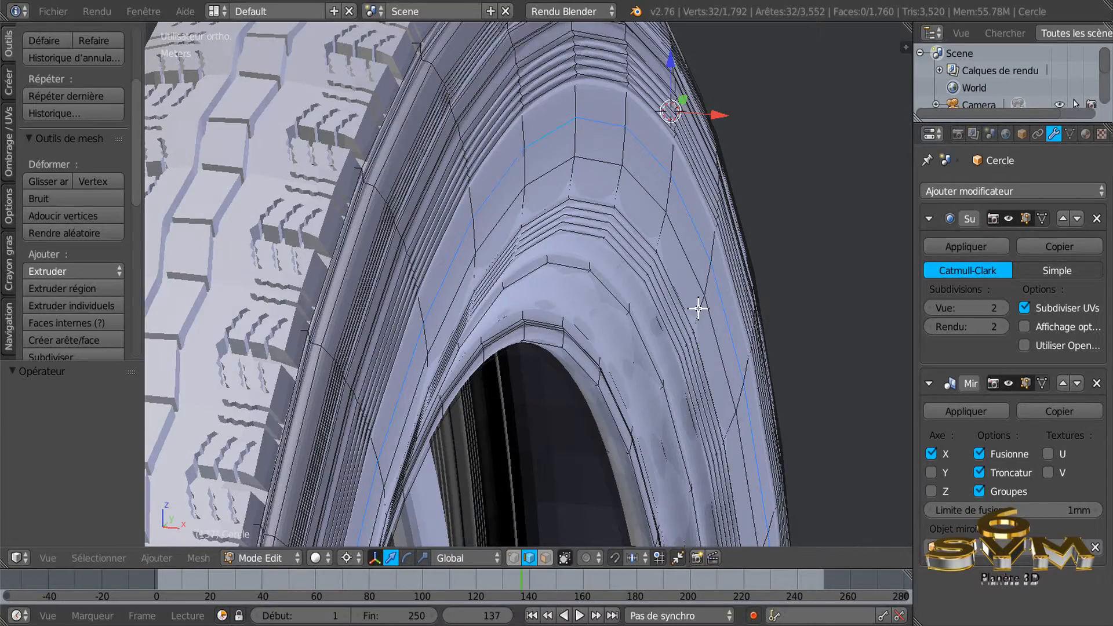
pyautogui.scroll(-3, 626, 316)
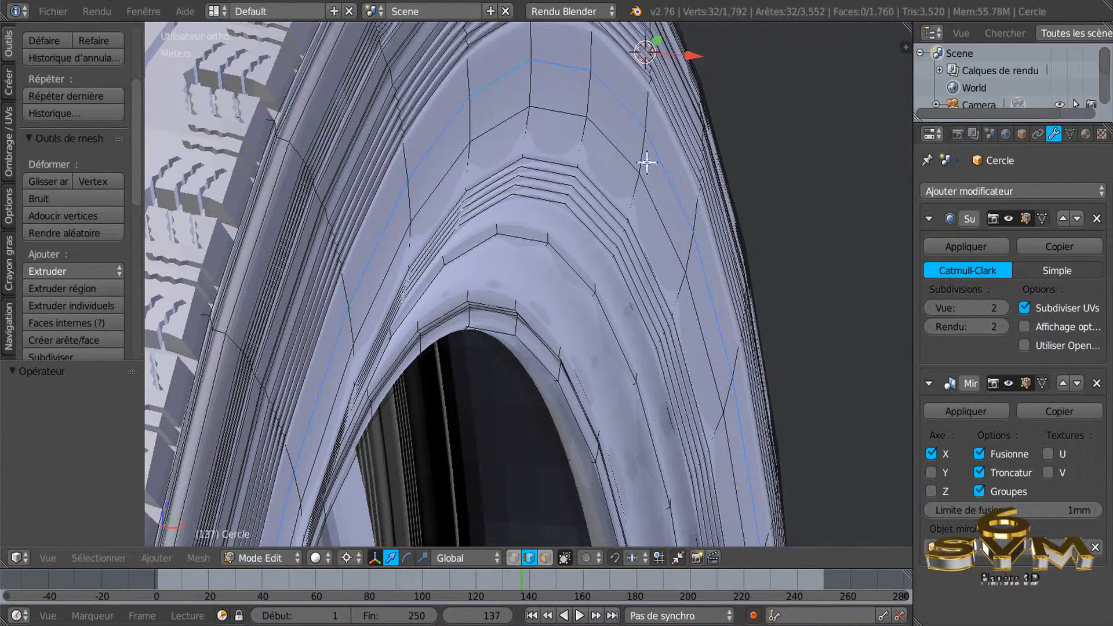
pyautogui.moveTo(629, 203); pyautogui.dragTo(604, 249, button='middle')
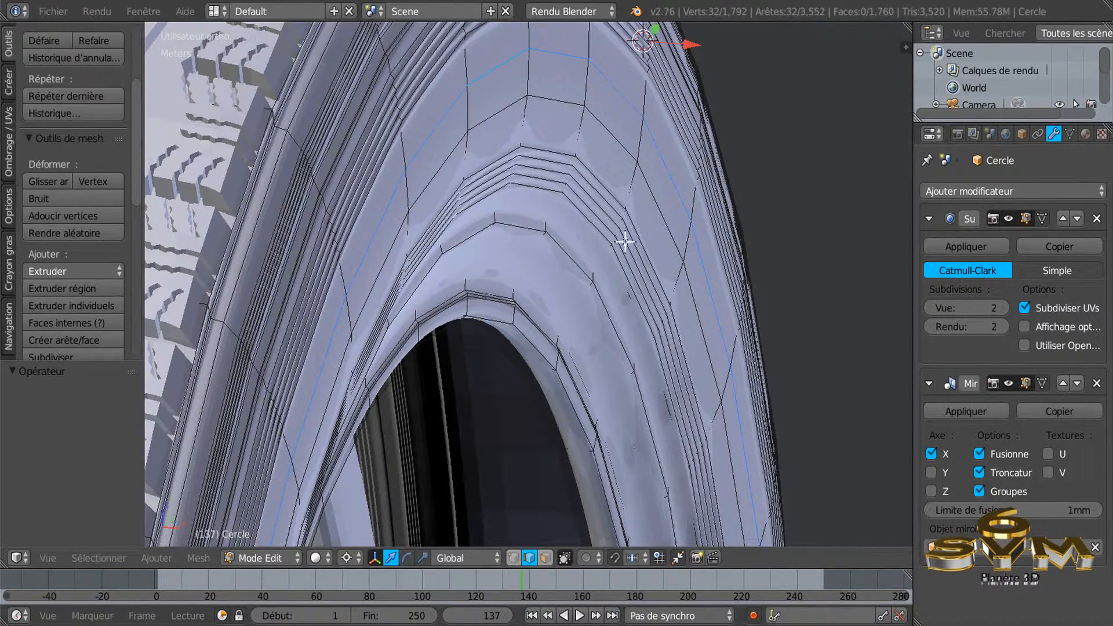
pyautogui.scroll(-5, 641, 242)
pyautogui.moveTo(619, 301); pyautogui.dragTo(601, 278, button='middle')
pyautogui.scroll(-3, 621, 284)
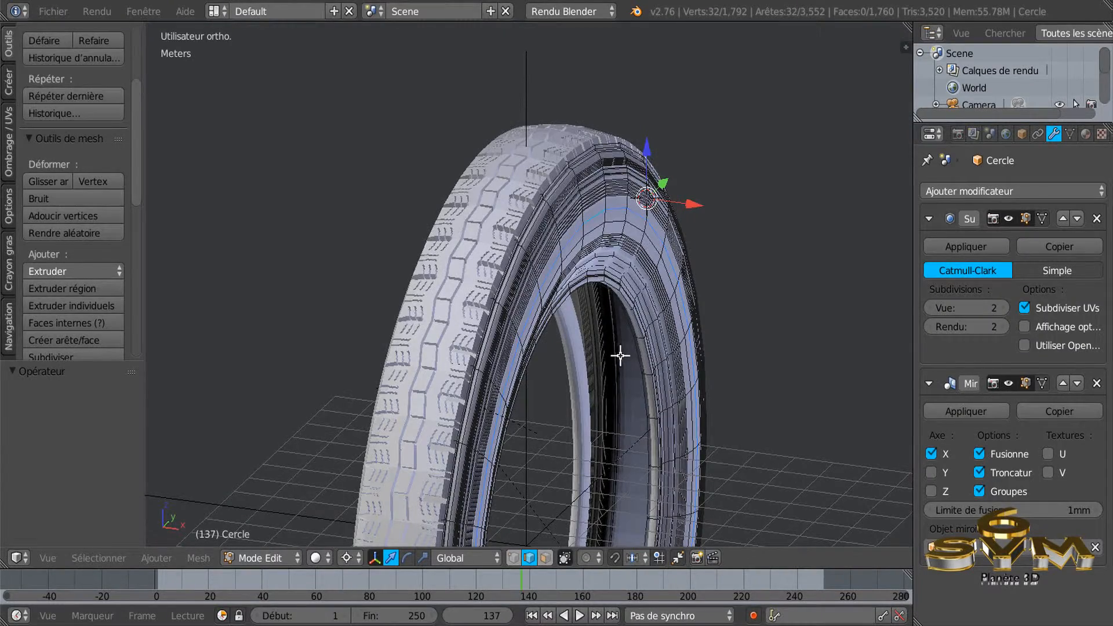
pyautogui.scroll(-6, 621, 355)
pyautogui.moveTo(537, 307)
pyautogui.mouseDown(button='middle')
pyautogui.moveTo(529, 293)
pyautogui.moveTo(545, 313)
pyautogui.mouseUp(button='middle')
pyautogui.scroll(2, 530, 304)
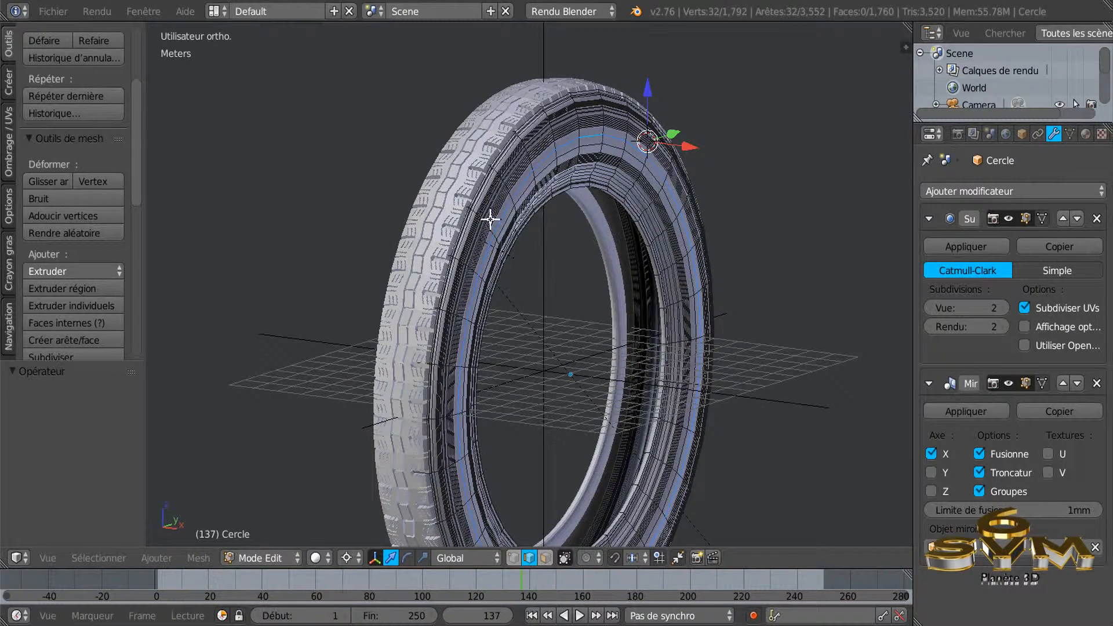
pyautogui.scroll(-1, 536, 160)
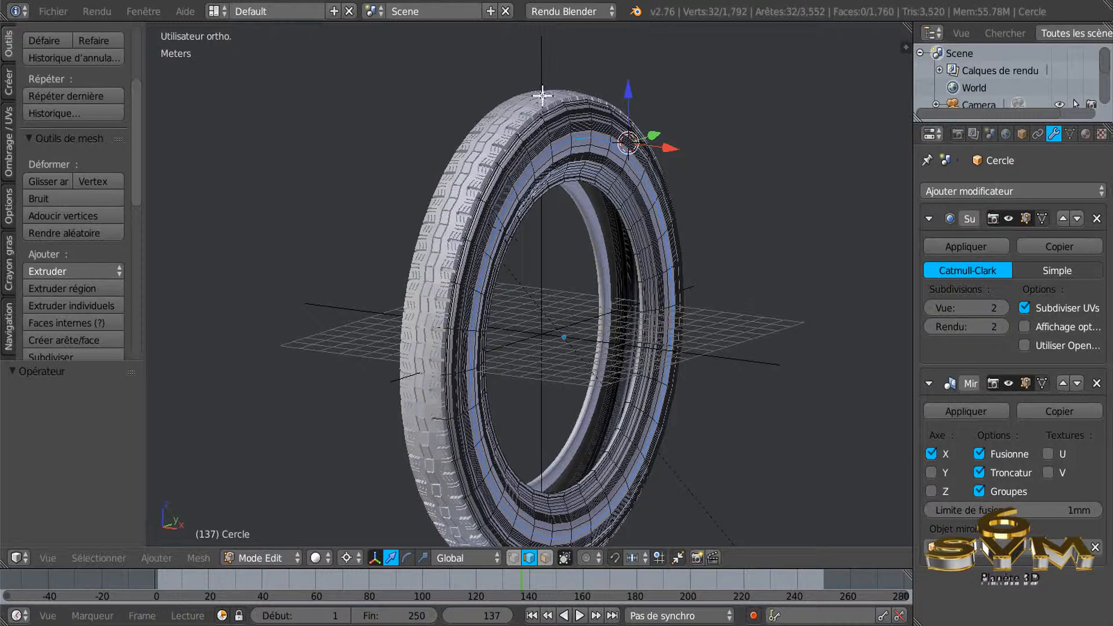
pyautogui.scroll(-1, 522, 147)
pyautogui.moveTo(520, 175); pyautogui.dragTo(534, 178, button='middle')
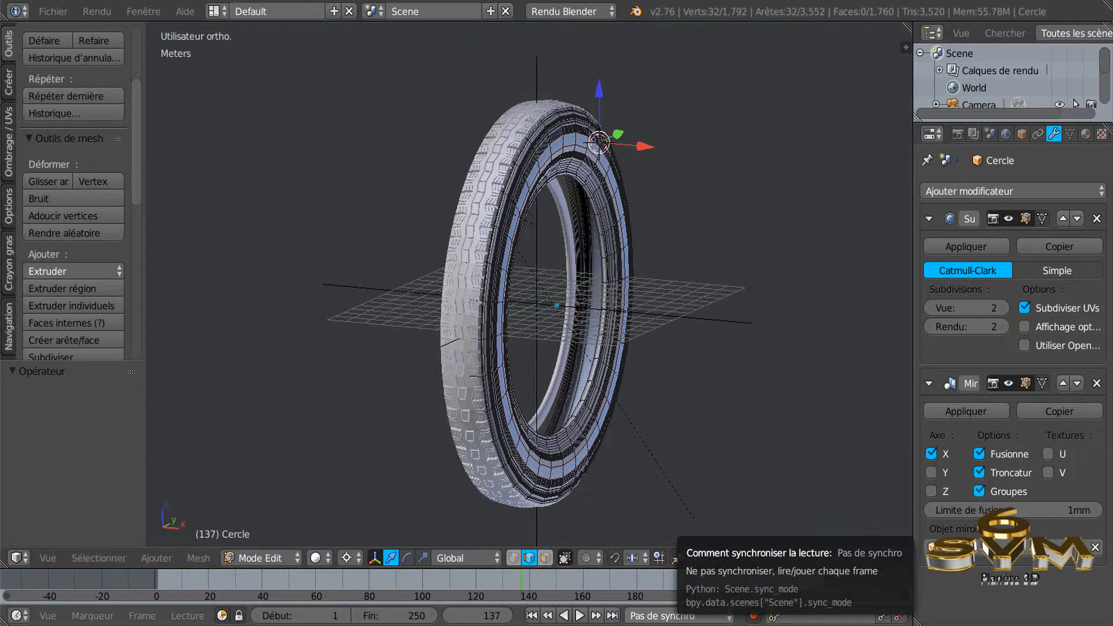
# Step: Switch to the other Blender window containing the arched MICHELIN lettering and widen its tool shelf
pyautogui.moveTo(665, 625)
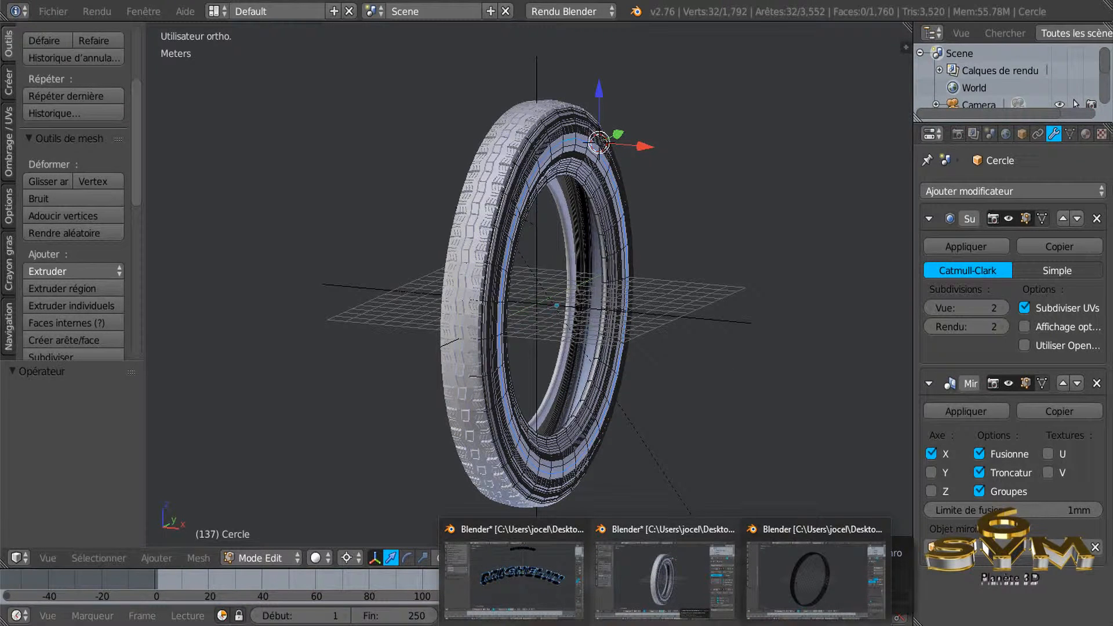
pyautogui.click(579, 575)
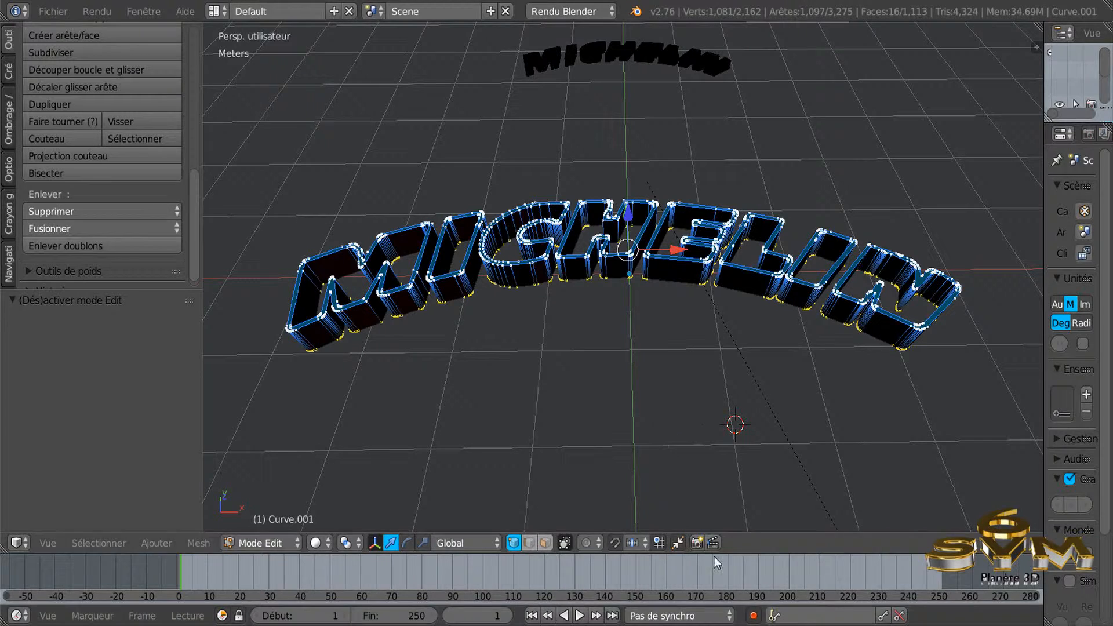
pyautogui.moveTo(698, 625)
pyautogui.keyDown('shift'); pyautogui.moveTo(525, 343); pyautogui.dragTo(530, 374, button='middle'); pyautogui.keyUp('shift')
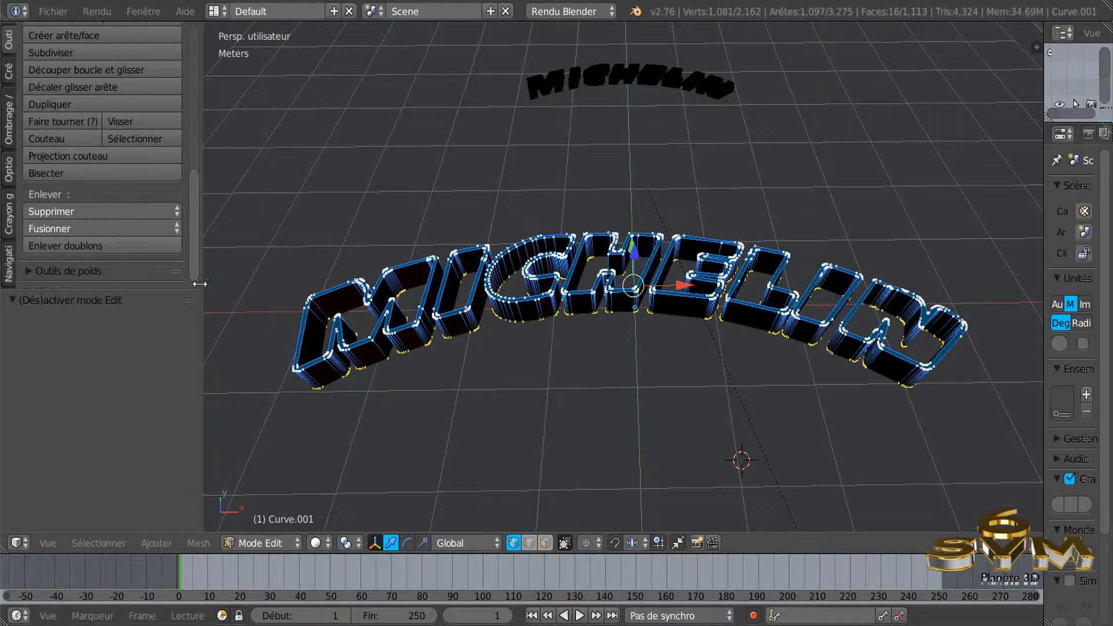
pyautogui.moveTo(202, 334); pyautogui.dragTo(230, 334)
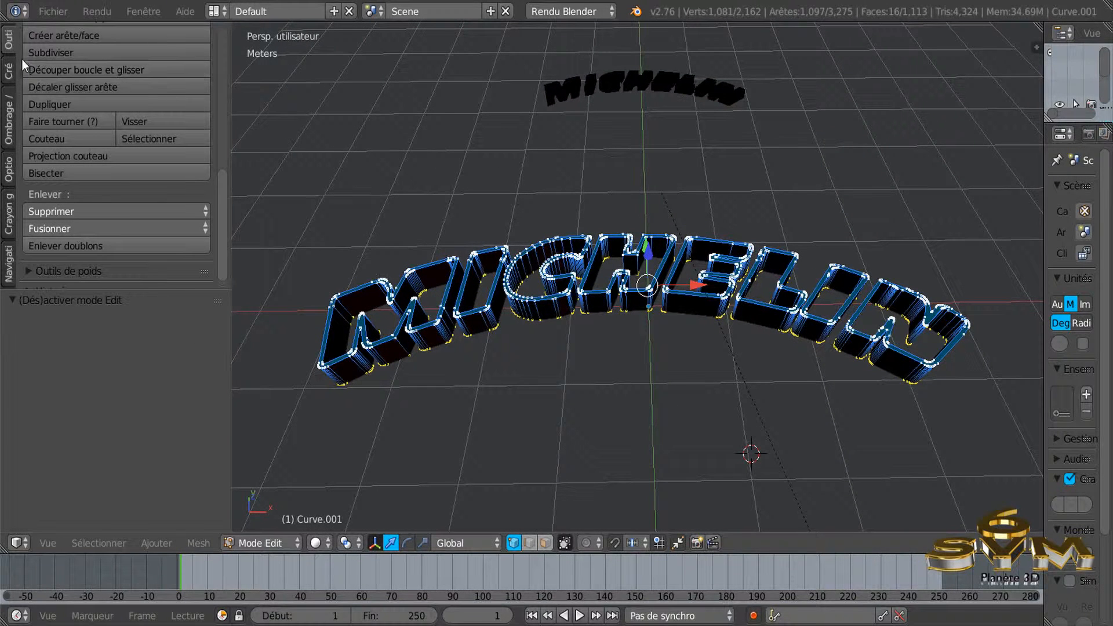
pyautogui.click(57, 11)
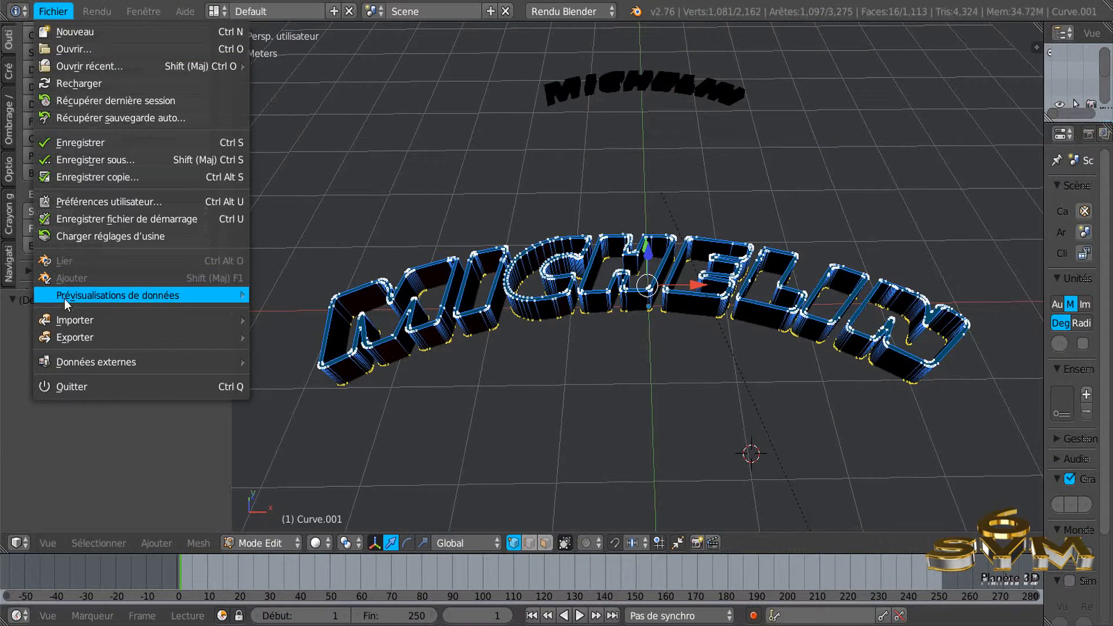
pyautogui.moveTo(73, 329)
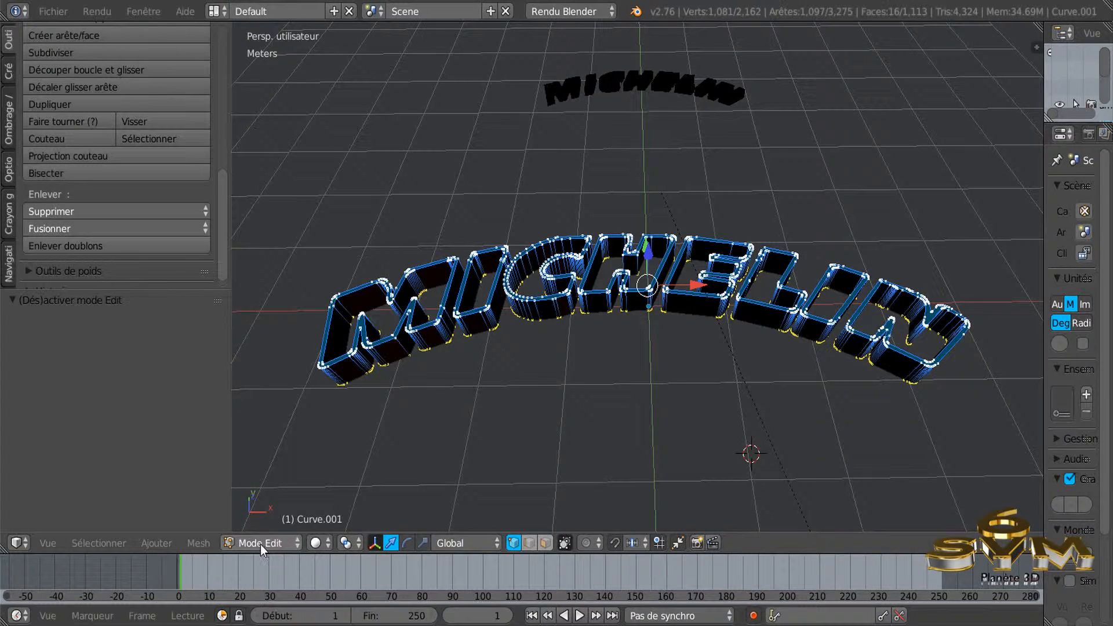
pyautogui.click(198, 544)
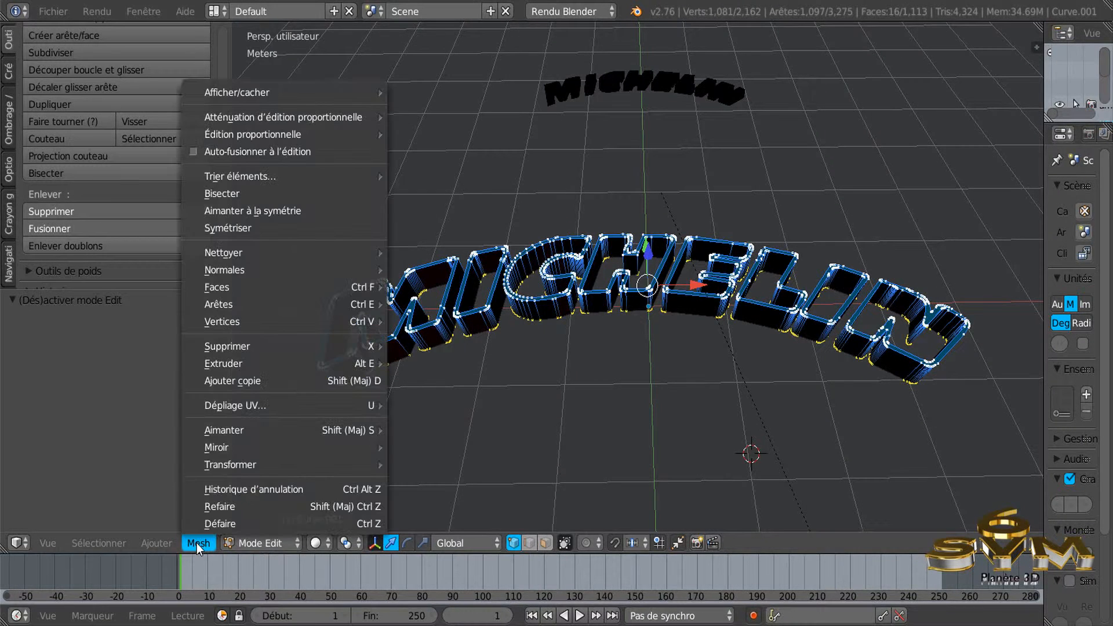
pyautogui.moveTo(168, 549)
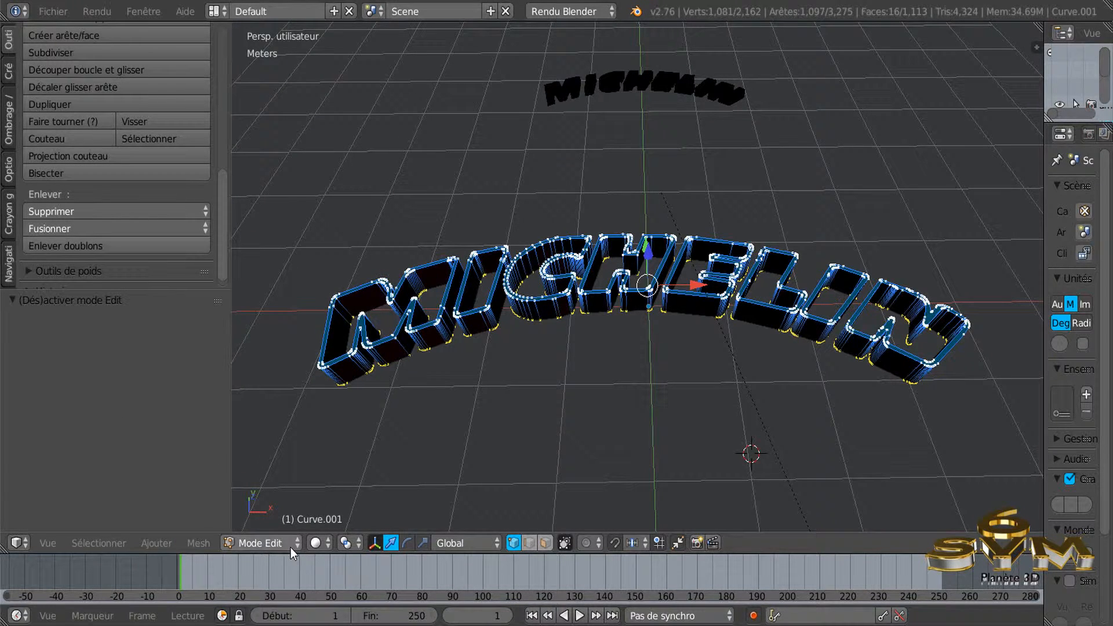
pyautogui.click(192, 543)
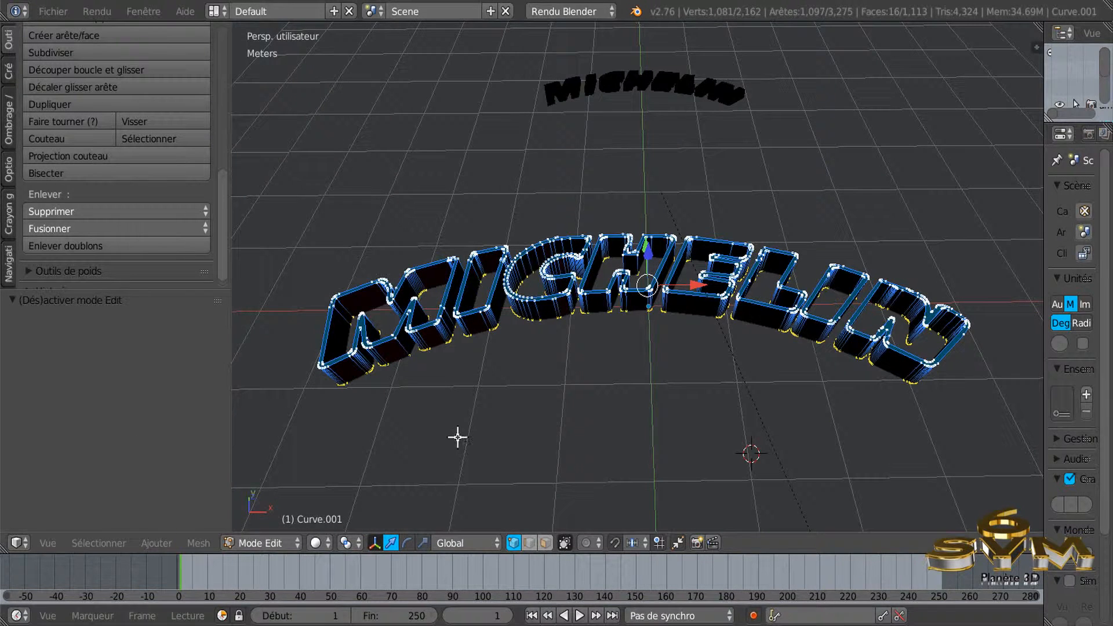
# Step: Leave the lettering's edit mode and add a Bézier circle with a 1 m radius at the 3D cursor
pyautogui.press('Tab')
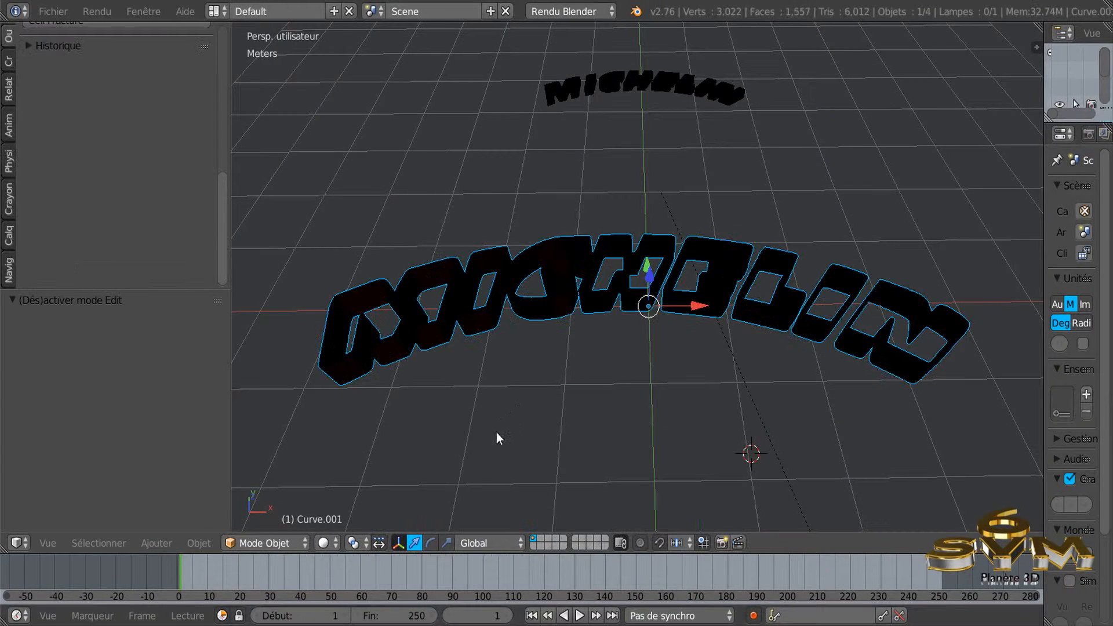
pyautogui.click(196, 547)
pyautogui.moveTo(162, 544)
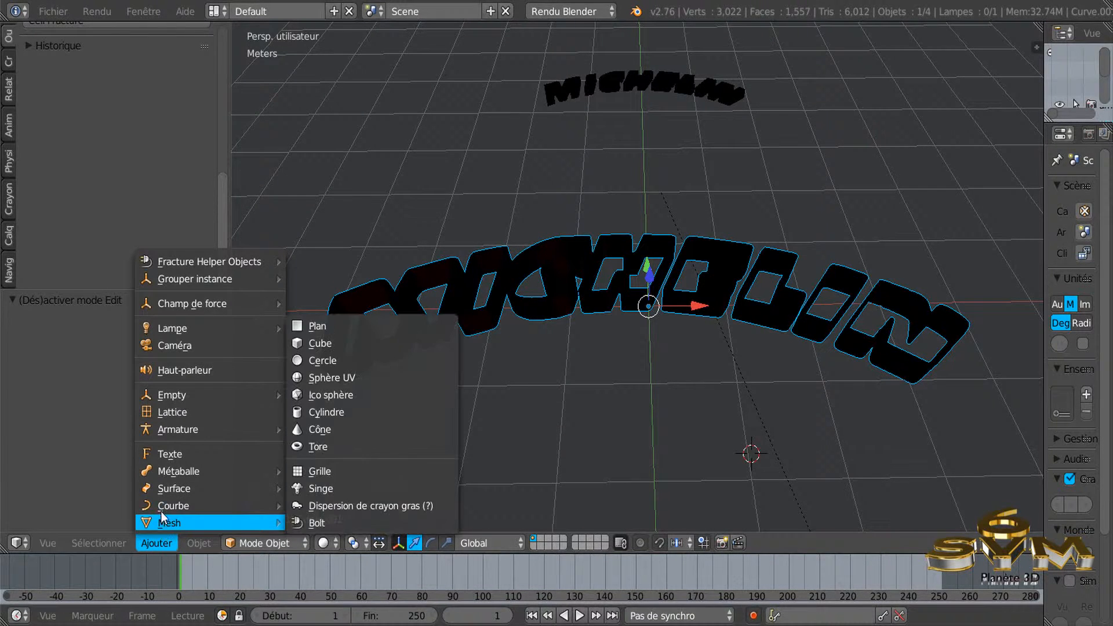
pyautogui.moveTo(164, 505)
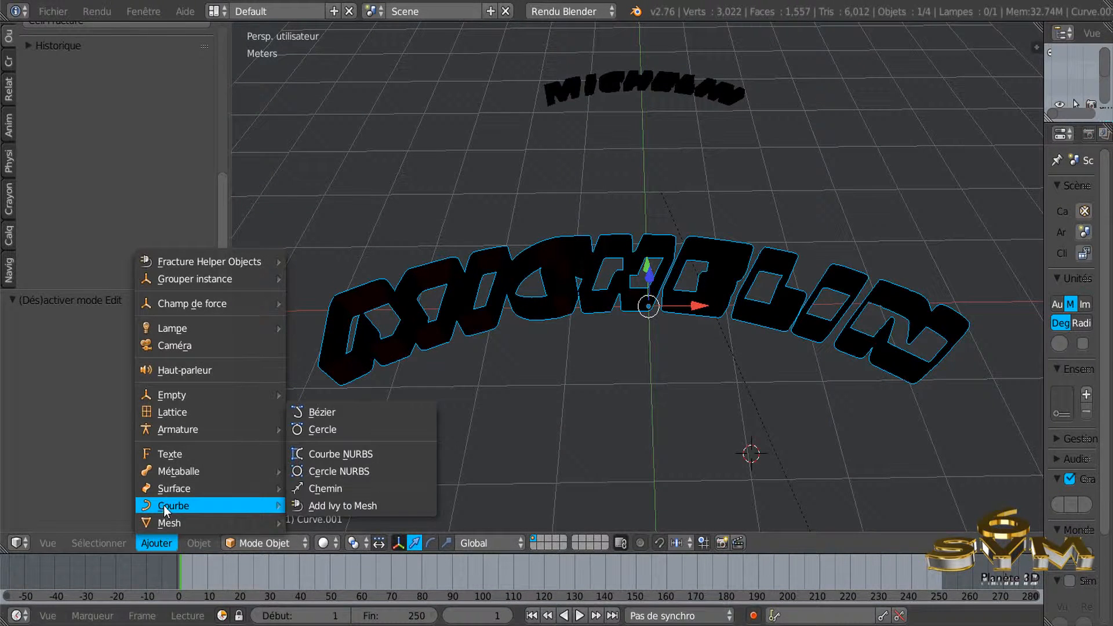
pyautogui.click(328, 429)
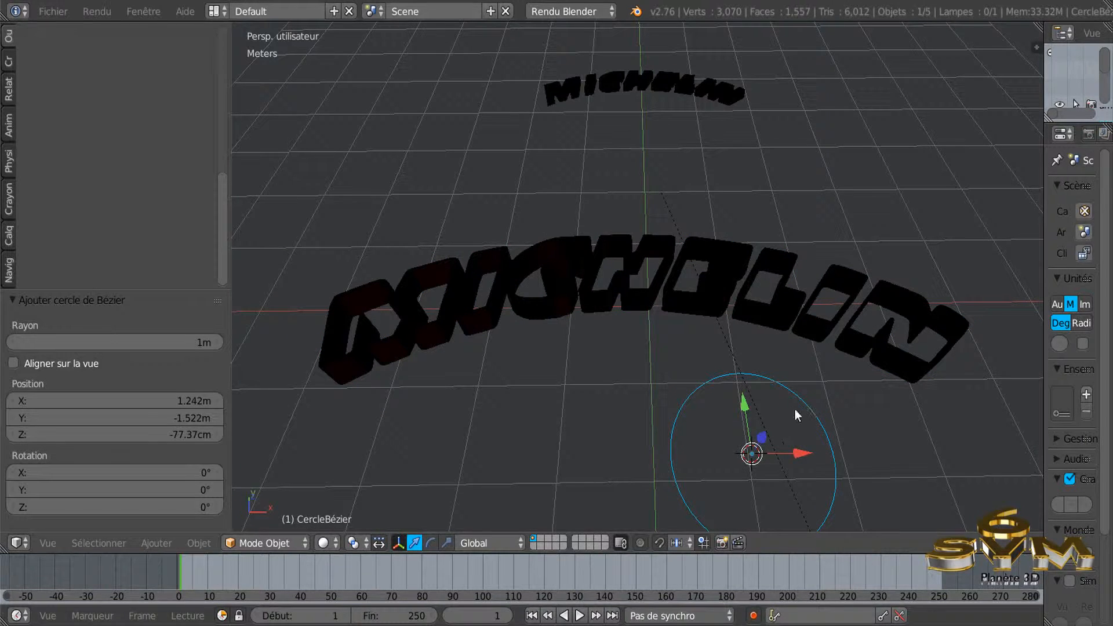
# Step: Enter edit mode on the Bézier circle and try moving the right control point's lower handle and the point itself
pyautogui.moveTo(841, 448); pyautogui.dragTo(705, 342, button='middle')
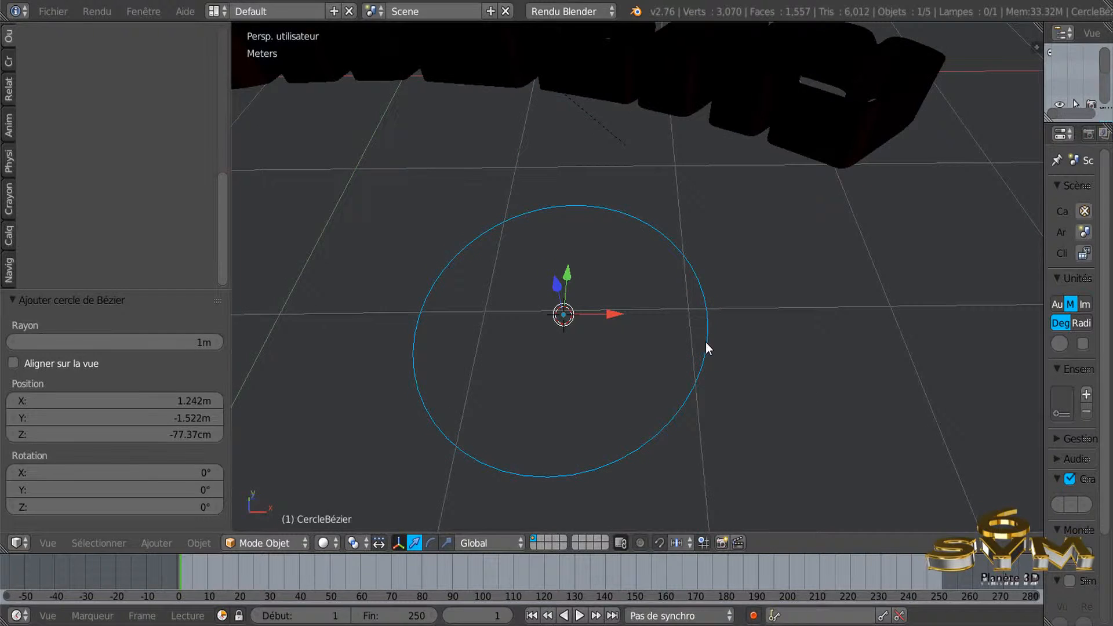
pyautogui.press('Tab')
pyautogui.rightClick(717, 392)
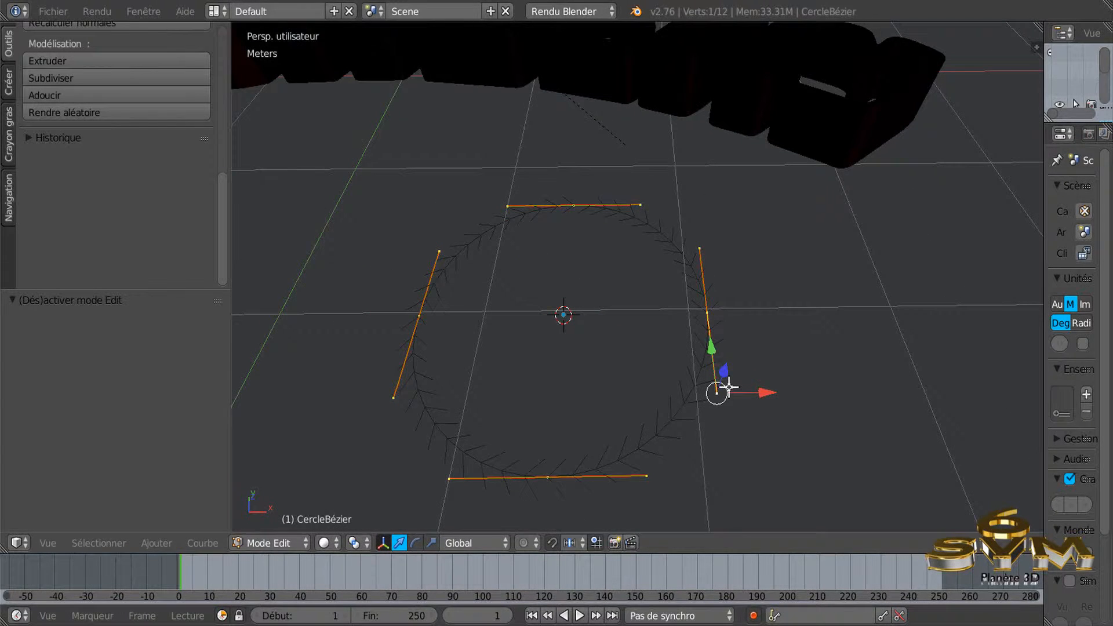
pyautogui.press('g')
pyautogui.press('Escape')
pyautogui.rightClick(708, 313)
pyautogui.press('g')
pyautogui.press('Escape')
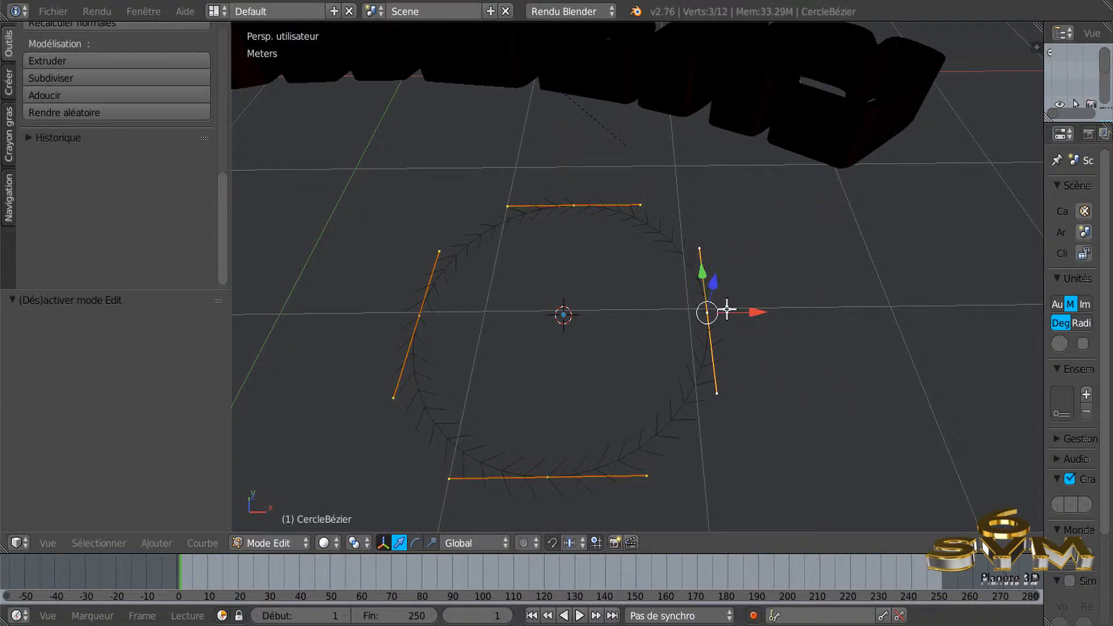
# Step: Try moving the Bézier circle's top point by its right handle and its right point by its lower handle
pyautogui.rightClick(645, 201)
pyautogui.press('g')
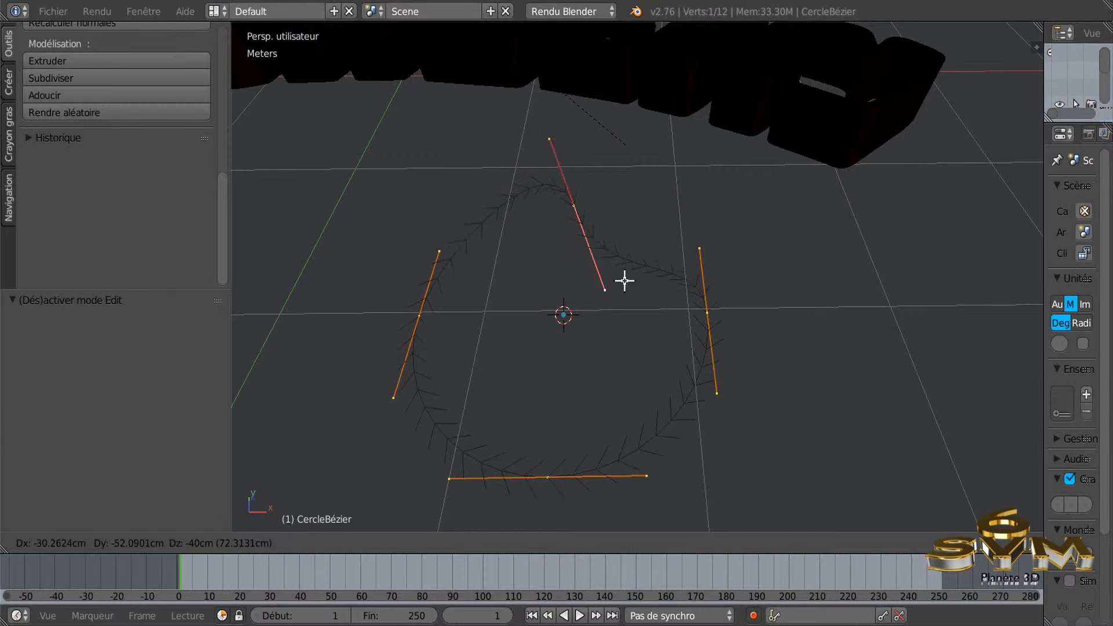
pyautogui.press('Escape')
pyautogui.scroll(-3, 662, 267)
pyautogui.keyDown('shift'); pyautogui.moveTo(678, 261); pyautogui.dragTo(673, 318, button='middle'); pyautogui.keyUp('shift')
pyautogui.scroll(3, 674, 318)
pyautogui.rightClick(702, 341)
pyautogui.press('g')
pyautogui.press('Escape')
# Step: Try moving the bottom, right and left control points of the Bézier circle
pyautogui.rightClick(566, 396)
pyautogui.press('g')
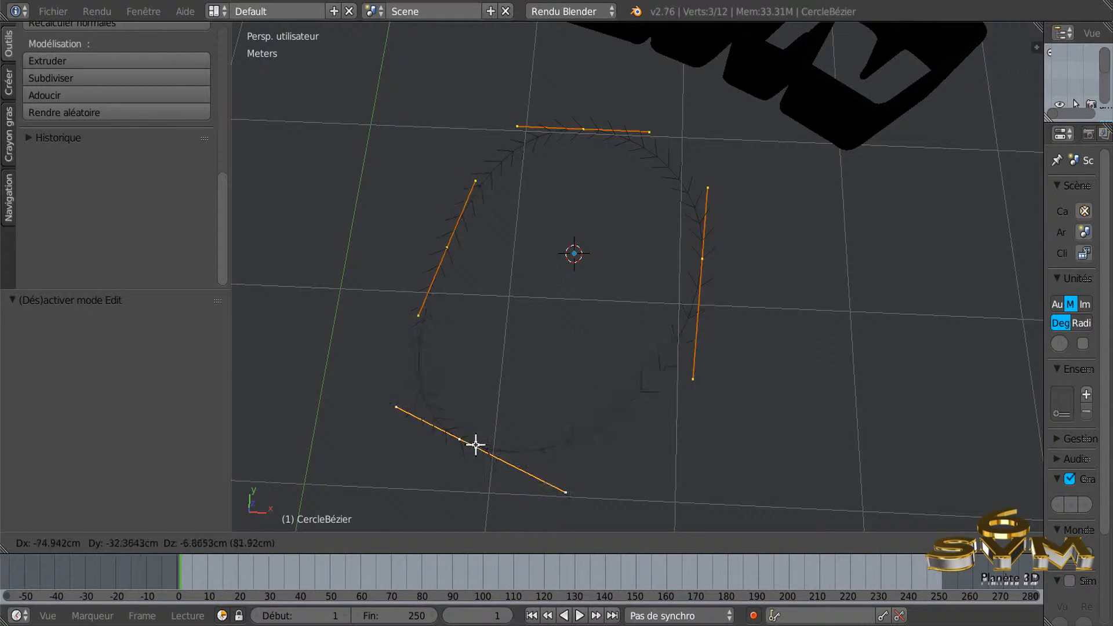
pyautogui.press('Escape')
pyautogui.rightClick(704, 259)
pyautogui.press('g')
pyautogui.press('Escape')
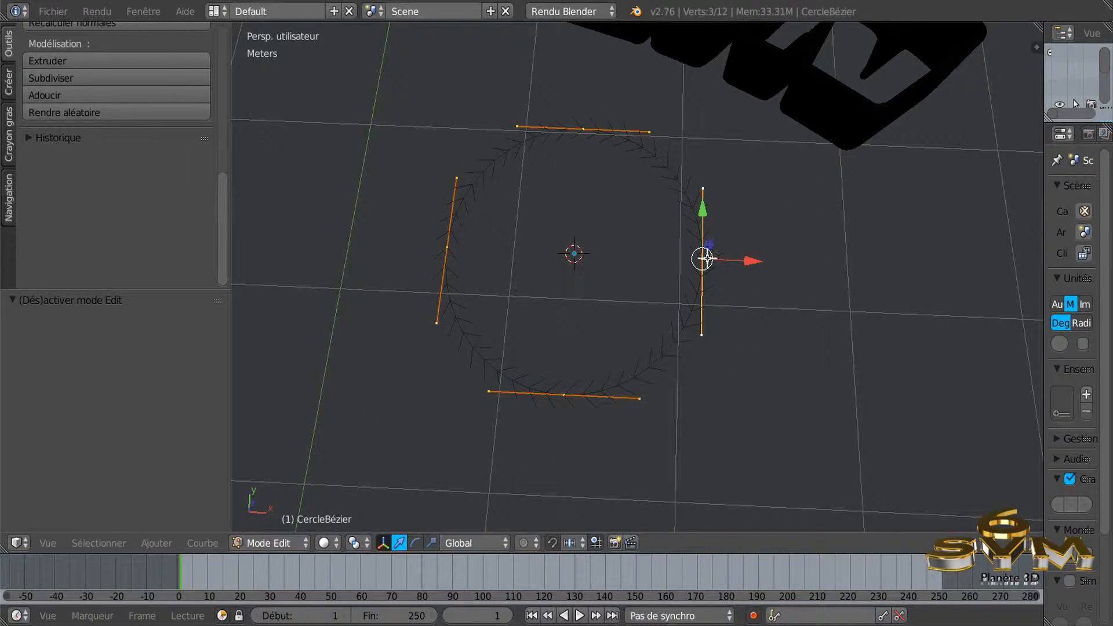
pyautogui.rightClick(450, 248)
pyautogui.press('g')
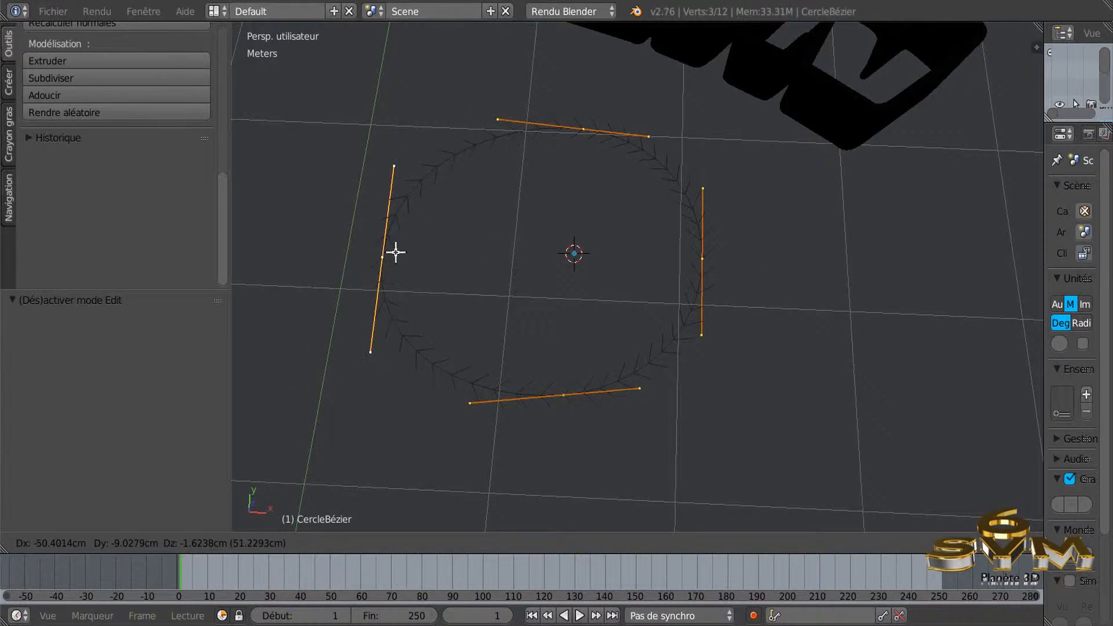
pyautogui.press('Escape')
pyautogui.moveTo(398, 251); pyautogui.dragTo(464, 246, button='middle')
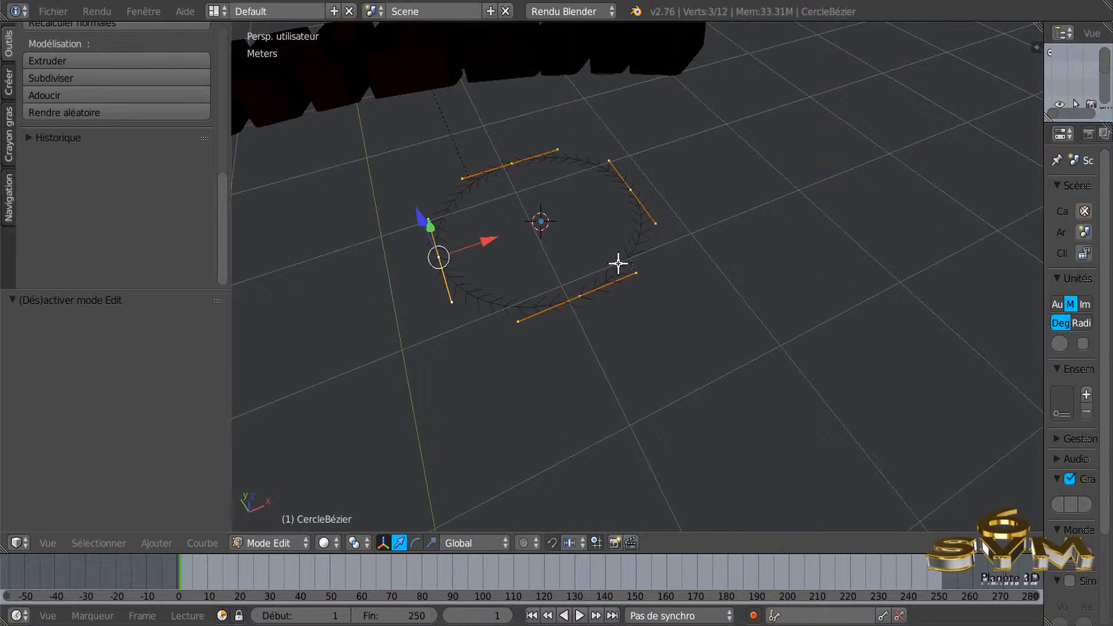
pyautogui.rightClick(624, 190)
pyautogui.press('g')
pyautogui.press('Escape')
pyautogui.moveTo(733, 154); pyautogui.dragTo(636, 311, button='middle')
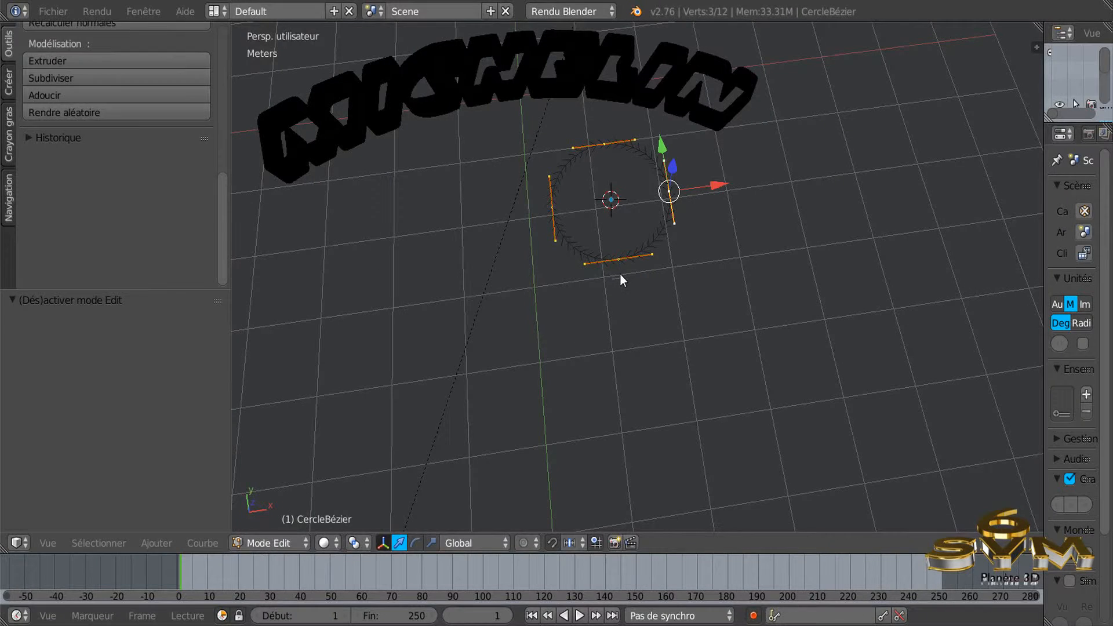
# Step: Leave edit mode and delete the Bézier circle
pyautogui.press('Tab')
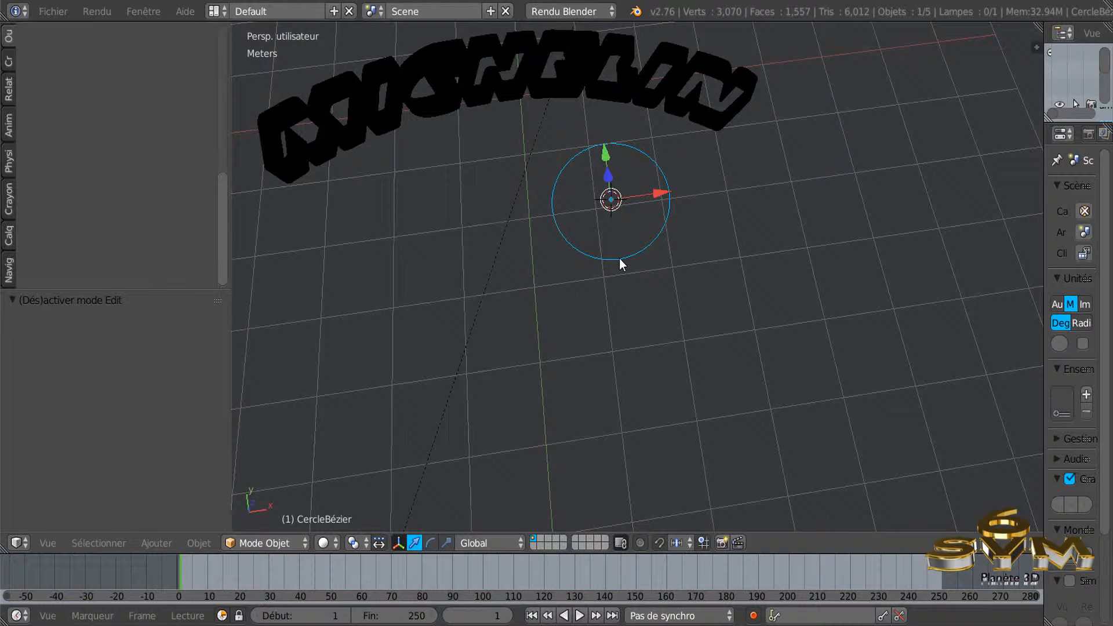
pyautogui.scroll(2, 619, 259)
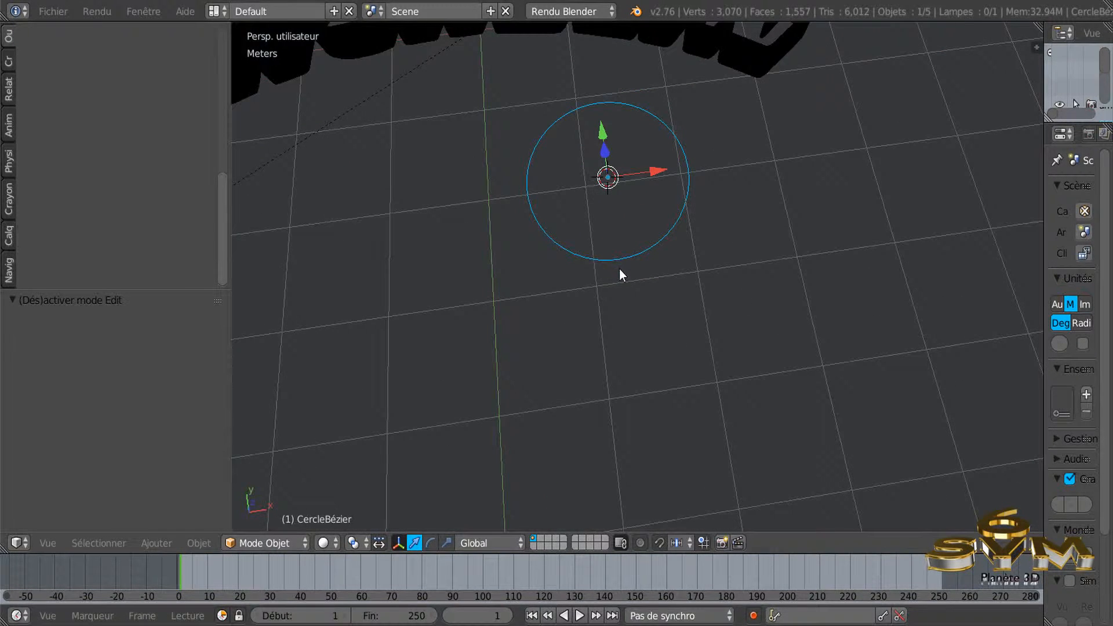
pyautogui.press('x')
pyautogui.click(612, 270)
# Step: View the whole scene from farther away and closer up to examine the arched MICHELIN lettering
pyautogui.scroll(-4, 610, 268)
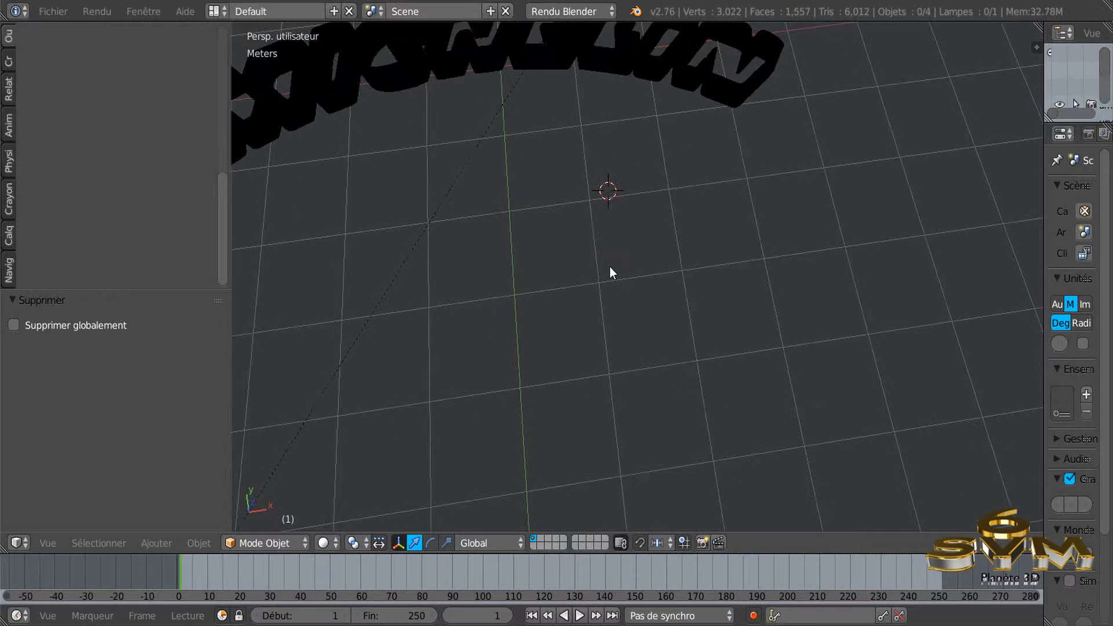
pyautogui.keyDown('shift'); pyautogui.scroll(-4, 609, 267); pyautogui.keyUp('shift')
pyautogui.scroll(3, 614, 249)
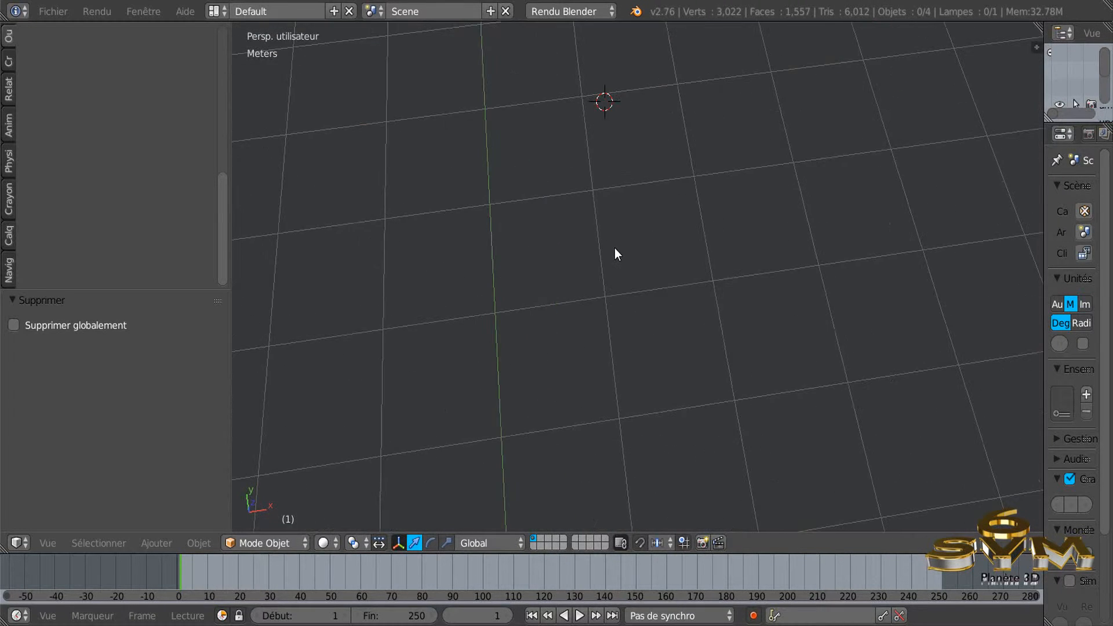
pyautogui.scroll(-6, 615, 247)
pyautogui.moveTo(621, 233); pyautogui.dragTo(606, 358, button='middle')
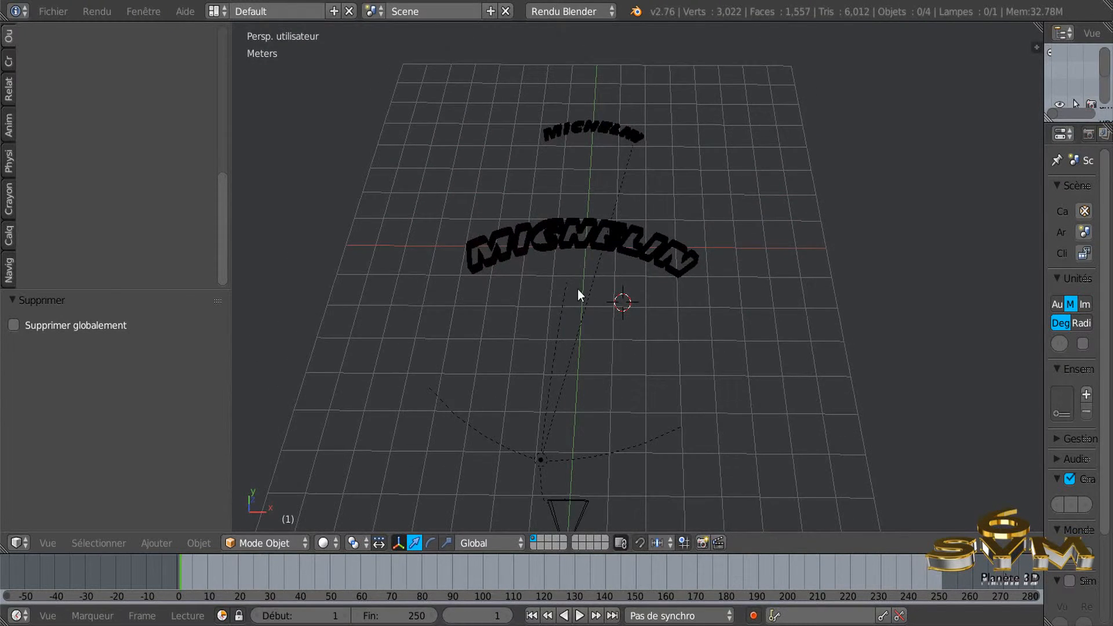
pyautogui.scroll(4, 574, 273)
pyautogui.moveTo(573, 263); pyautogui.dragTo(576, 295, button='middle')
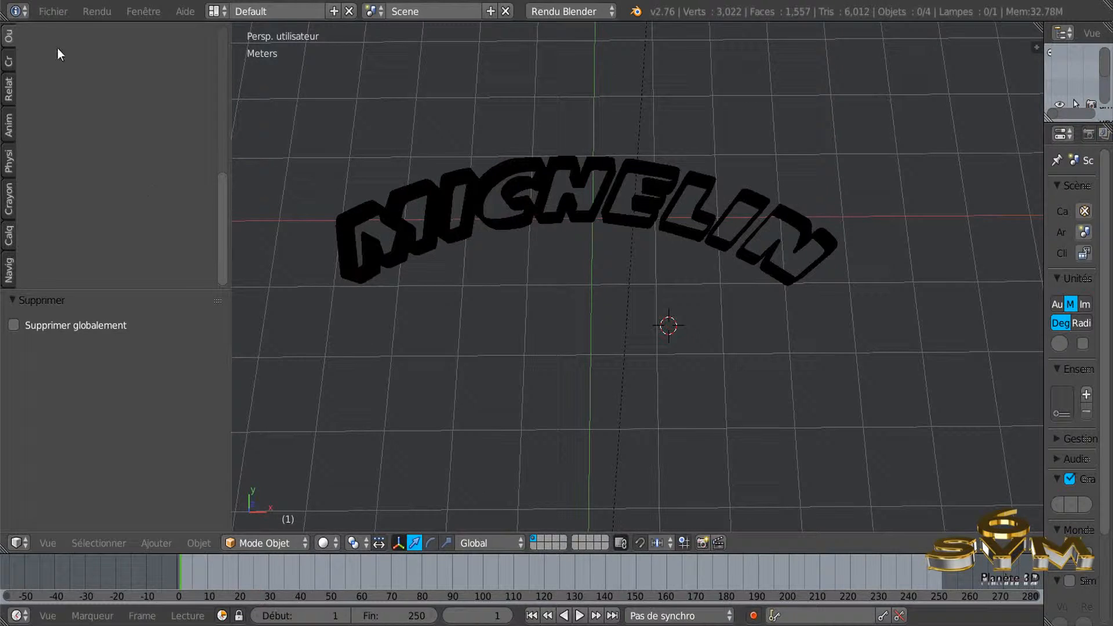
# Step: Review the enabled import-export add-ons in the user preferences, and check the file import and external data options
pyautogui.click(51, 12)
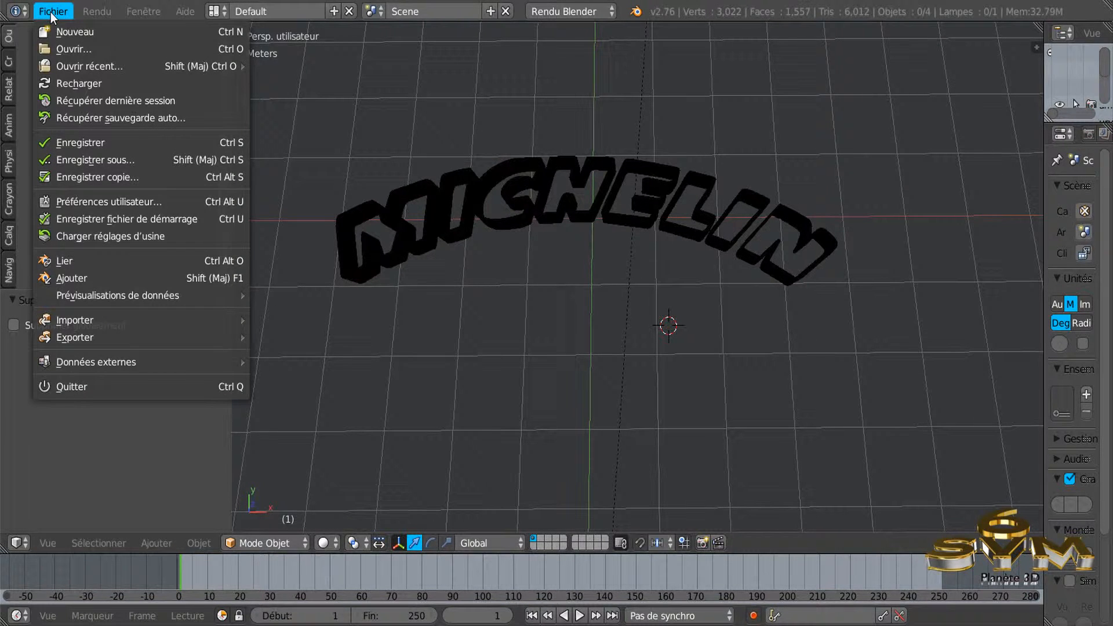
pyautogui.click(85, 201)
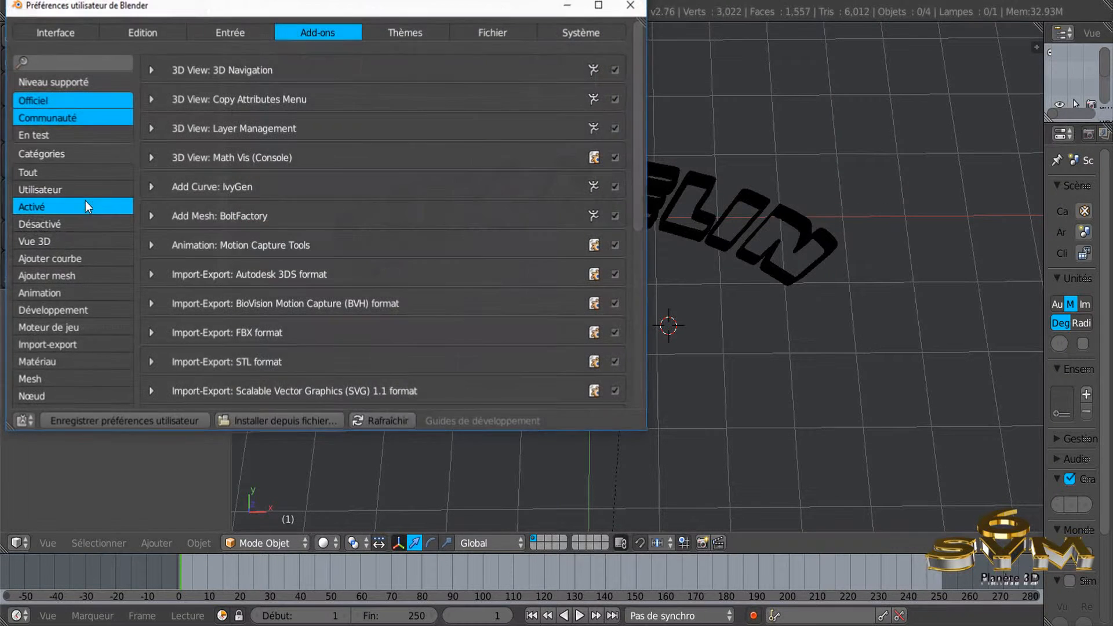
pyautogui.moveTo(211, 11); pyautogui.dragTo(414, 38)
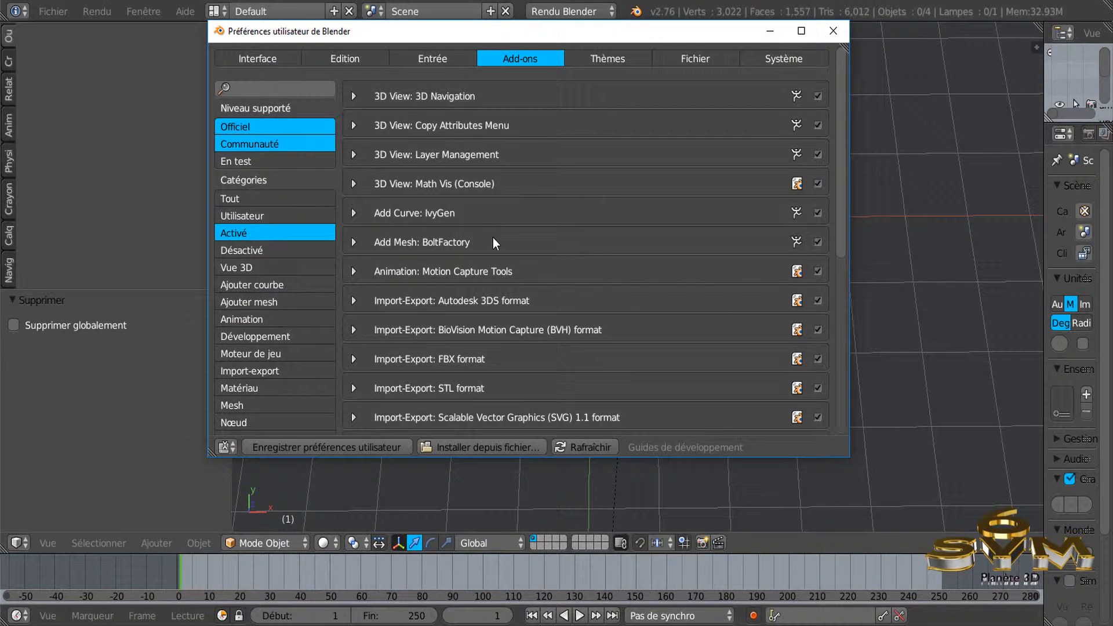
pyautogui.scroll(-2, 479, 250)
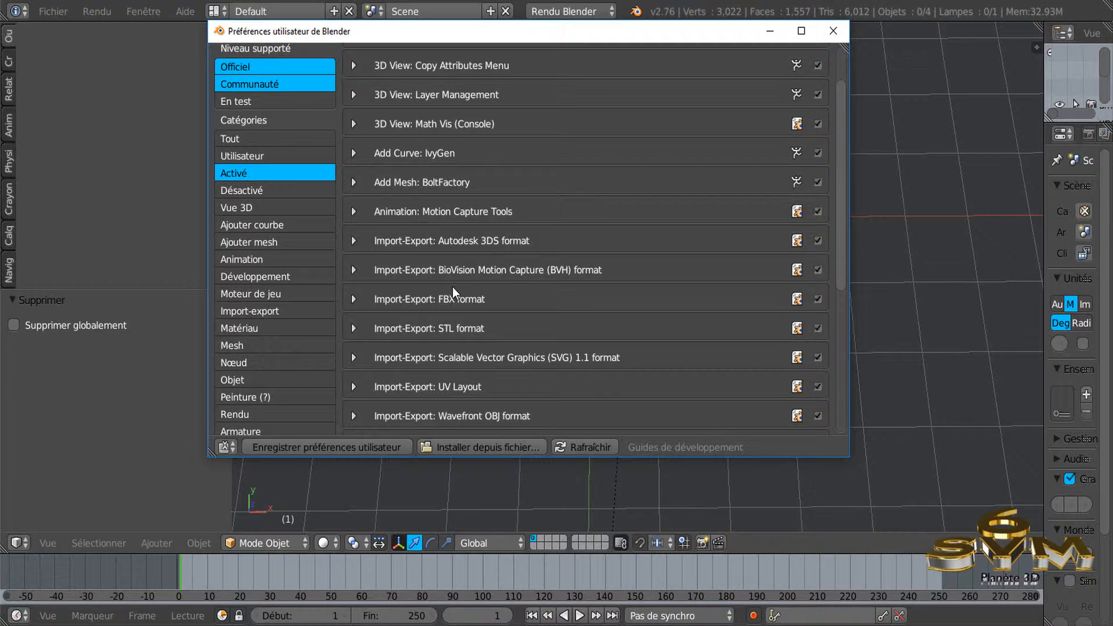
pyautogui.scroll(-1, 452, 286)
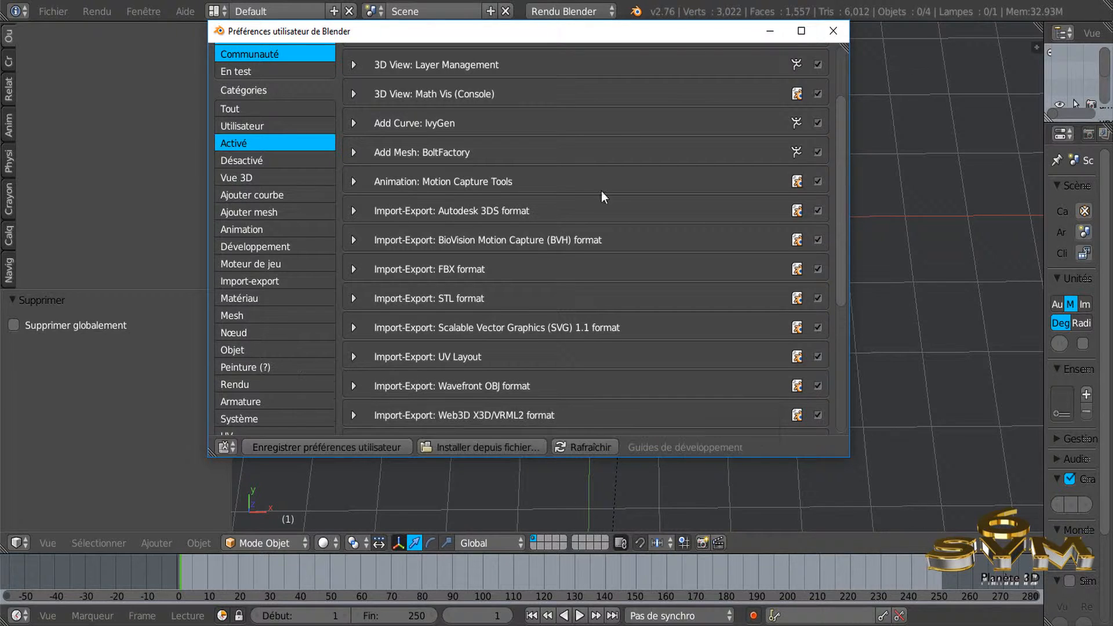
pyautogui.moveTo(693, 31); pyautogui.dragTo(686, 63)
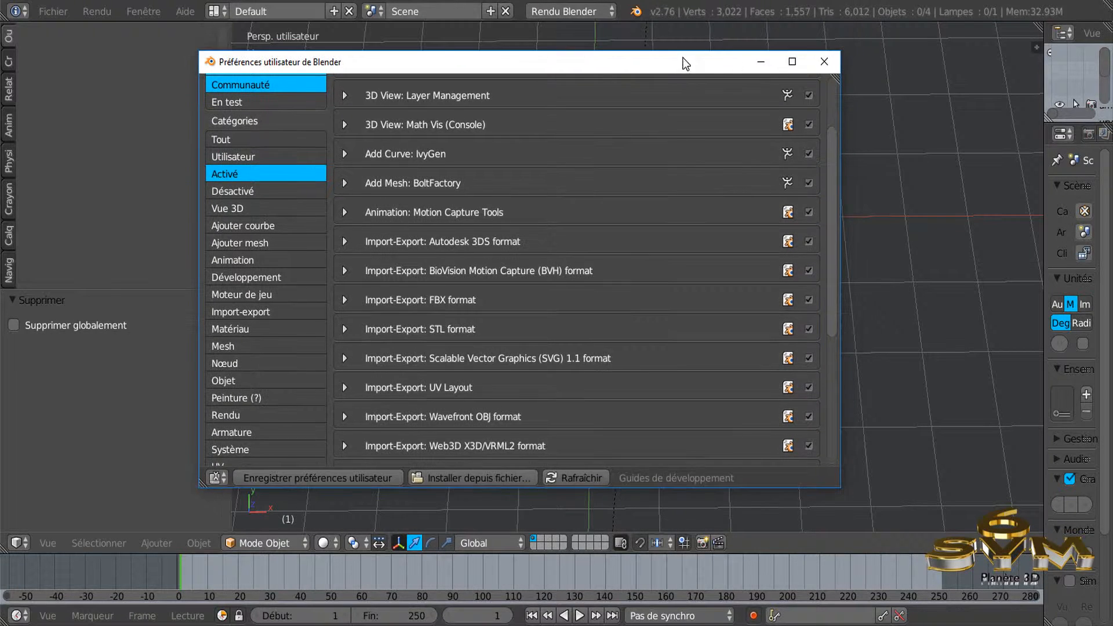
pyautogui.click(824, 62)
pyautogui.click(53, 11)
pyautogui.moveTo(82, 362)
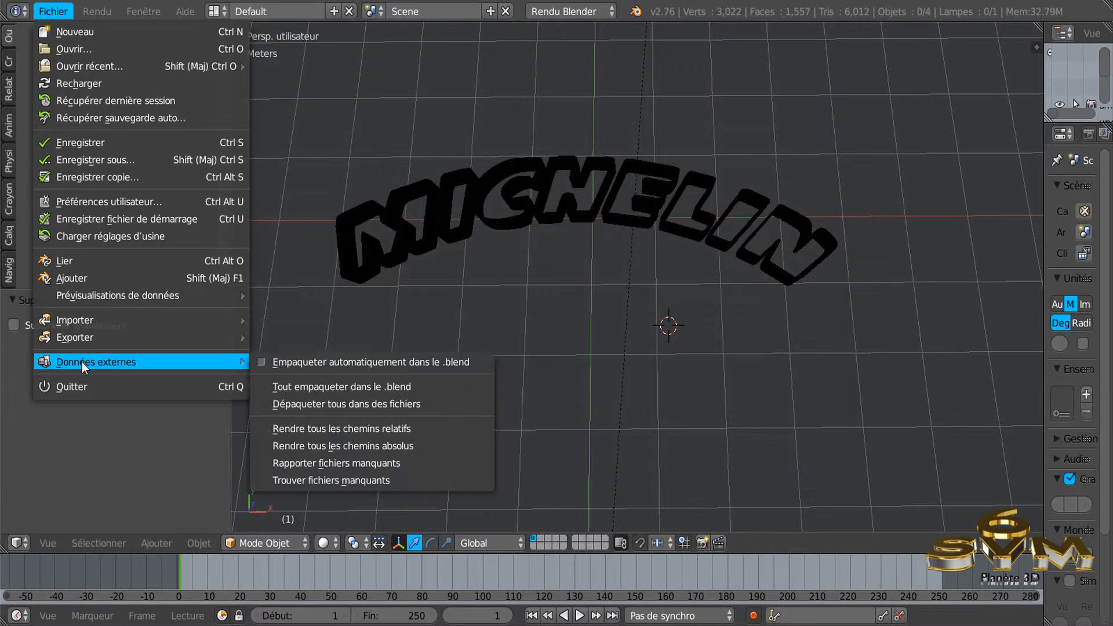
pyautogui.moveTo(83, 321)
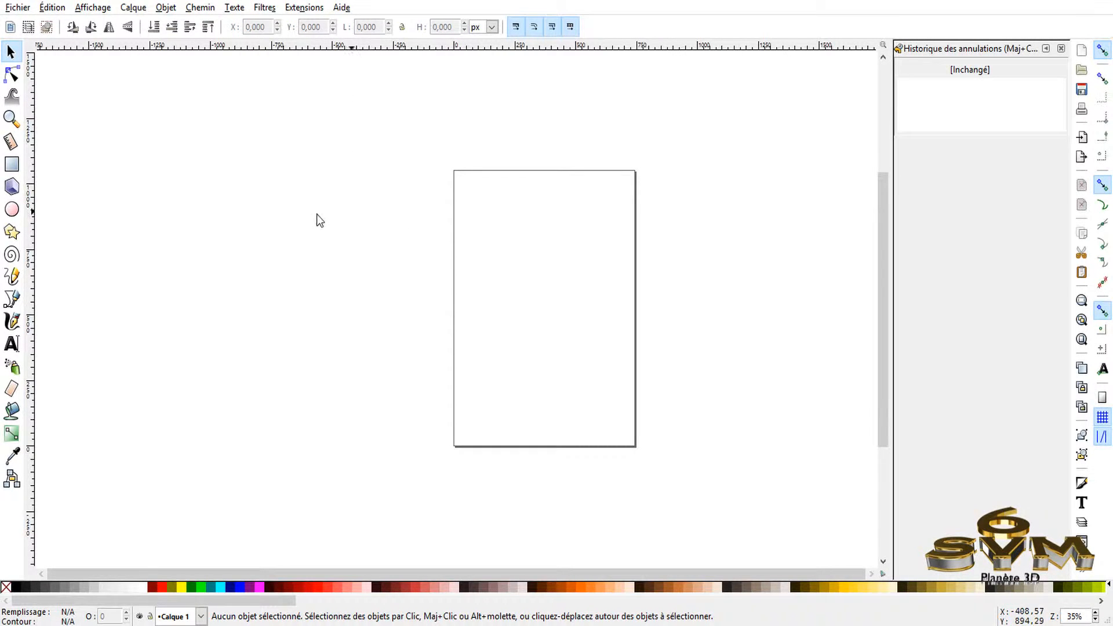
# Step: Switch to Inkscape and import the PNG 648x415_logo-michelin-pneu from the desktop, embedded, with resolution from the file and default rendering
pyautogui.click(16, 8)
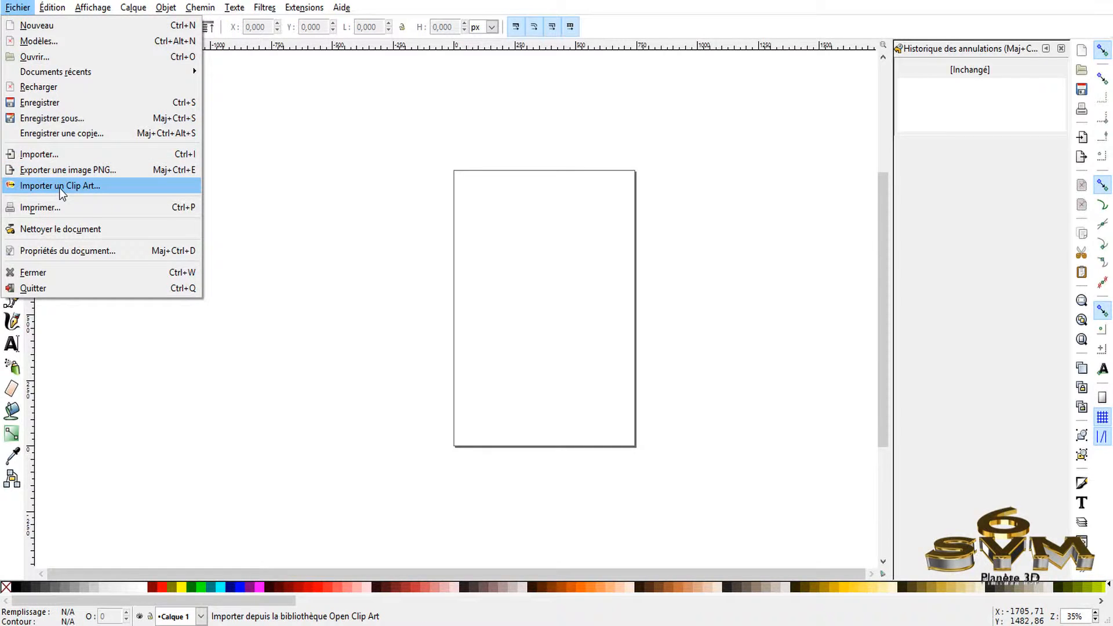
pyautogui.click(51, 153)
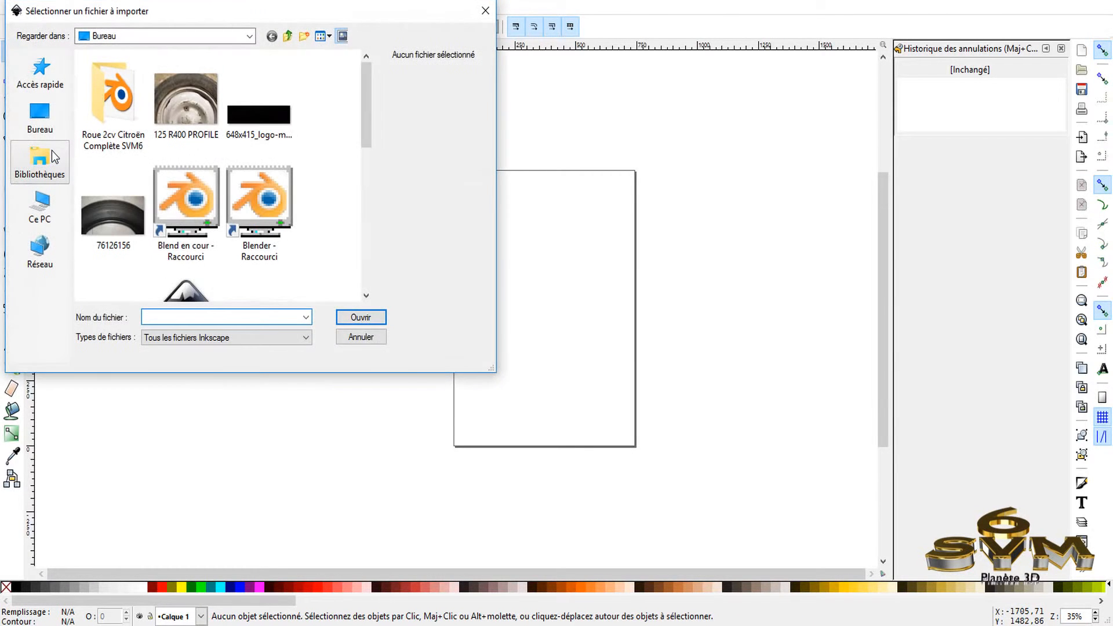
pyautogui.click(41, 119)
pyautogui.moveTo(362, 107); pyautogui.dragTo(372, 165)
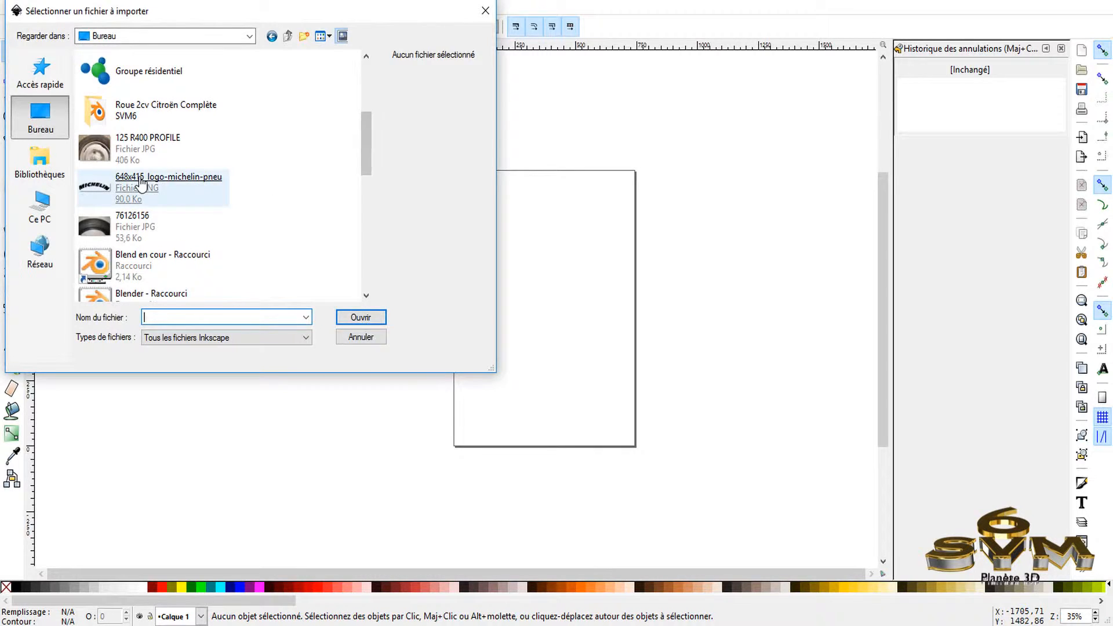
pyautogui.click(199, 203)
pyautogui.doubleClick(199, 203)
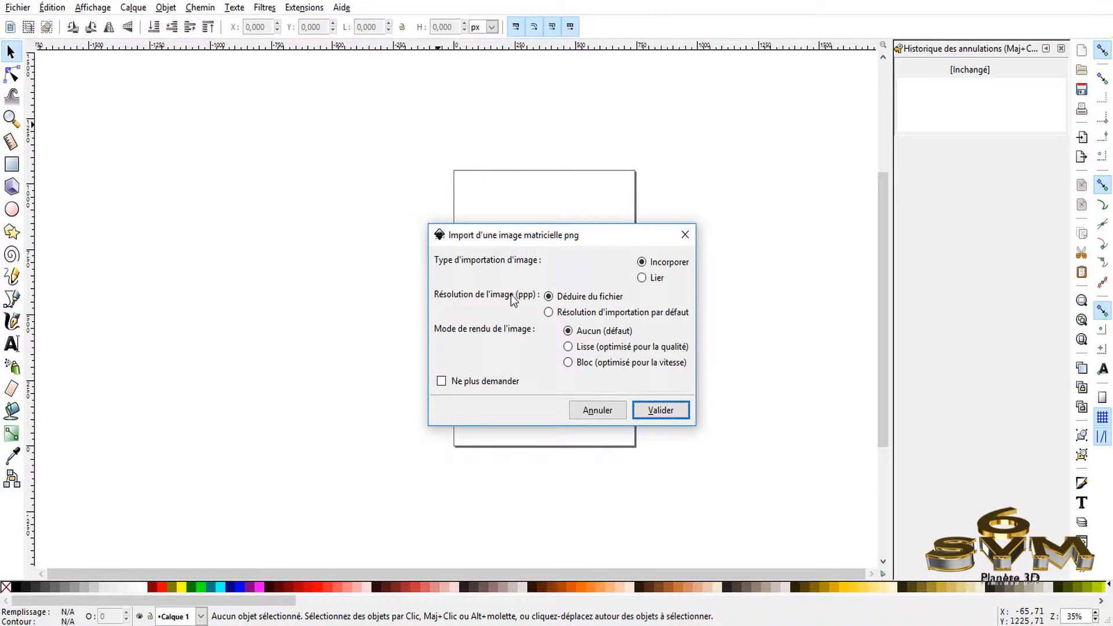
pyautogui.moveTo(591, 234); pyautogui.dragTo(537, 153)
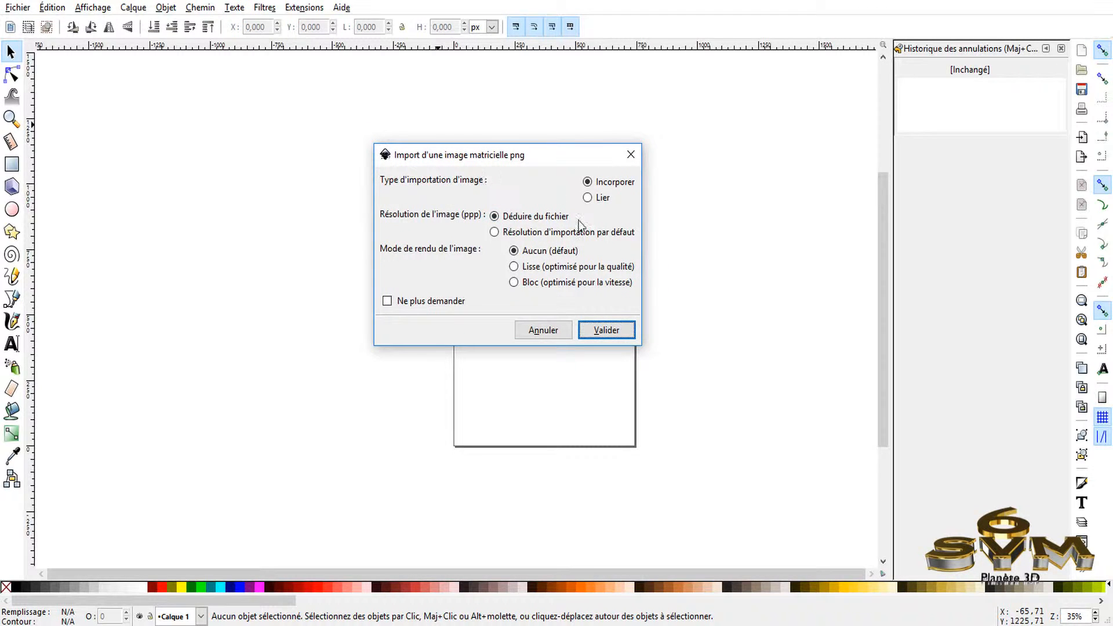
pyautogui.click(600, 328)
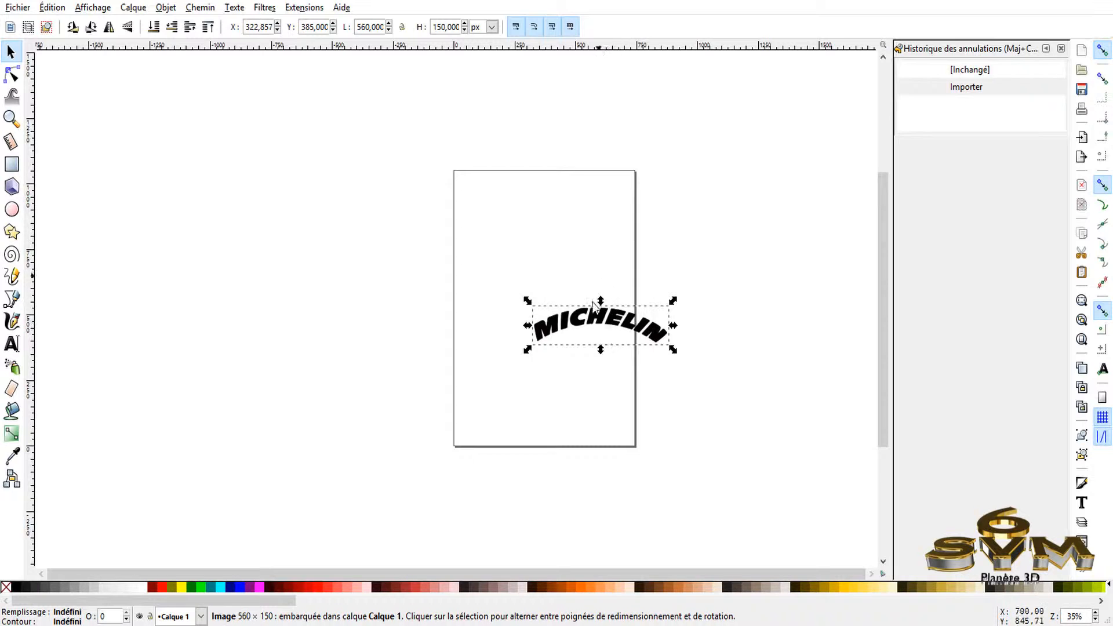
# Step: Move the imported MICHELIN logo fully onto the page, to about X 105.7 px and Y 545 px
pyautogui.click(636, 318)
pyautogui.press('Escape')
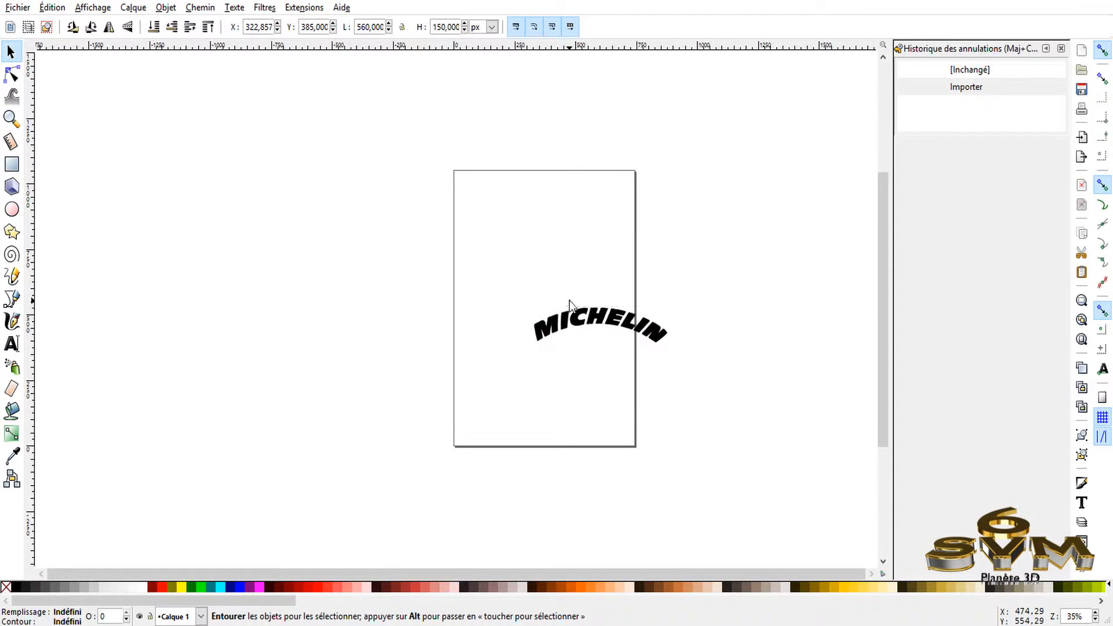
pyautogui.rightClick(586, 313)
pyautogui.press('Escape')
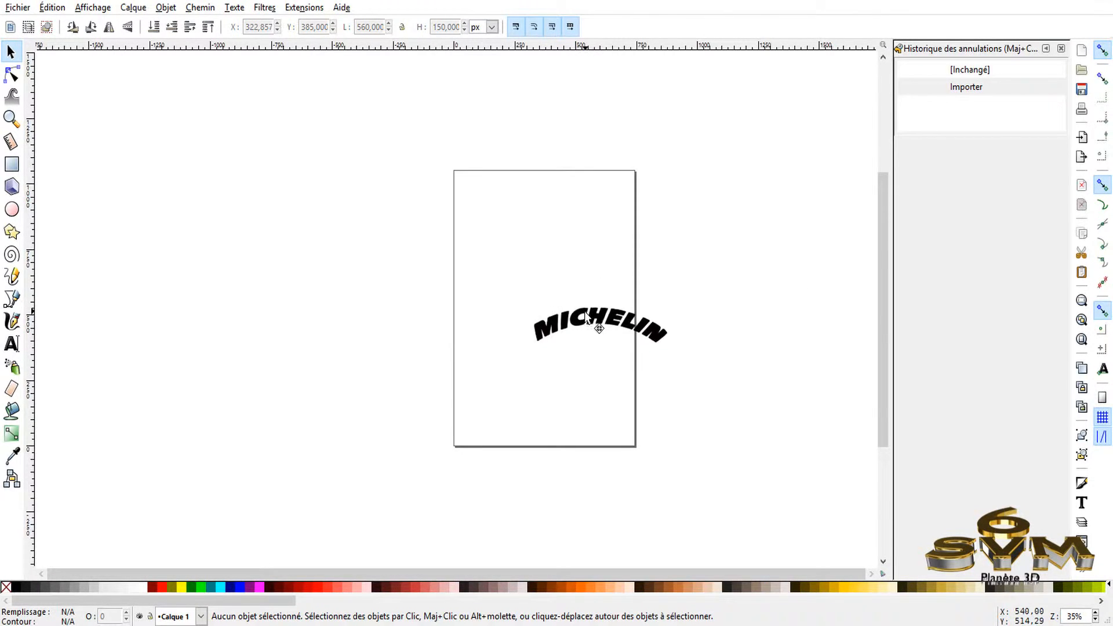
pyautogui.click(585, 311)
pyautogui.moveTo(588, 317); pyautogui.dragTo(531, 273)
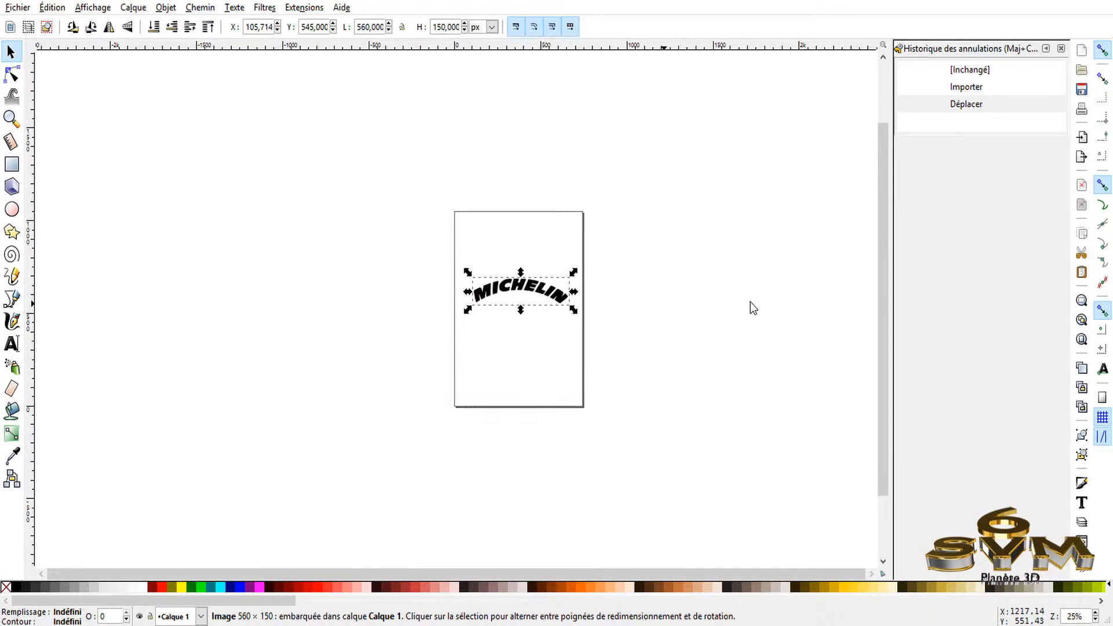
# Step: Trace the imported MICHELIN logo bitmap into a vector path using single-scan edge detection with a threshold of 0.650
pyautogui.press('+')
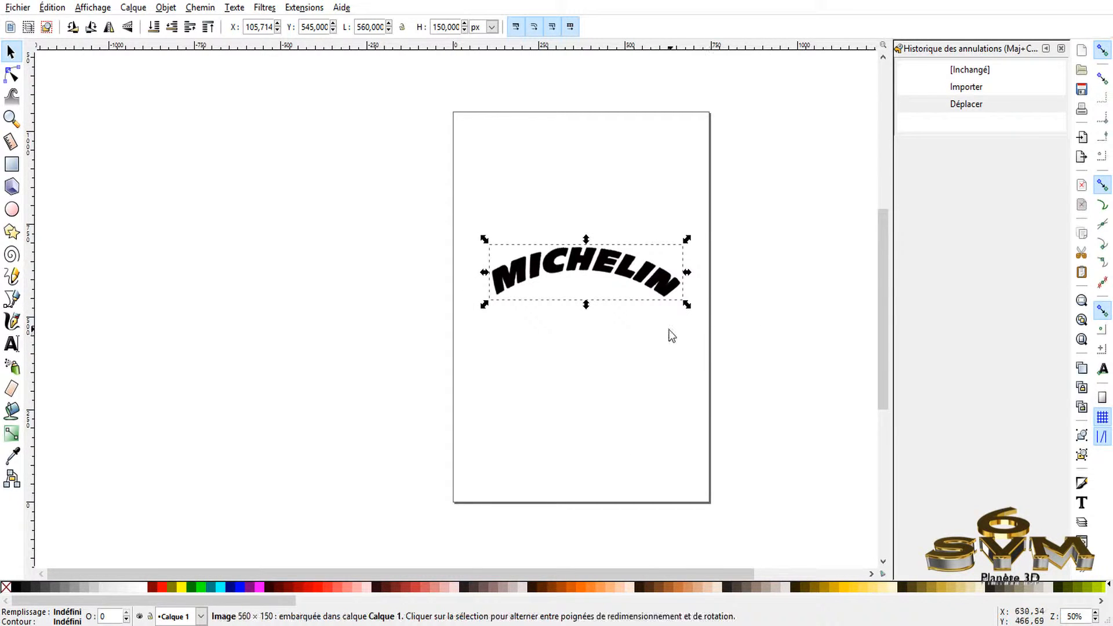
pyautogui.moveTo(472, 572); pyautogui.dragTo(538, 557)
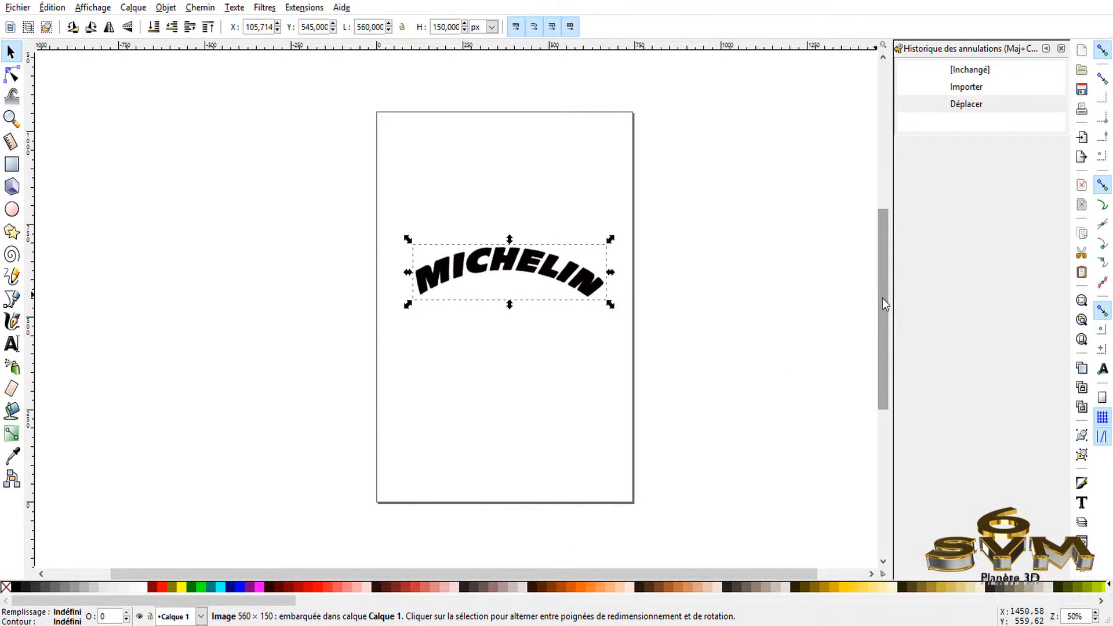
pyautogui.scroll(5, 884, 279)
pyautogui.scroll(-5, 890, 281)
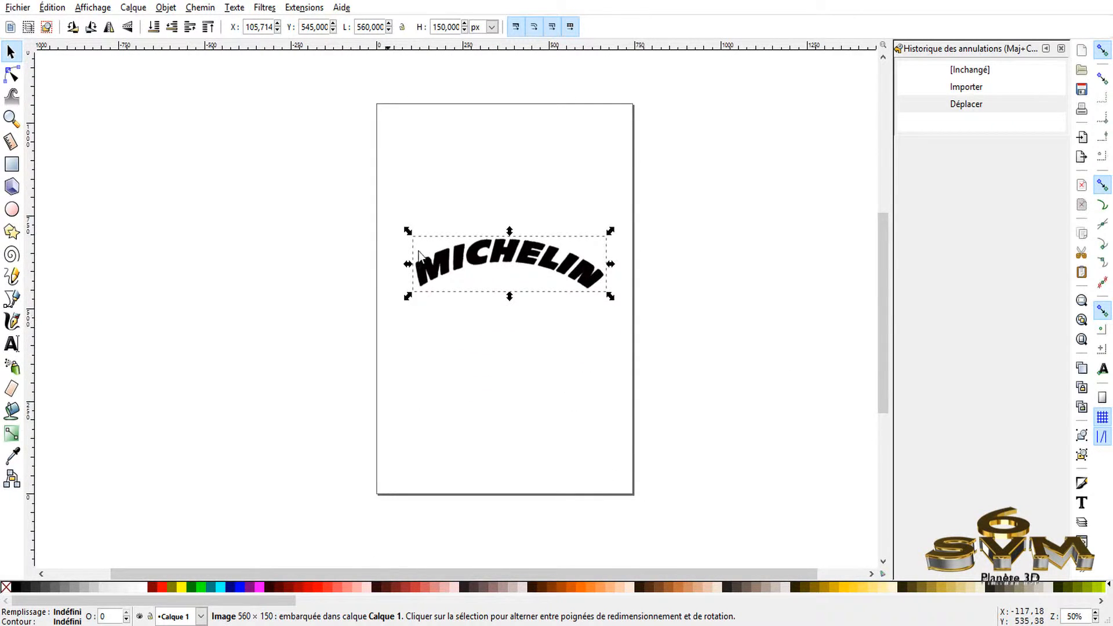
pyautogui.press('Escape')
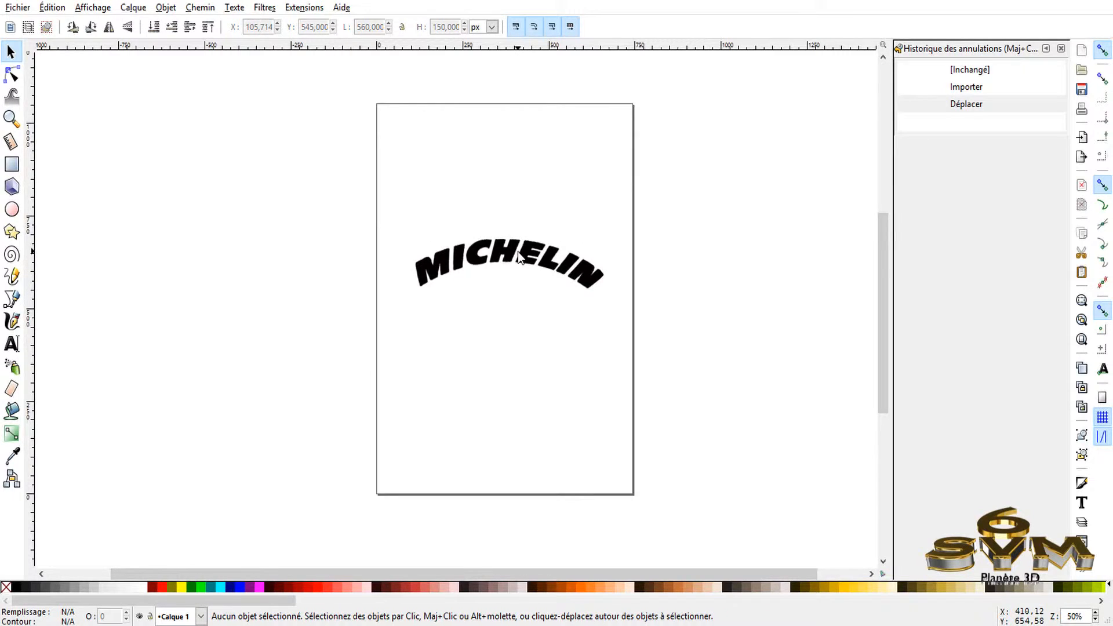
pyautogui.click(438, 277)
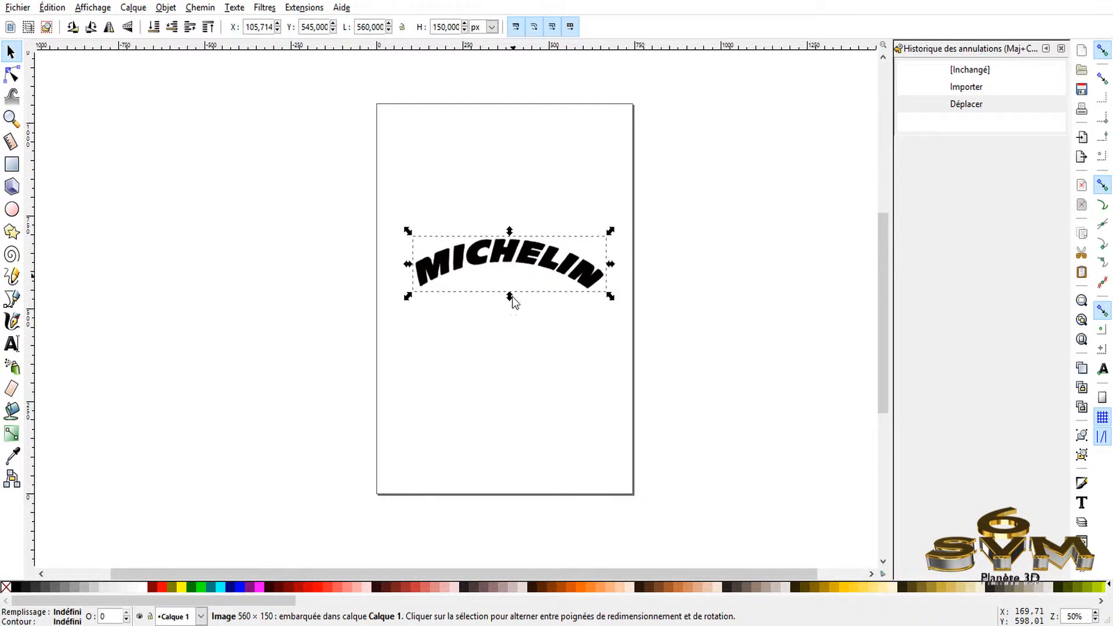
pyautogui.click(439, 267)
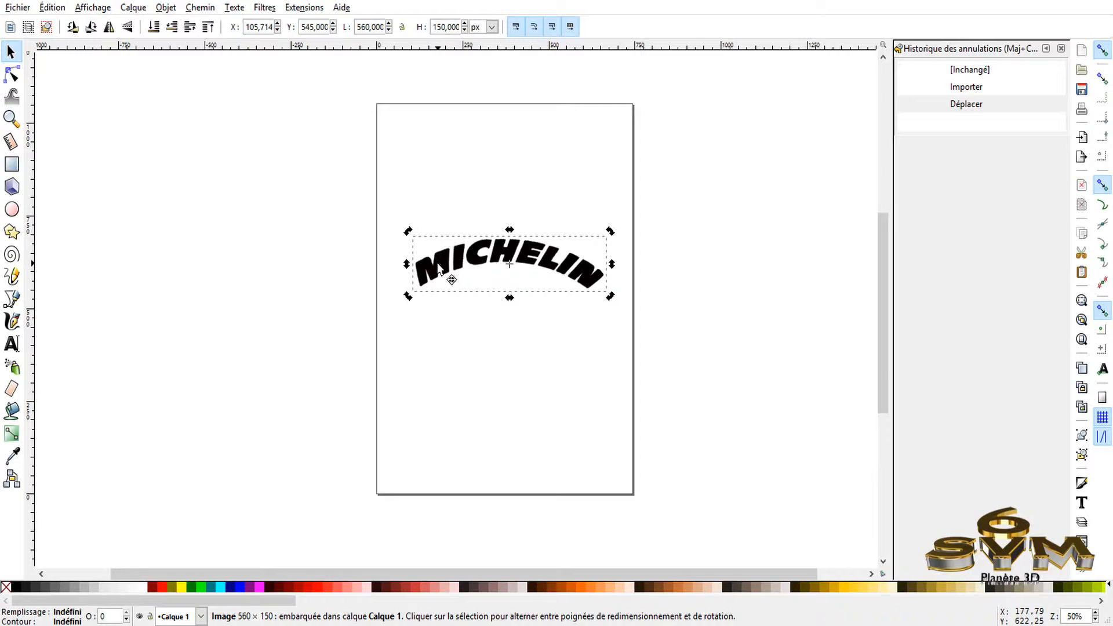
pyautogui.click(439, 268)
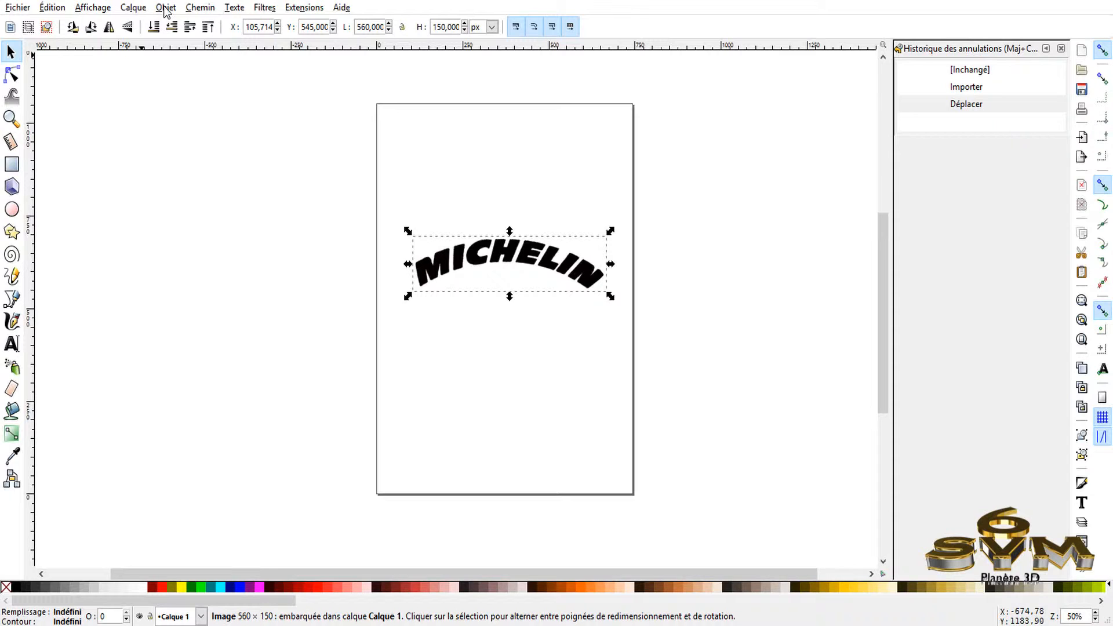
pyautogui.click(203, 8)
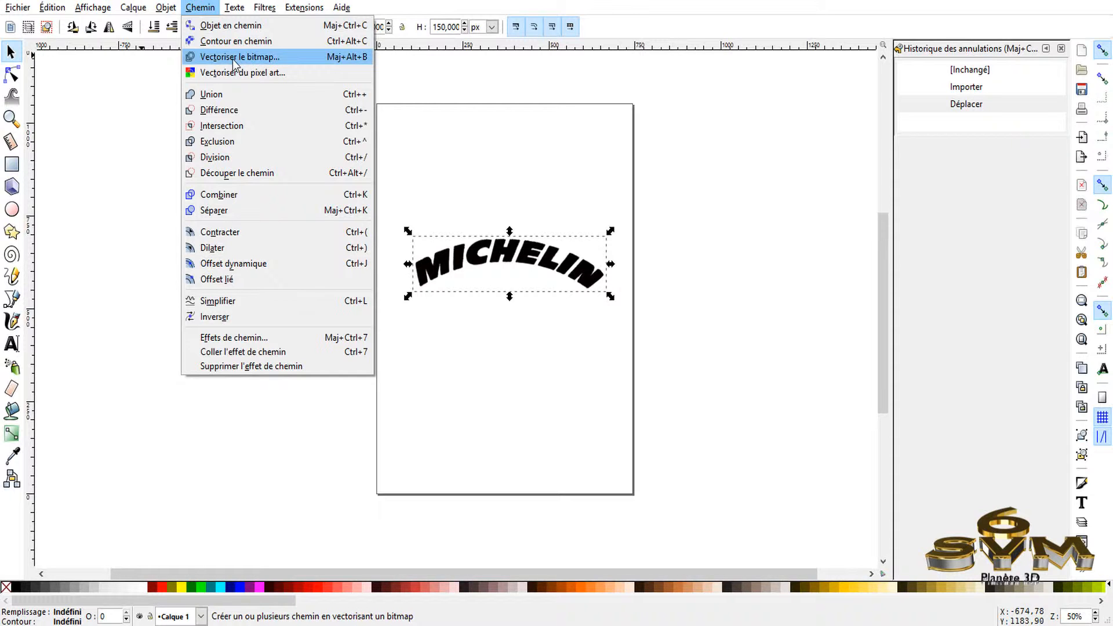
pyautogui.click(253, 59)
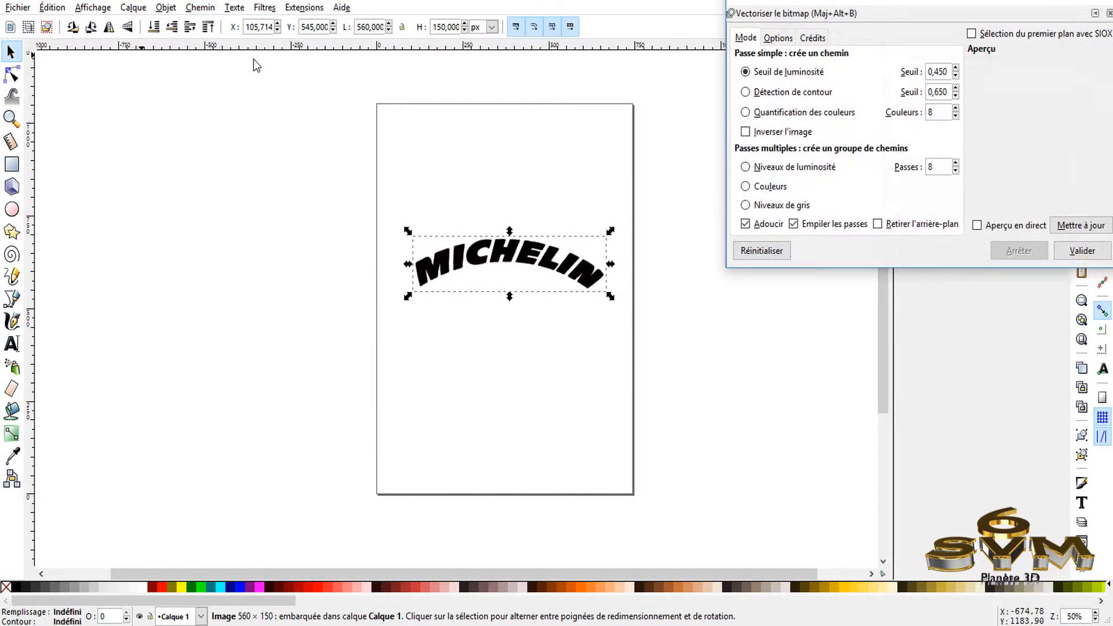
pyautogui.moveTo(904, 10); pyautogui.dragTo(875, 41)
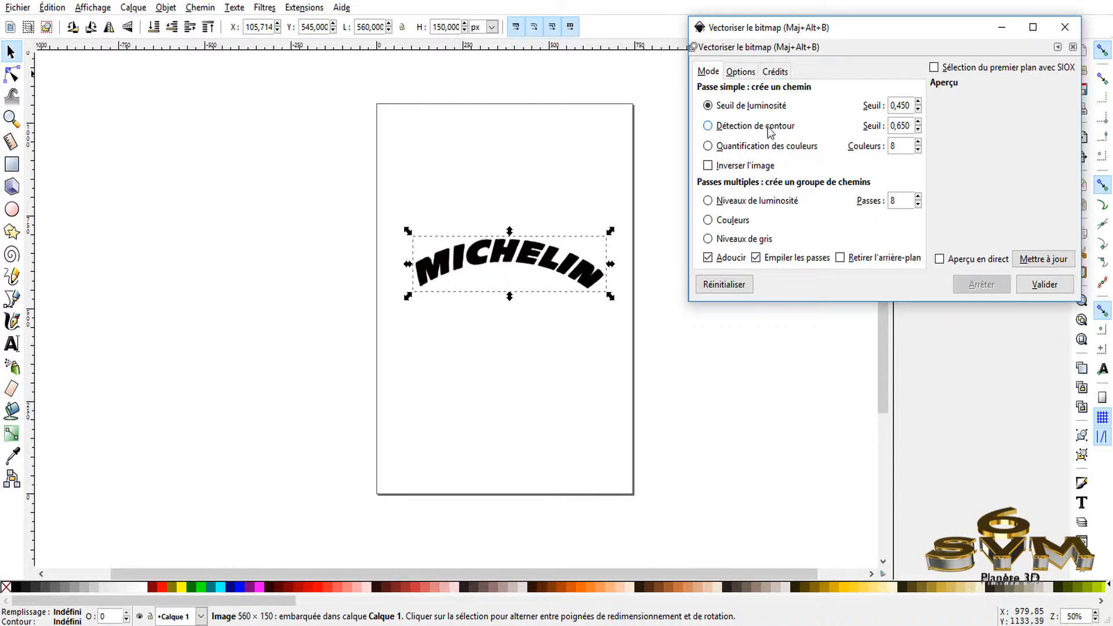
pyautogui.click(708, 126)
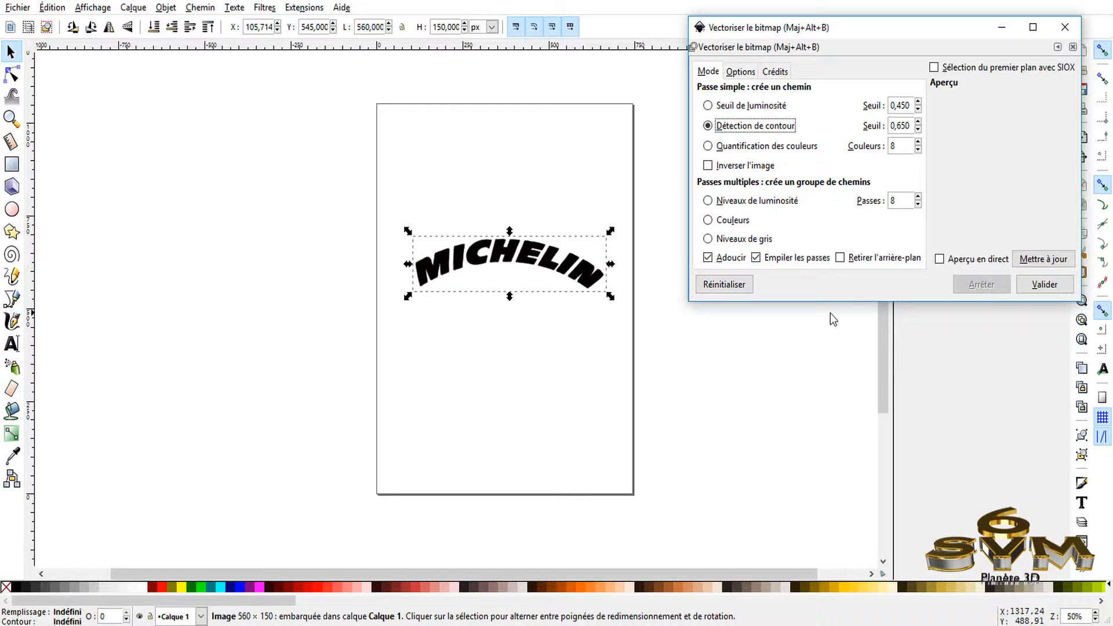
pyautogui.click(1044, 261)
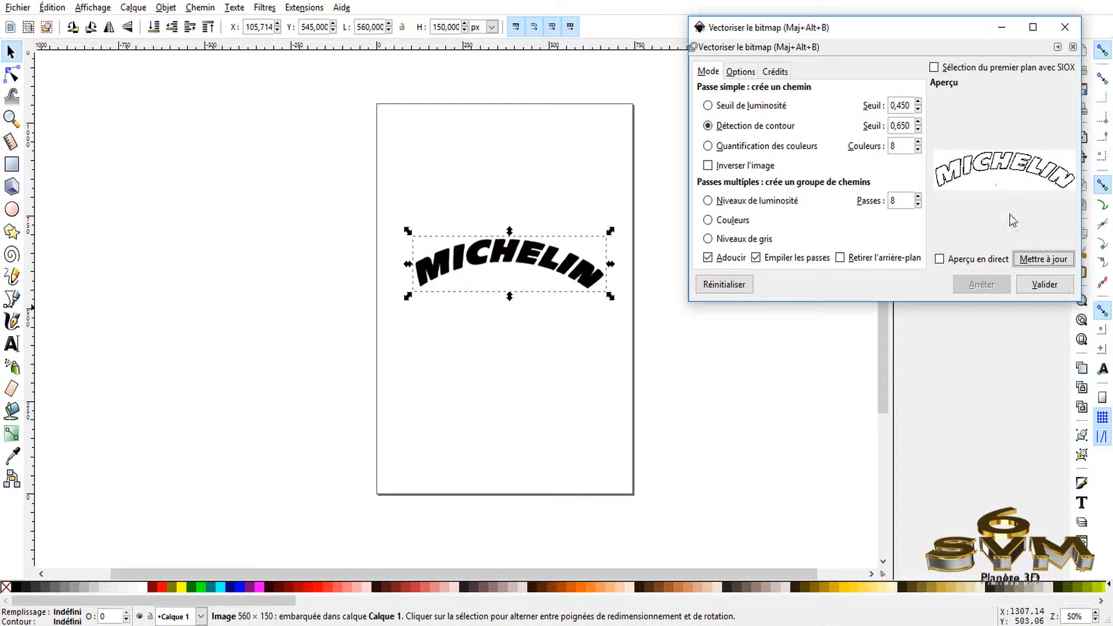
pyautogui.click(1044, 284)
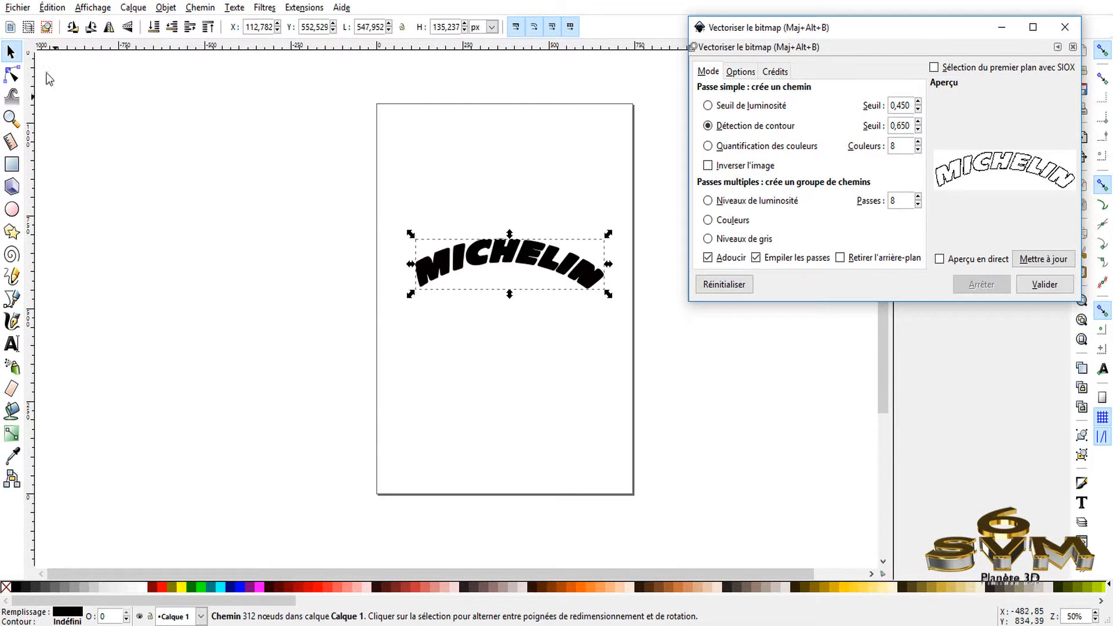
# Step: Save the traced drawing to the desktop as LOGO SVG in Inkscape SVG format, replacing the existing file
pyautogui.click(17, 8)
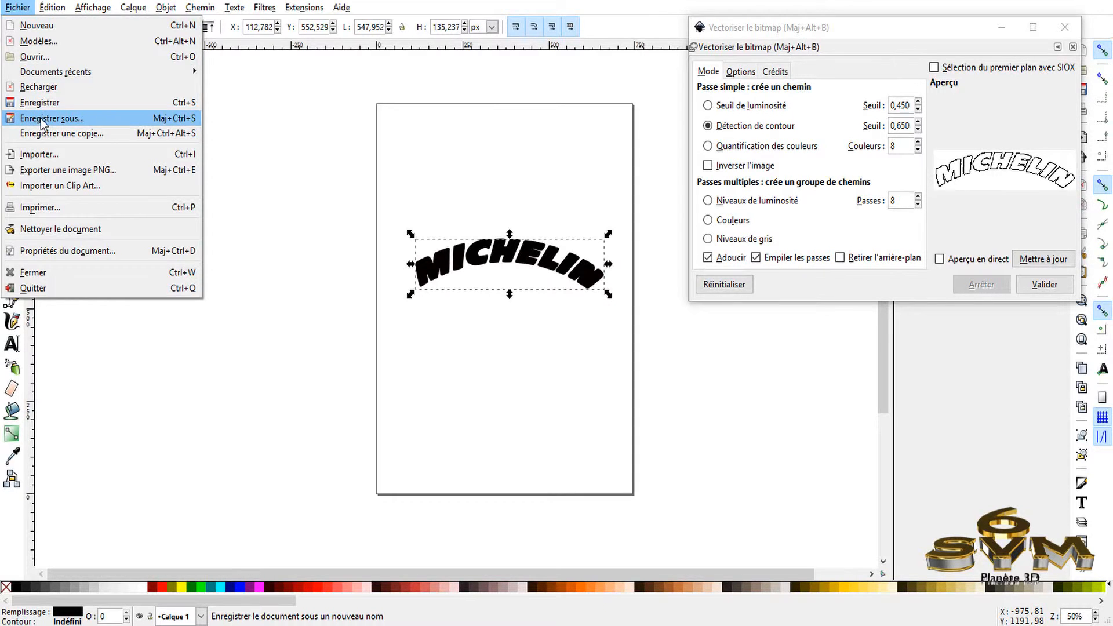
pyautogui.click(42, 119)
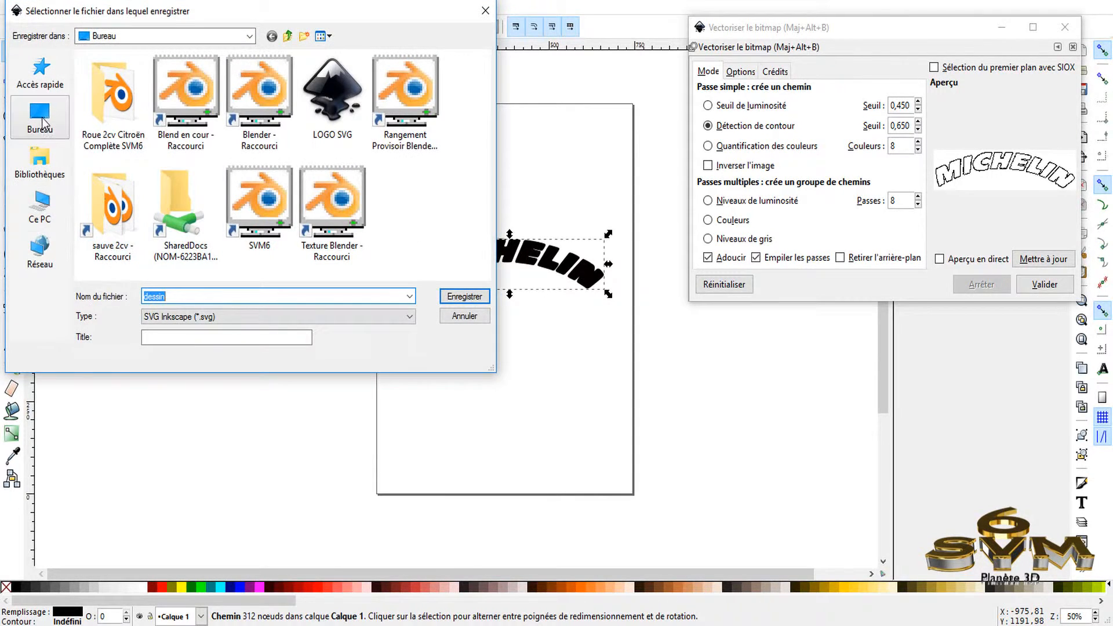
pyautogui.click(42, 119)
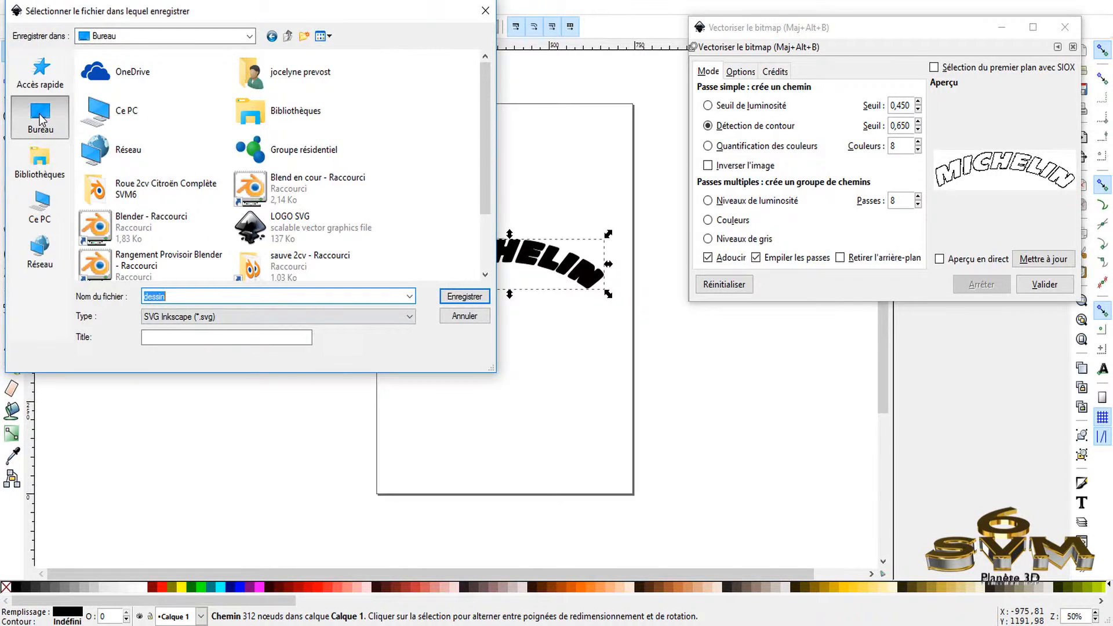
pyautogui.click(175, 295)
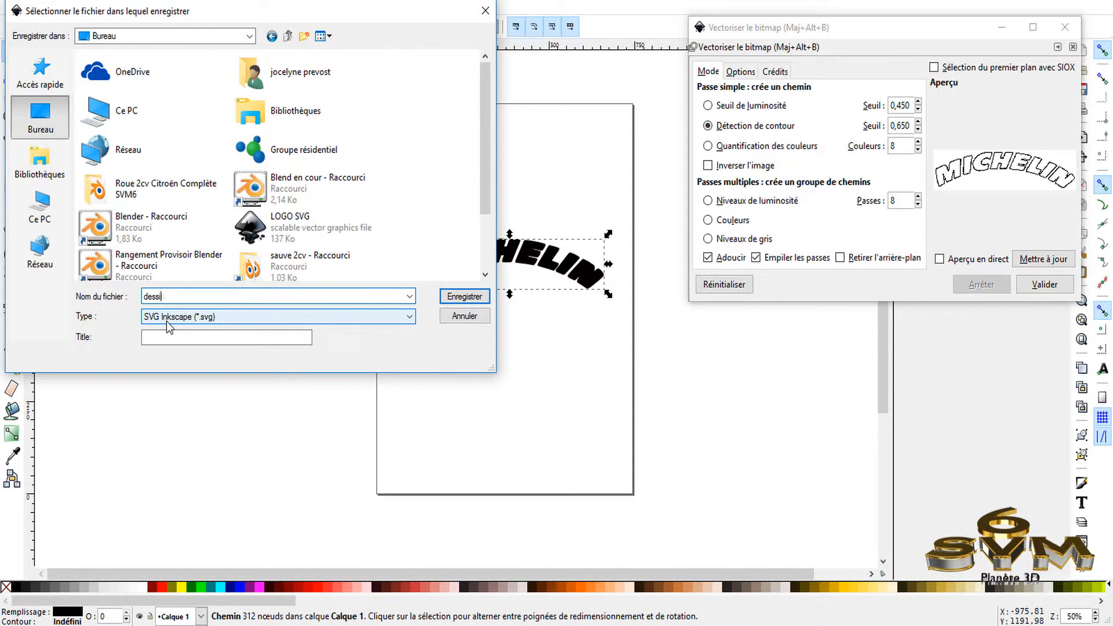
pyautogui.write('LOGO SVG')
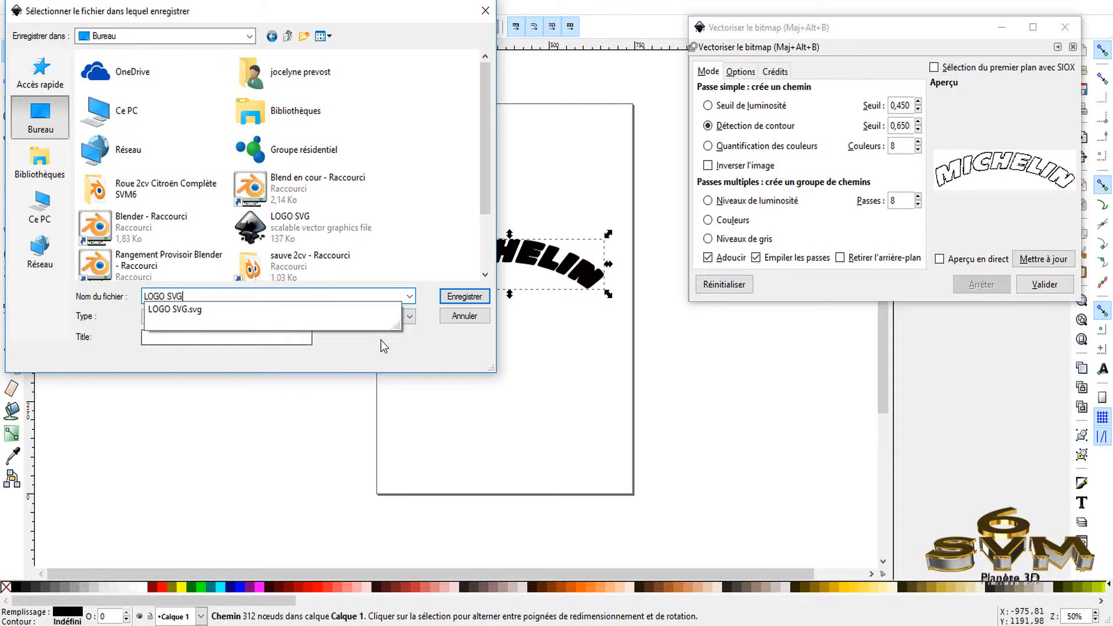
pyautogui.click(464, 297)
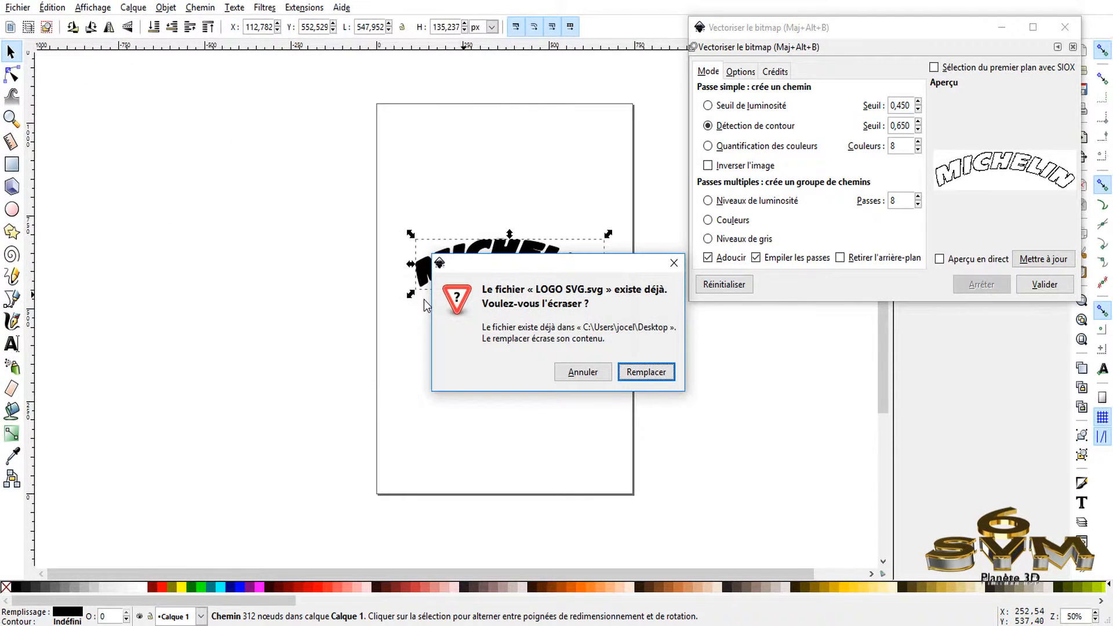
pyautogui.click(647, 373)
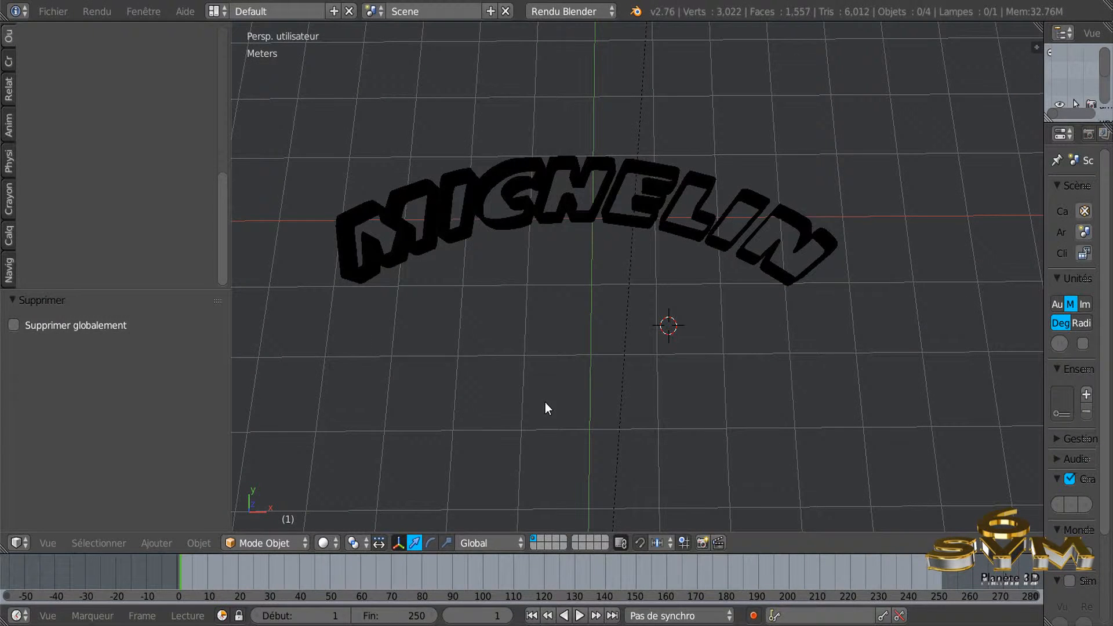
# Step: Switch to Blender and delete the large outlined MICHELIN curve at the centre of the scene
pyautogui.rightClick(570, 216)
pyautogui.scroll(-2, 565, 334)
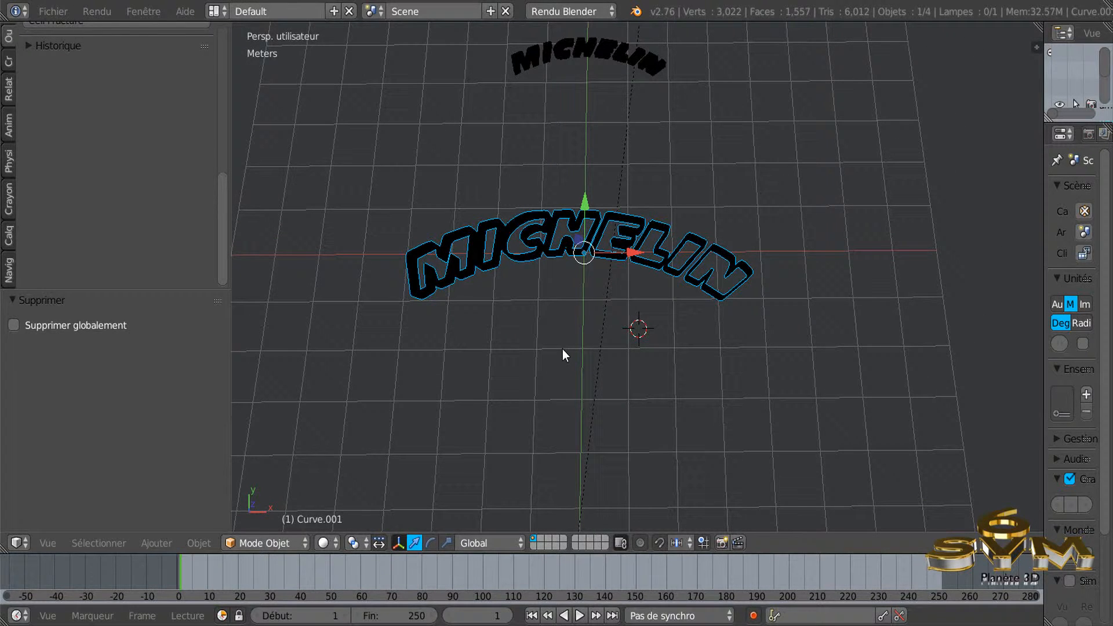
pyautogui.press('s')
pyautogui.press('Escape')
pyautogui.press('x')
pyautogui.click(562, 349)
pyautogui.scroll(-2, 562, 349)
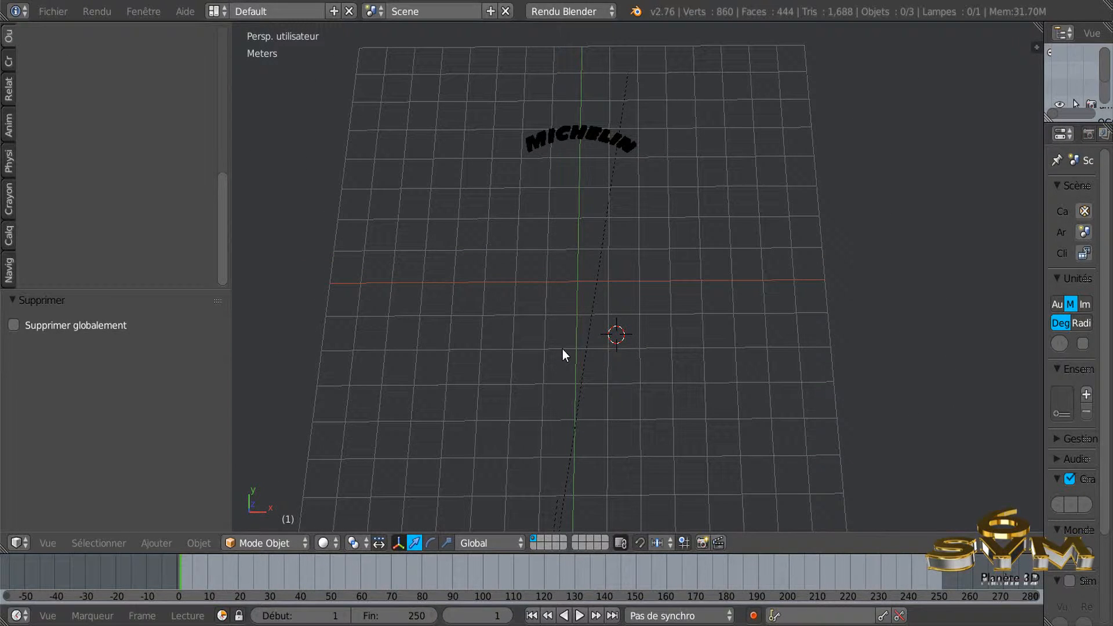
# Step: Look at the scene from above and snap the 3D cursor to the world centre, viewed close up
pyautogui.press('KP_7')
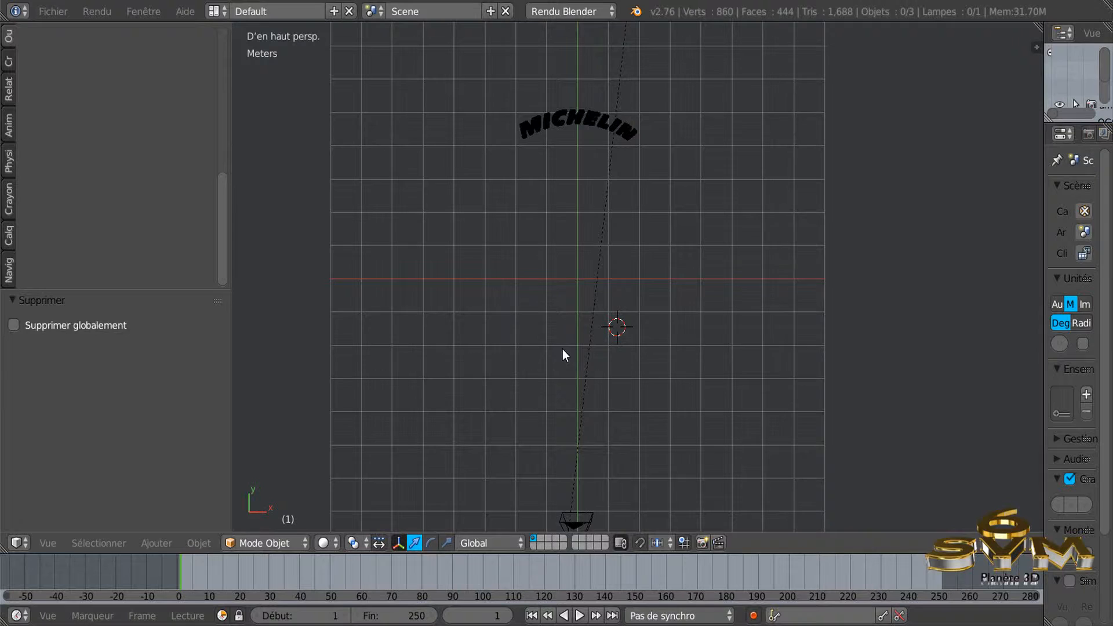
pyautogui.hotkey('shift', 's')
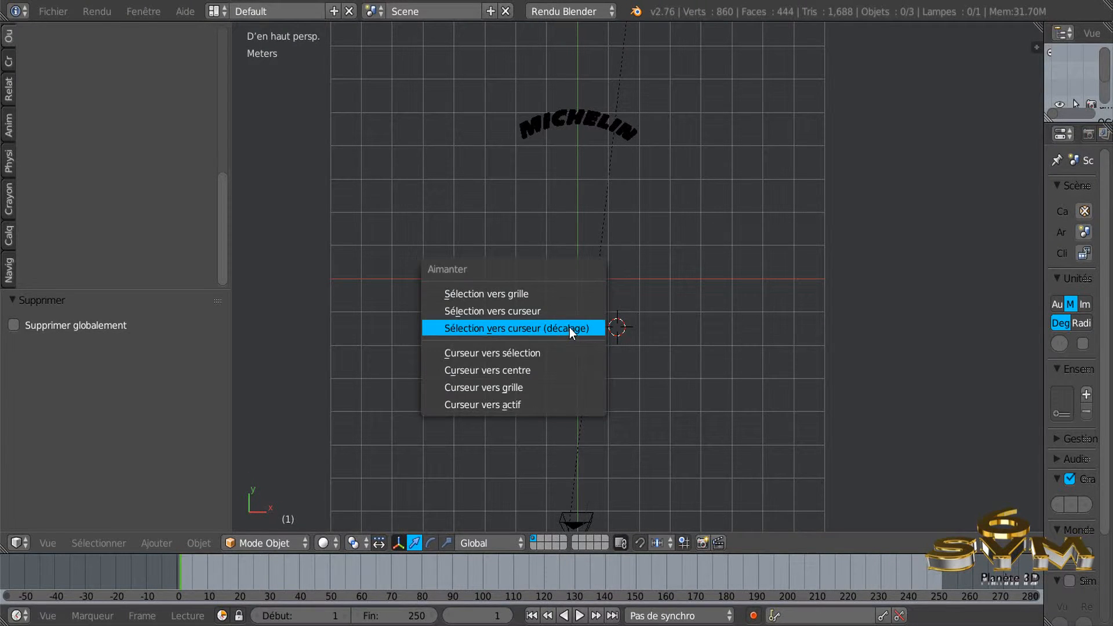
pyautogui.click(528, 366)
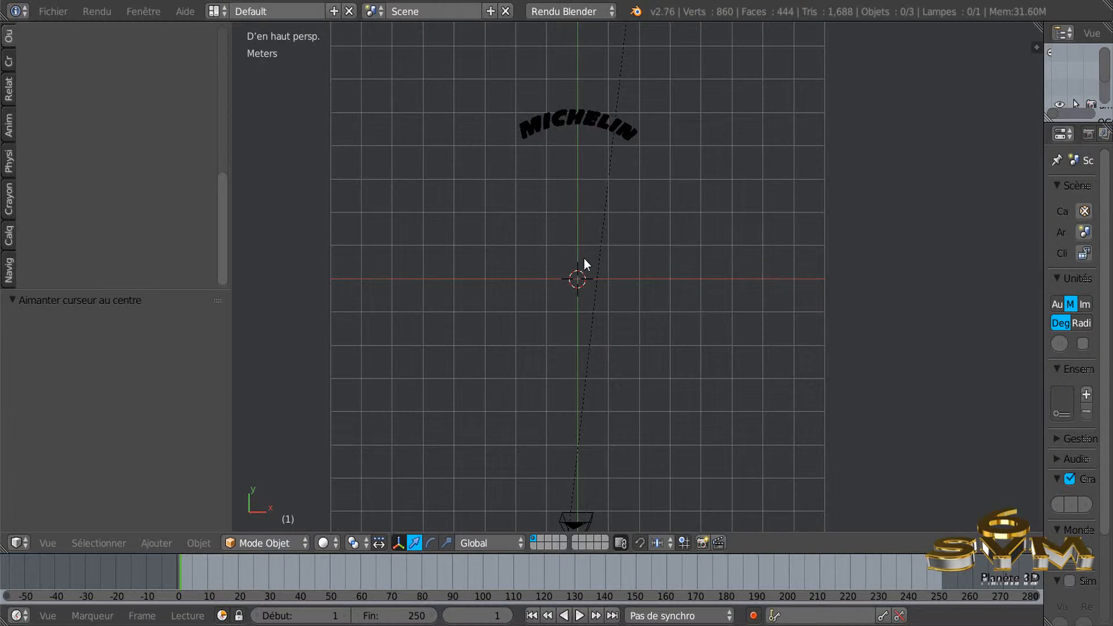
pyautogui.scroll(2, 584, 259)
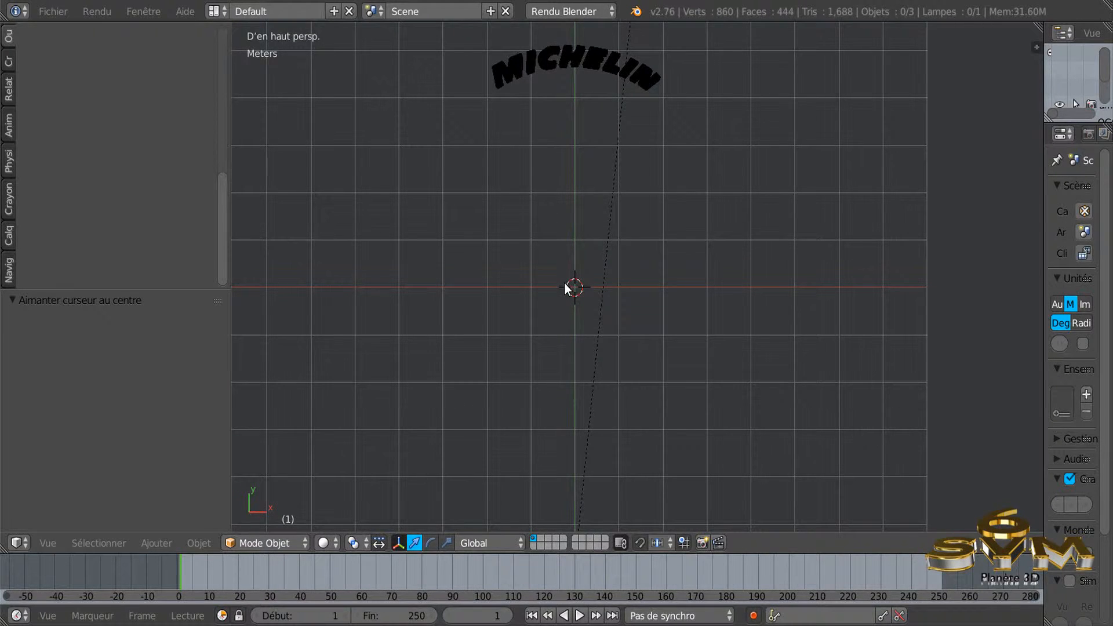
pyautogui.scroll(8, 565, 283)
pyautogui.scroll(4, 652, 349)
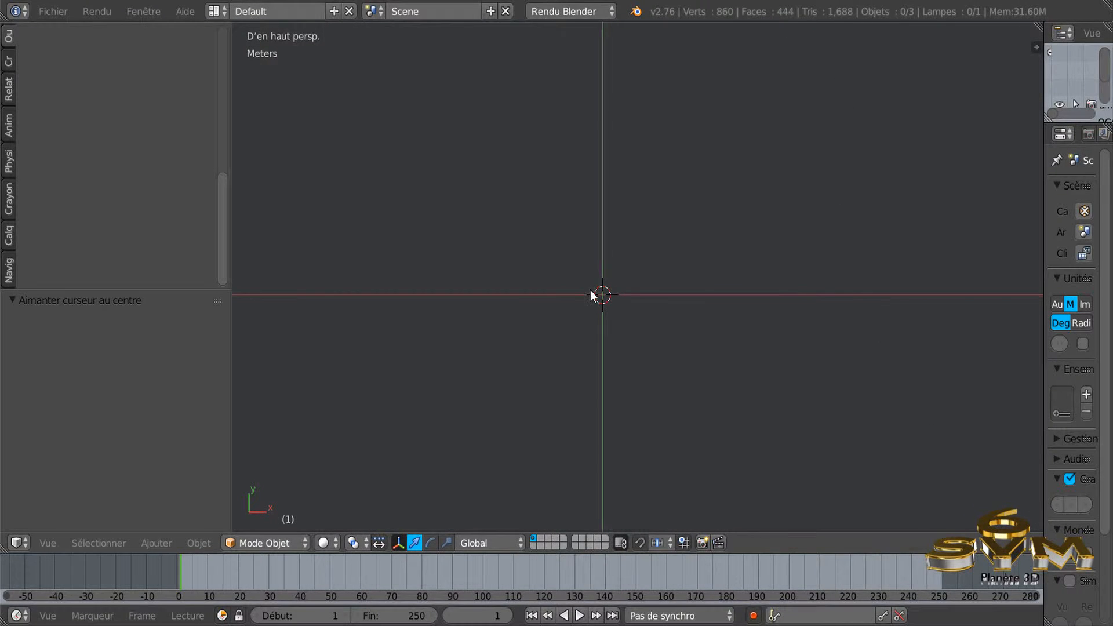
pyautogui.scroll(-1, 590, 291)
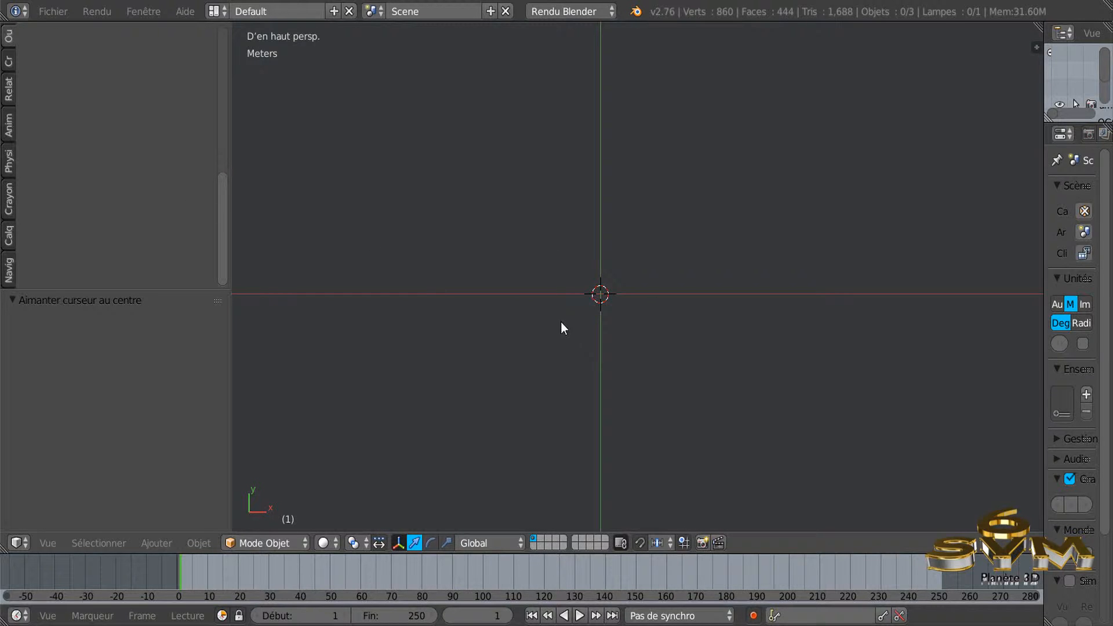
# Step: Import LOGO SVG.svg from the desktop as Scalable Vector Graphics and select the imported MICHELIN outline curve
pyautogui.click(51, 12)
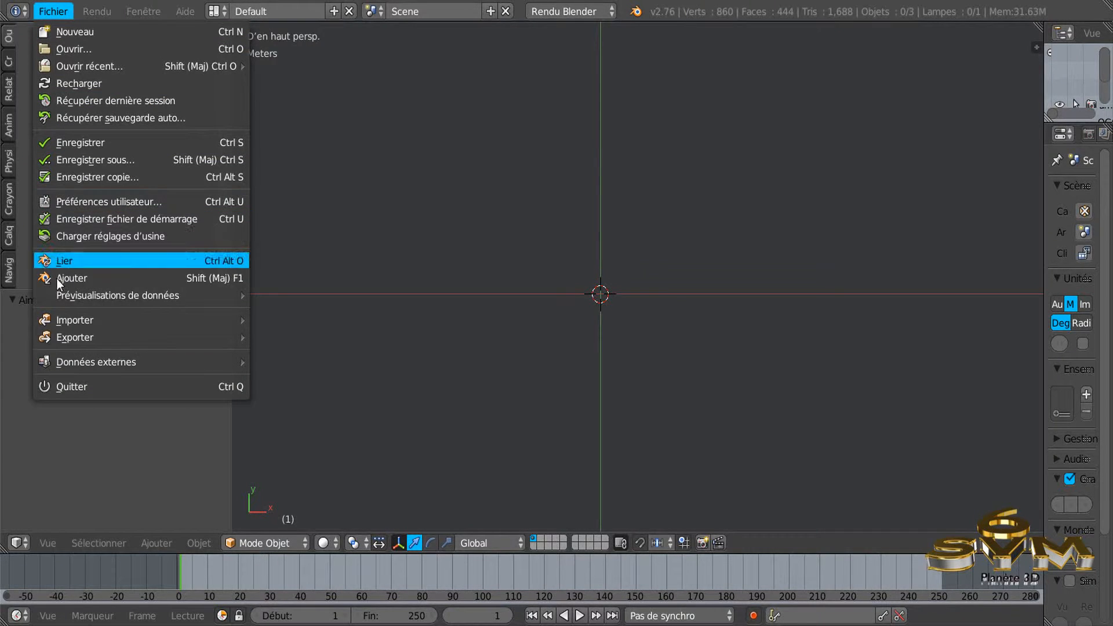
pyautogui.moveTo(68, 322)
pyautogui.click(315, 322)
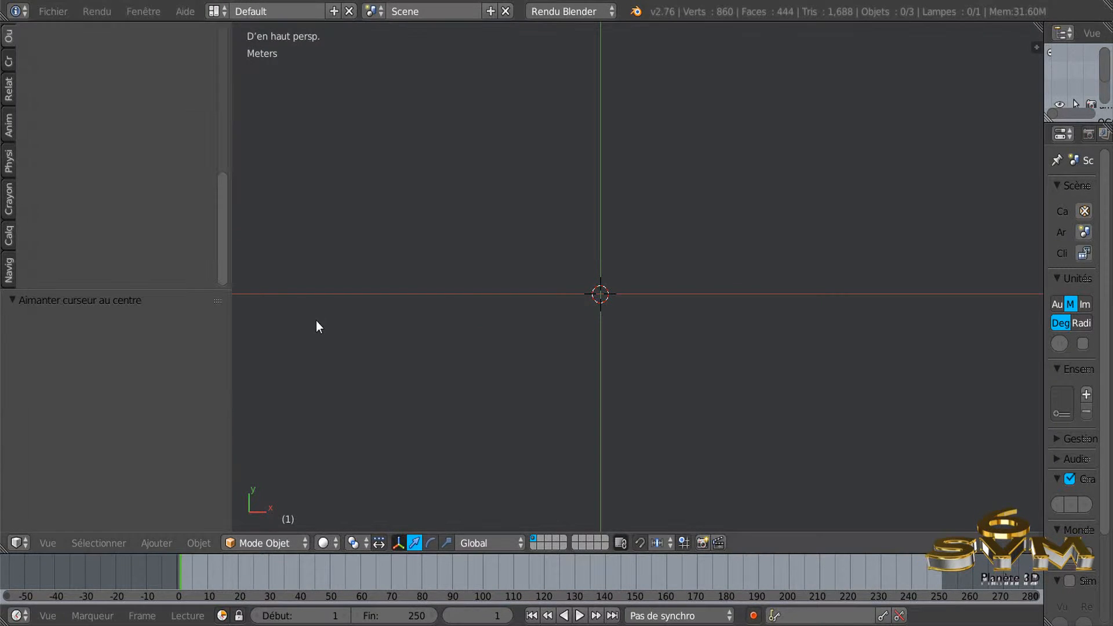
pyautogui.click(51, 12)
pyautogui.moveTo(113, 320)
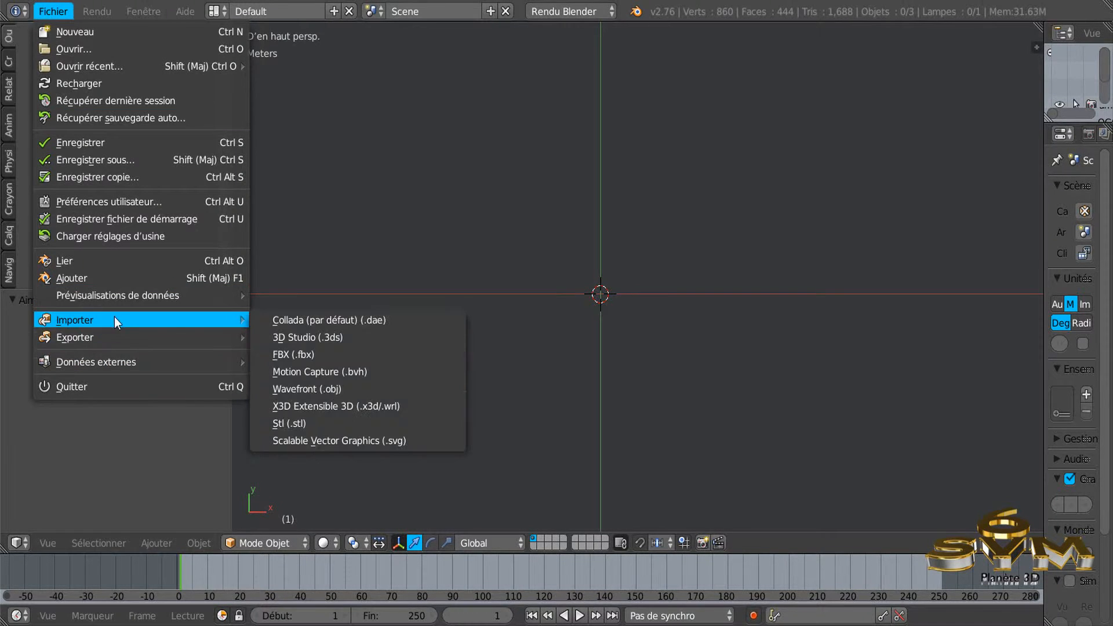
pyautogui.click(355, 440)
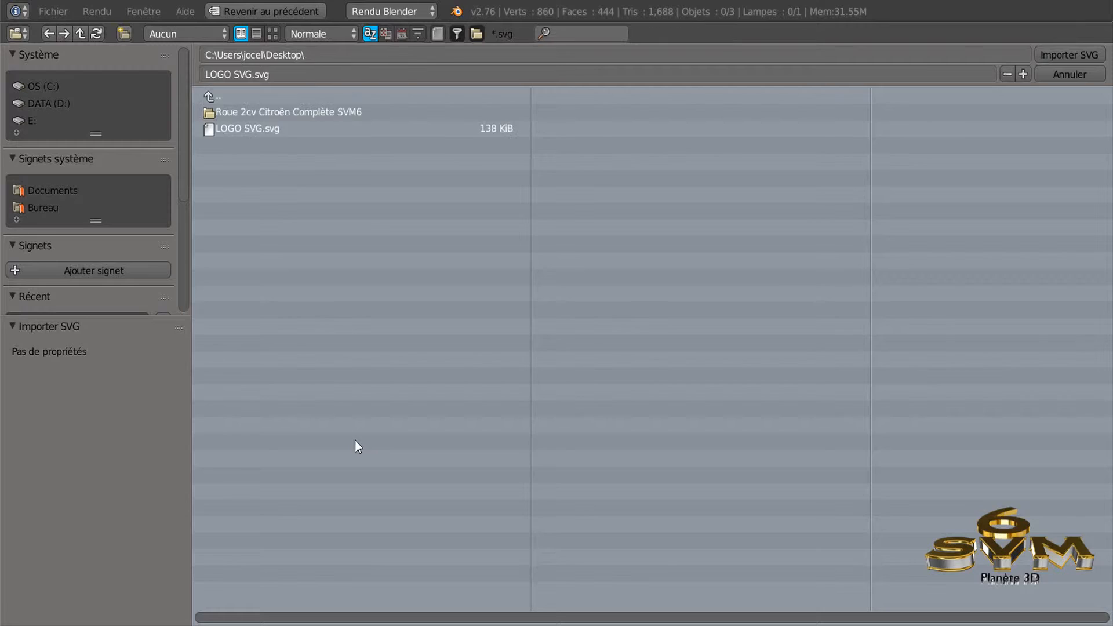
pyautogui.click(245, 130)
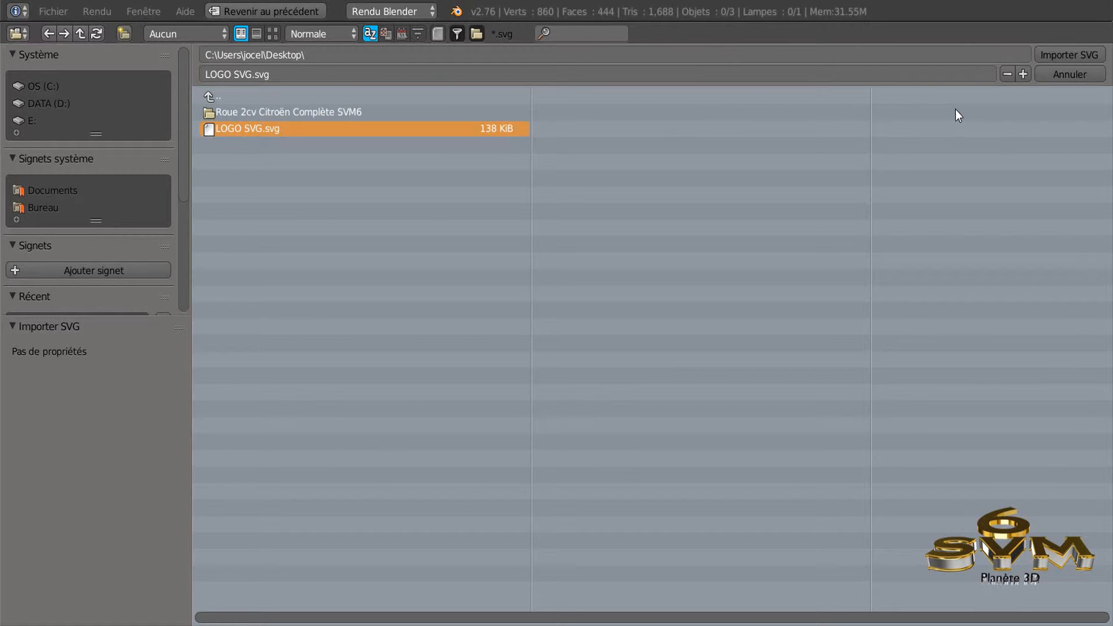
pyautogui.click(1053, 55)
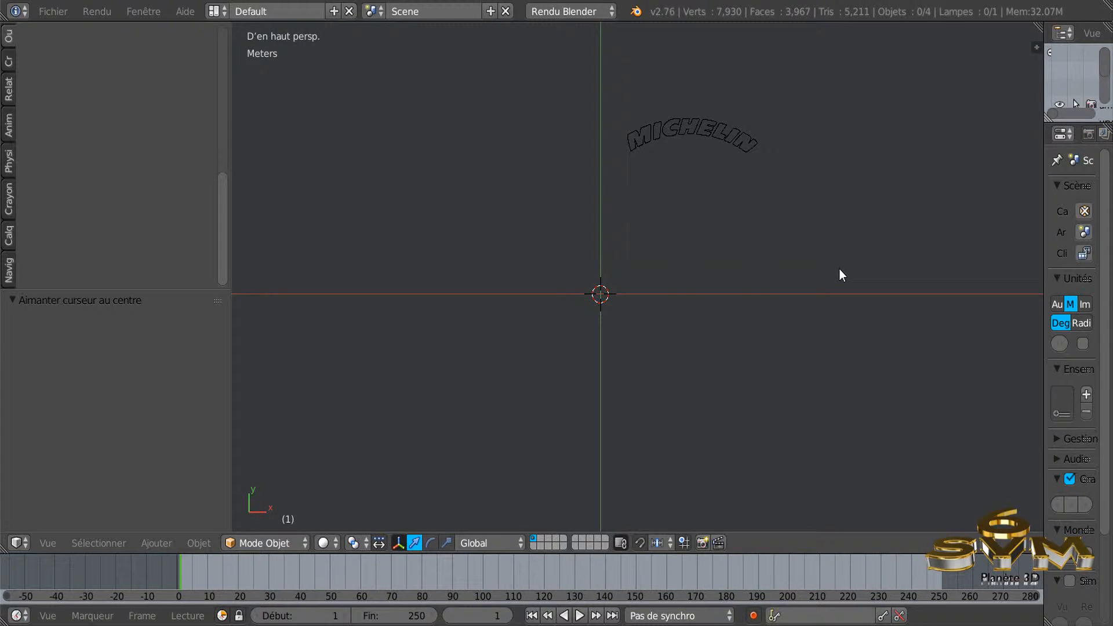
pyautogui.rightClick(719, 134)
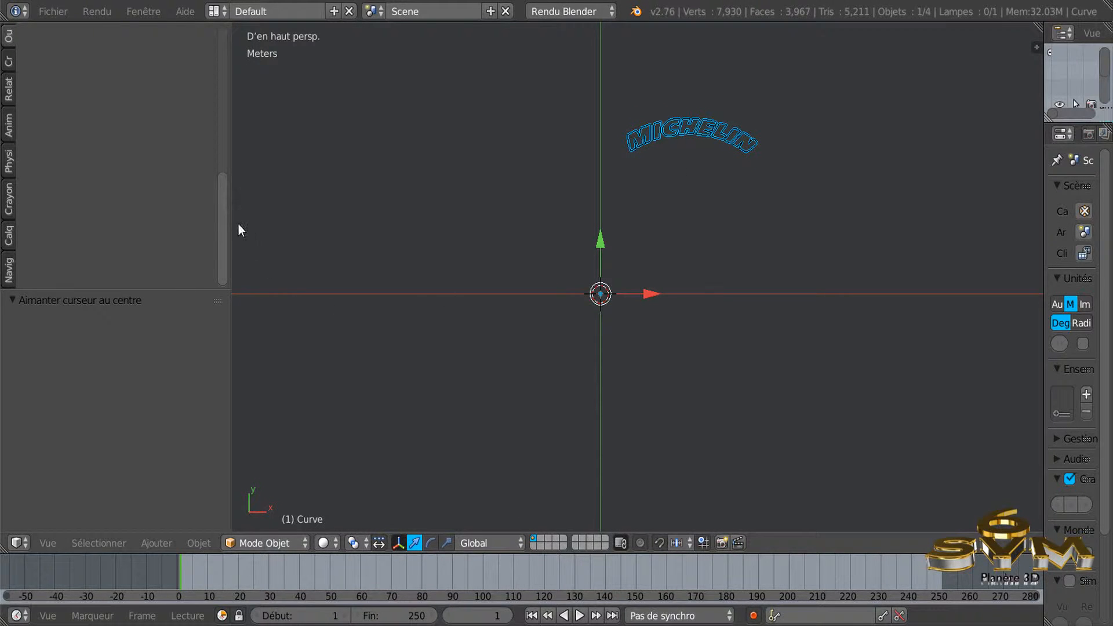
# Step: Set the MICHELIN curve's origin to its geometry and snap the curve to the 3D cursor with offset
pyautogui.moveTo(230, 218); pyautogui.dragTo(268, 218)
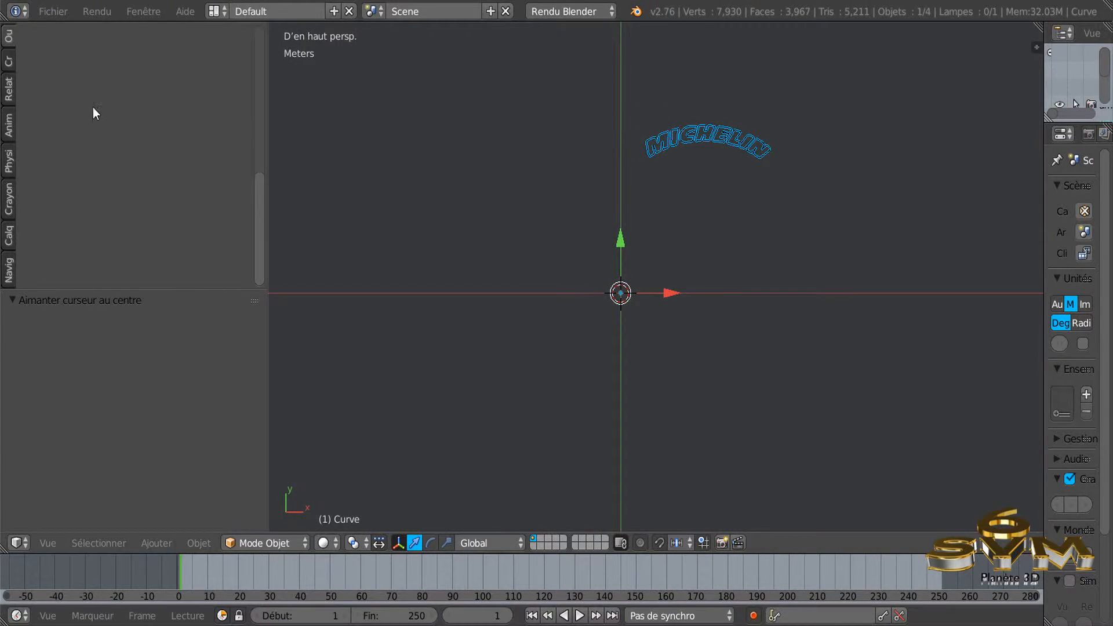
pyautogui.click(5, 36)
pyautogui.scroll(-3, 260, 199)
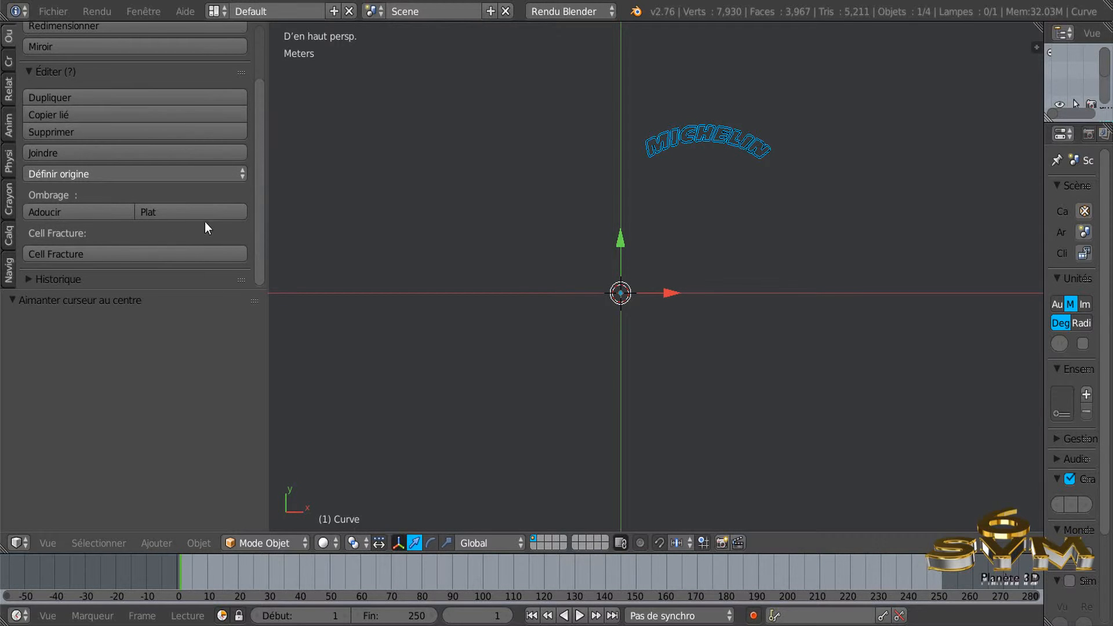
pyautogui.click(89, 175)
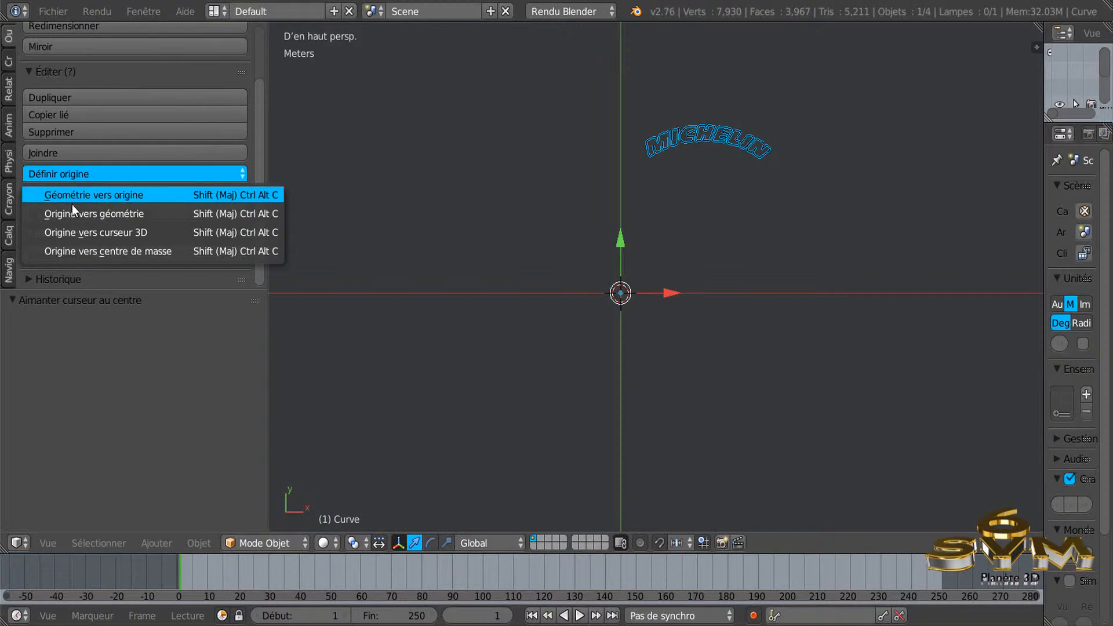
pyautogui.click(99, 214)
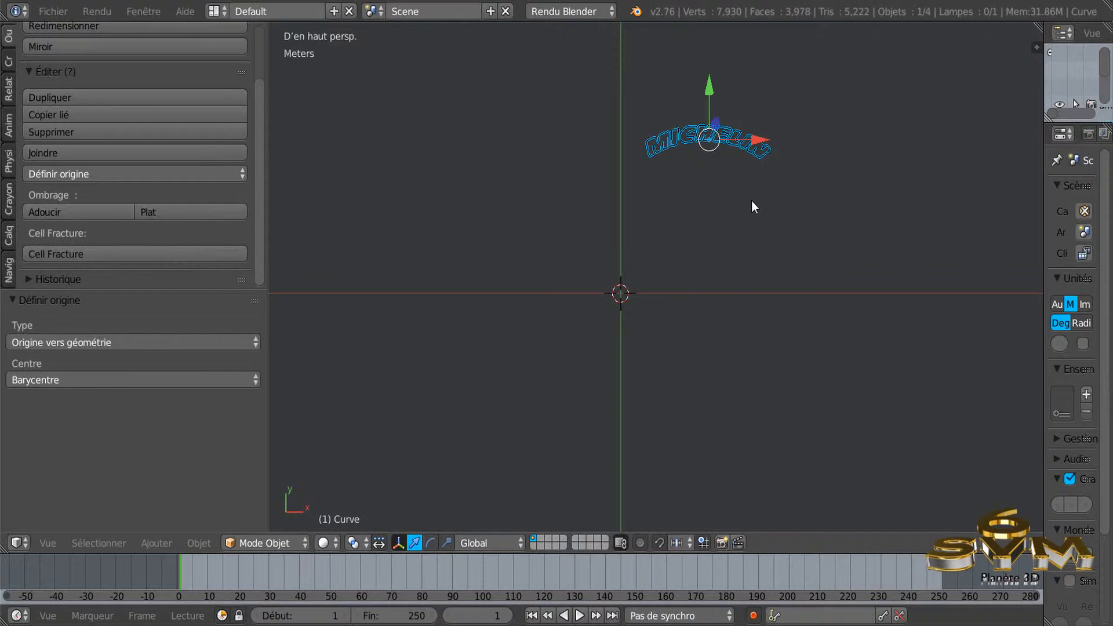
pyautogui.hotkey('shift', 's')
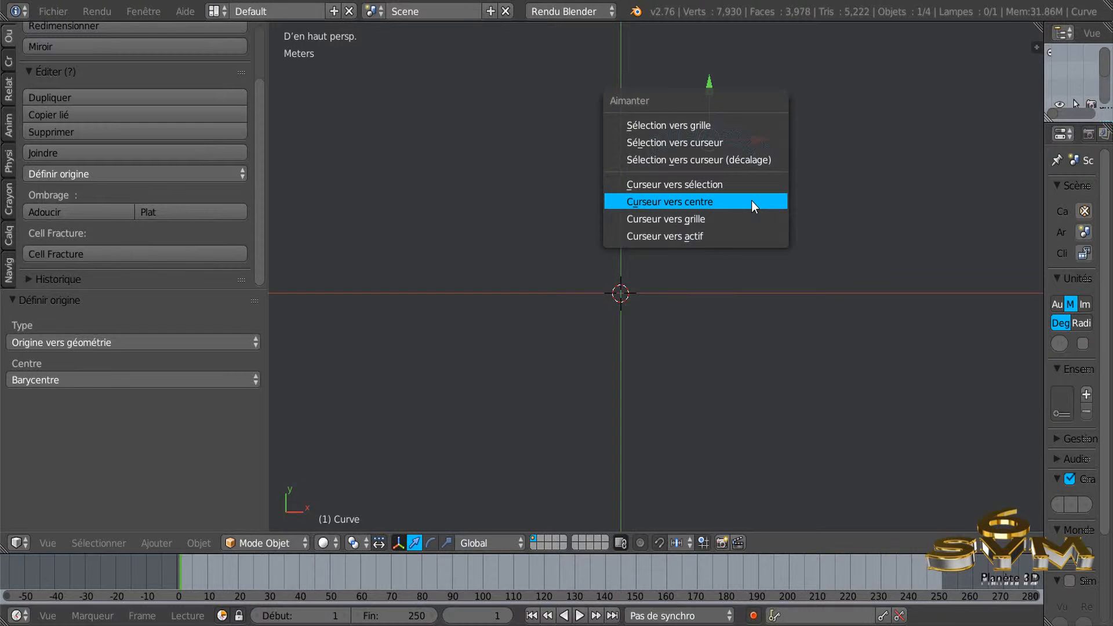
pyautogui.click(726, 159)
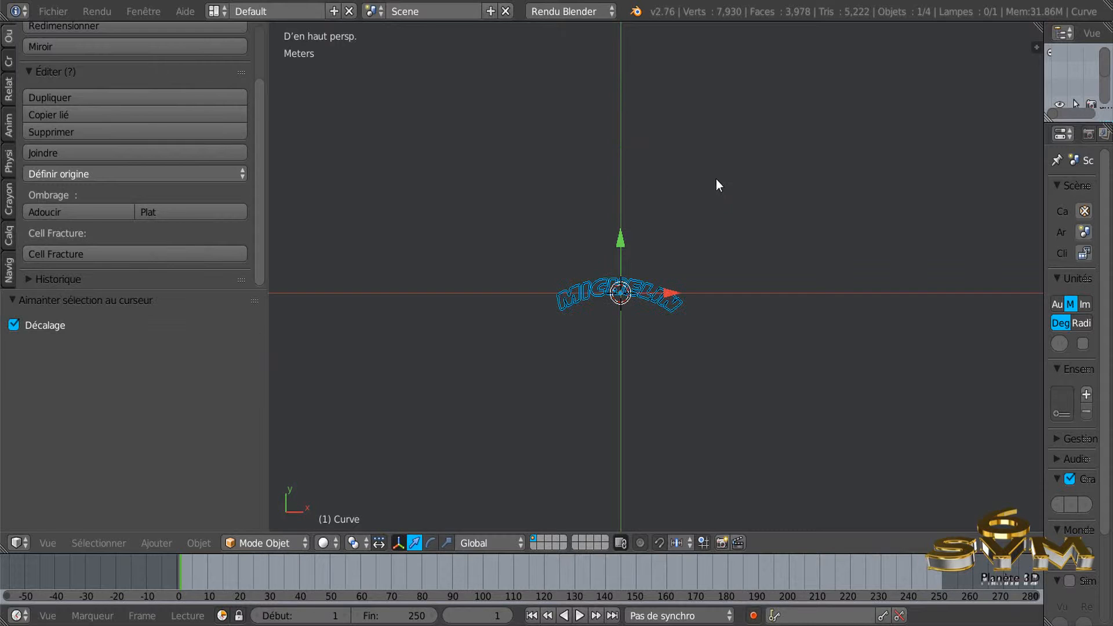
# Step: Enlarge the MICHELIN curve uniformly in three passes, by factors of about 5.303, 4.237 and 2.705
pyautogui.scroll(1, 621, 328)
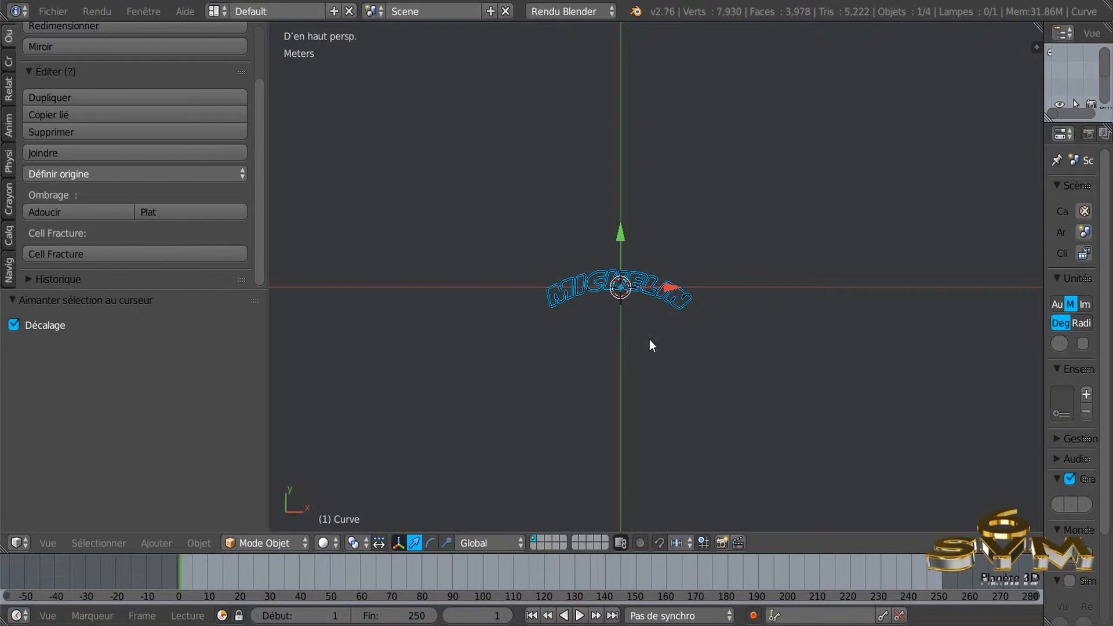
pyautogui.press('s')
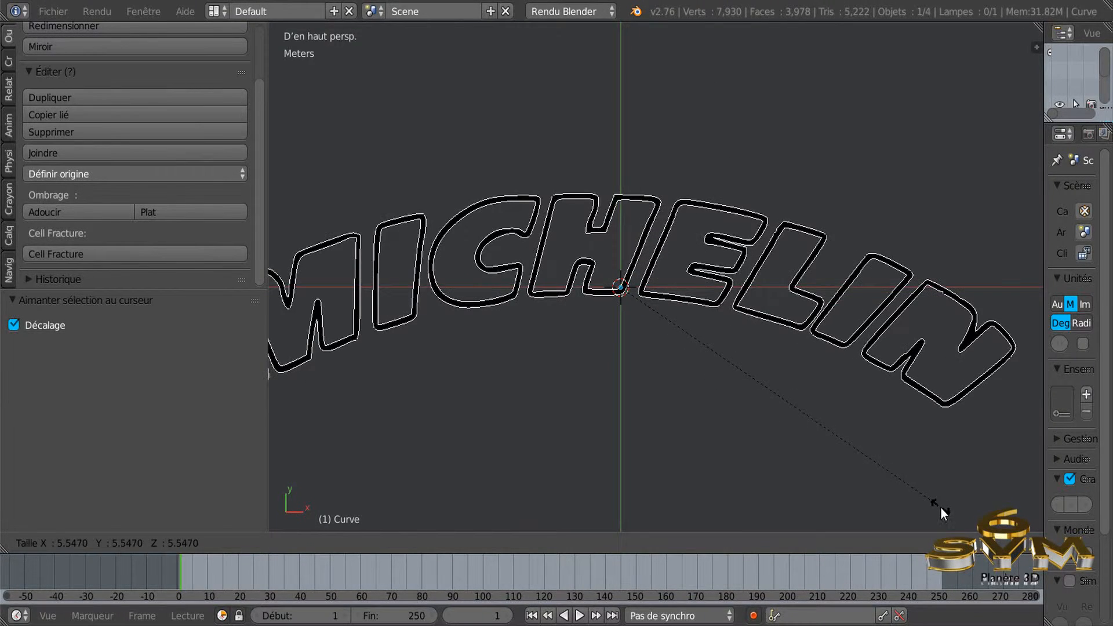
pyautogui.click(921, 507)
pyautogui.scroll(-4, 783, 414)
pyautogui.keyDown('shift'); pyautogui.moveTo(766, 395); pyautogui.dragTo(732, 371, button='middle'); pyautogui.keyUp('shift')
pyautogui.scroll(-4, 661, 302)
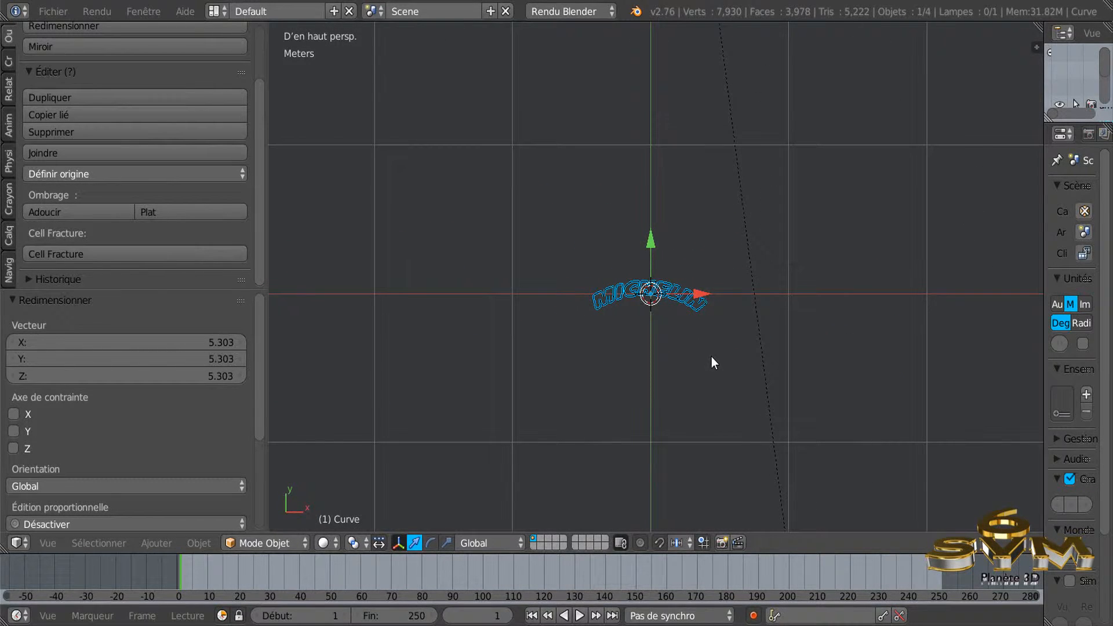
pyautogui.press('s')
pyautogui.click(967, 467)
pyautogui.scroll(-4, 893, 469)
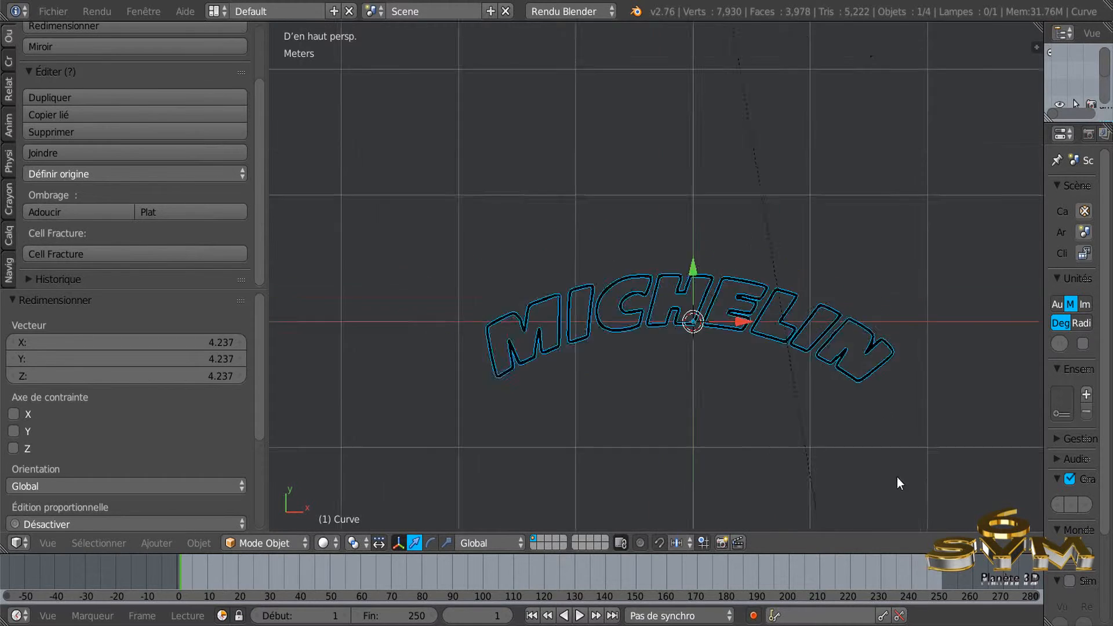
pyautogui.keyDown('shift'); pyautogui.moveTo(833, 429); pyautogui.dragTo(691, 343, button='middle'); pyautogui.keyUp('shift')
pyautogui.press('s')
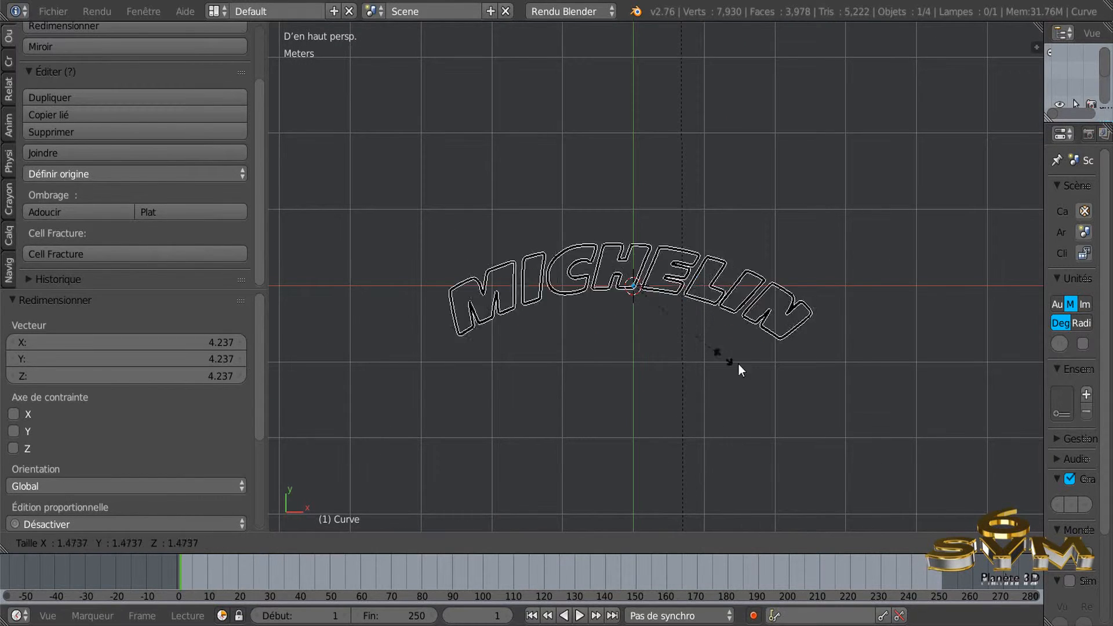
pyautogui.click(809, 389)
pyautogui.scroll(-6, 810, 389)
pyautogui.scroll(3, 811, 388)
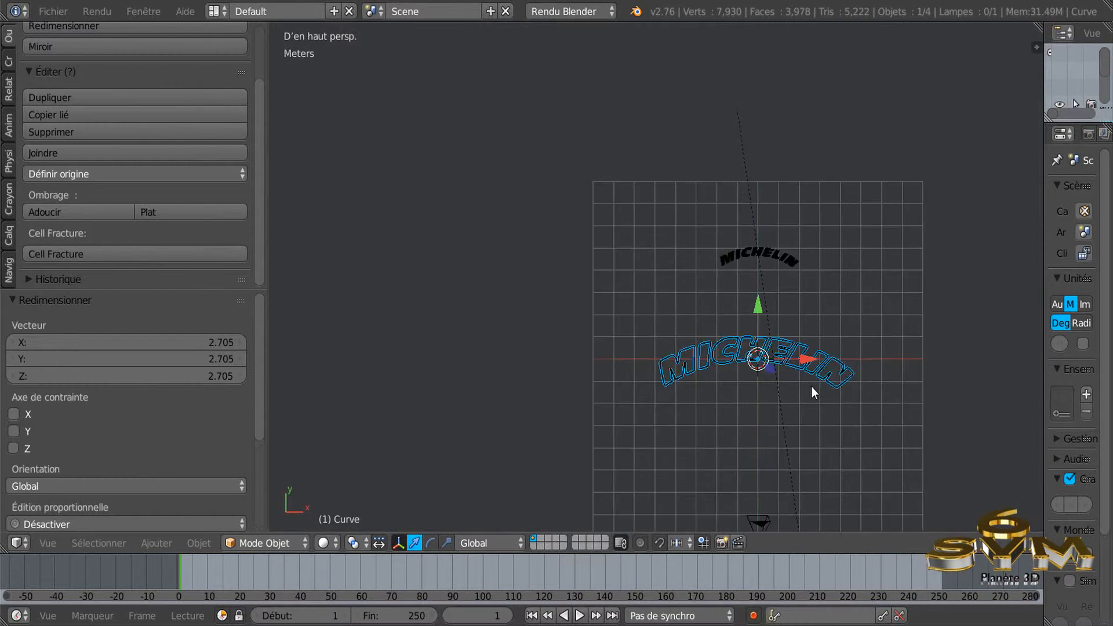
pyautogui.keyDown('shift'); pyautogui.moveTo(822, 397); pyautogui.dragTo(743, 364, button='middle'); pyautogui.keyUp('shift')
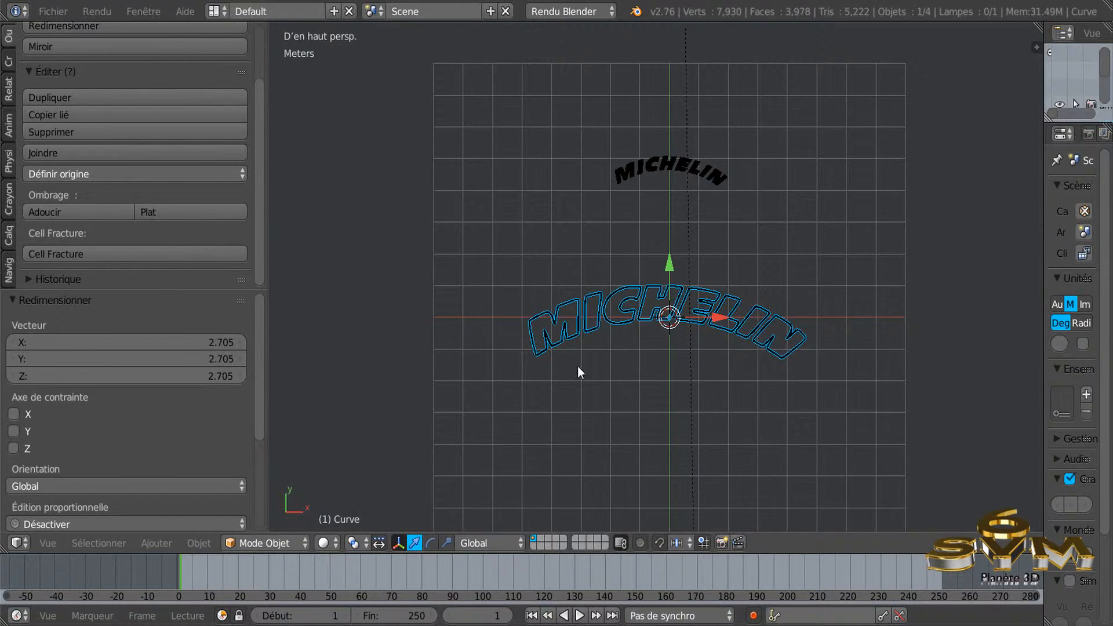
# Step: Try moving individual control points around the lower corner of the H's outline in Edit Mode
pyautogui.scroll(6, 684, 365)
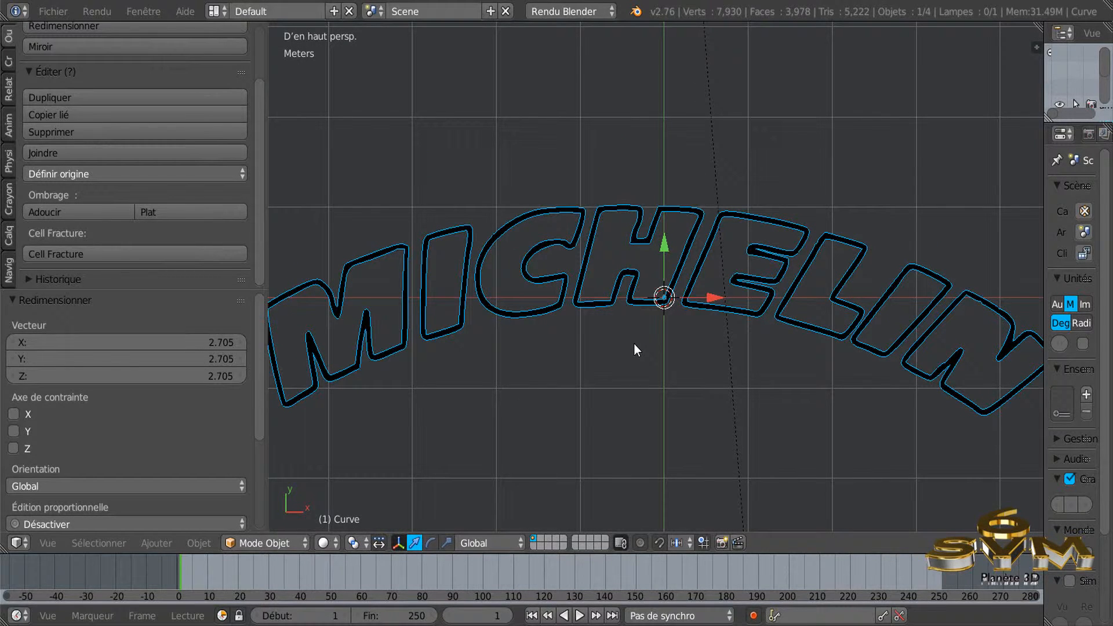
pyautogui.press('Tab')
pyautogui.scroll(5, 603, 331)
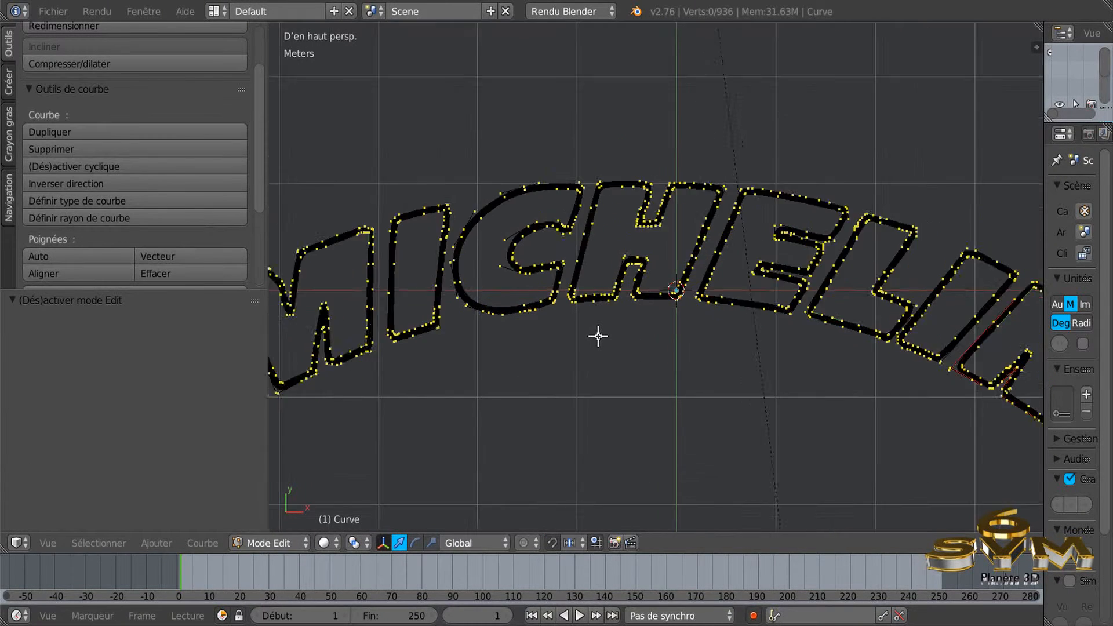
pyautogui.scroll(3, 655, 311)
pyautogui.keyDown('shift'); pyautogui.moveTo(701, 340); pyautogui.dragTo(652, 407, button='middle'); pyautogui.keyUp('shift')
pyautogui.scroll(3, 737, 366)
pyautogui.rightClick(786, 263)
pyautogui.moveTo(805, 279)
pyautogui.mouseDown(button='right')
pyautogui.moveTo(810, 301)
pyautogui.moveTo(767, 315)
pyautogui.mouseUp(button='right')
pyautogui.rightClick(770, 314)
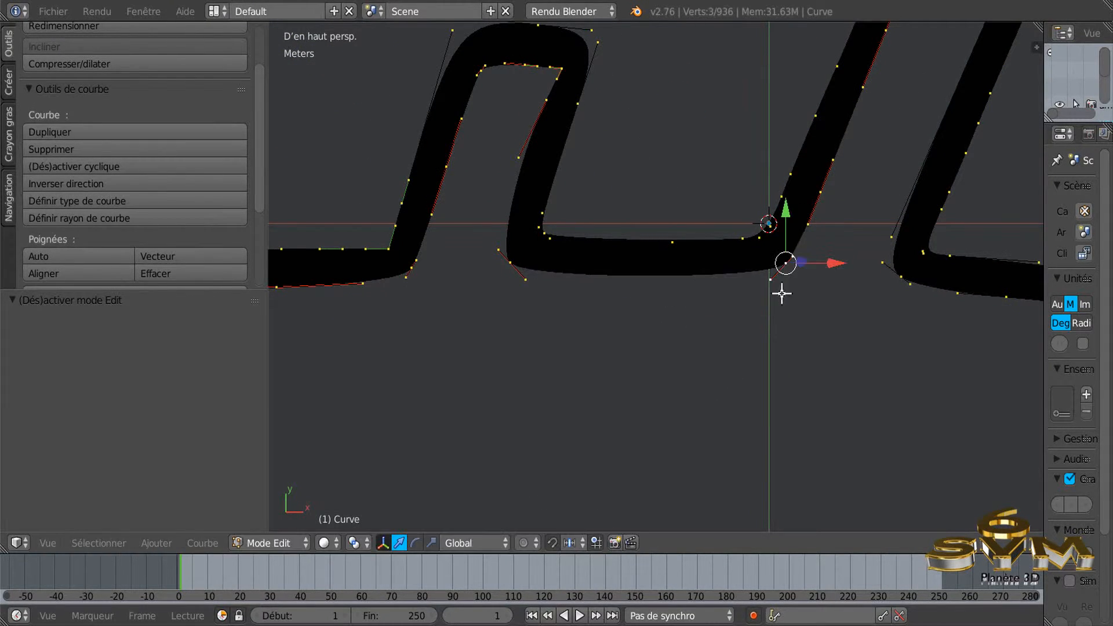
pyautogui.press('g')
pyautogui.rightClick(823, 301)
pyautogui.moveTo(820, 192); pyautogui.dragTo(875, 182, button='right')
pyautogui.rightClick(867, 218)
pyautogui.moveTo(809, 224); pyautogui.dragTo(874, 214, button='right')
pyautogui.rightClick(874, 213)
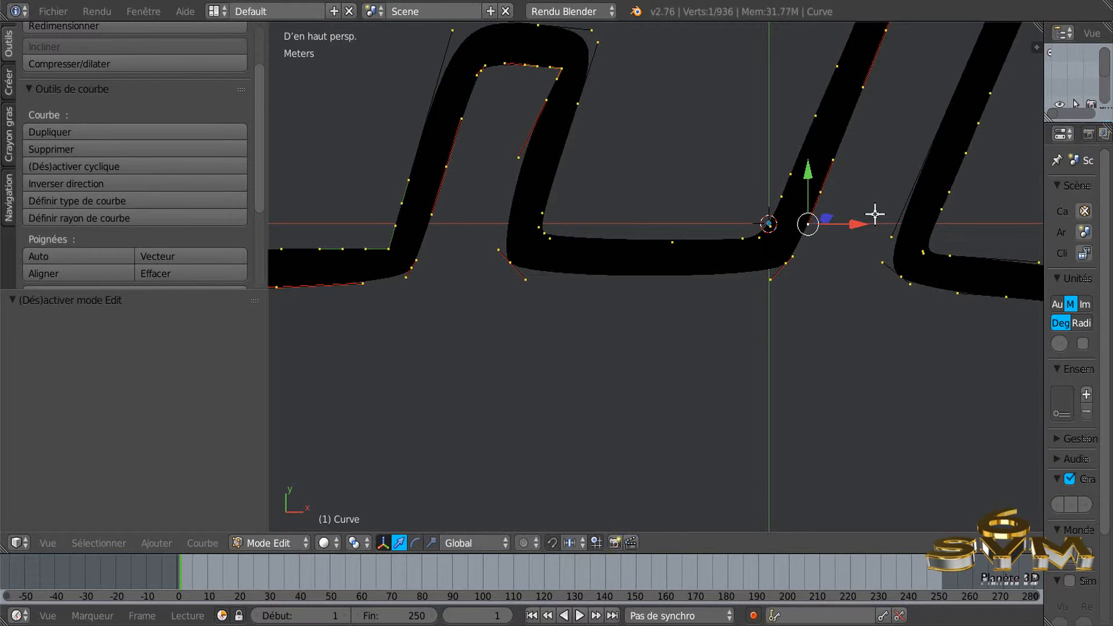
pyautogui.scroll(-8, 822, 302)
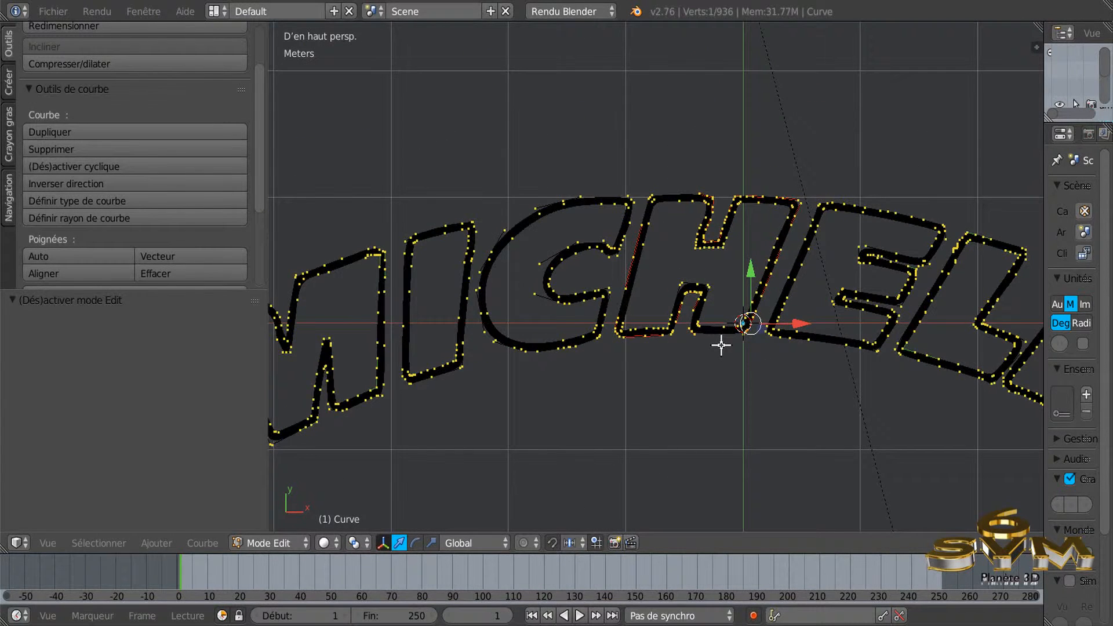
pyautogui.keyDown('shift'); pyautogui.moveTo(661, 384); pyautogui.dragTo(636, 276, button='middle'); pyautogui.keyUp('shift')
pyautogui.scroll(-1, 652, 321)
pyautogui.press('Tab')
# Step: Convert the MICHELIN curve to a mesh and enter Edit Mode on it
pyautogui.scroll(-2, 629, 300)
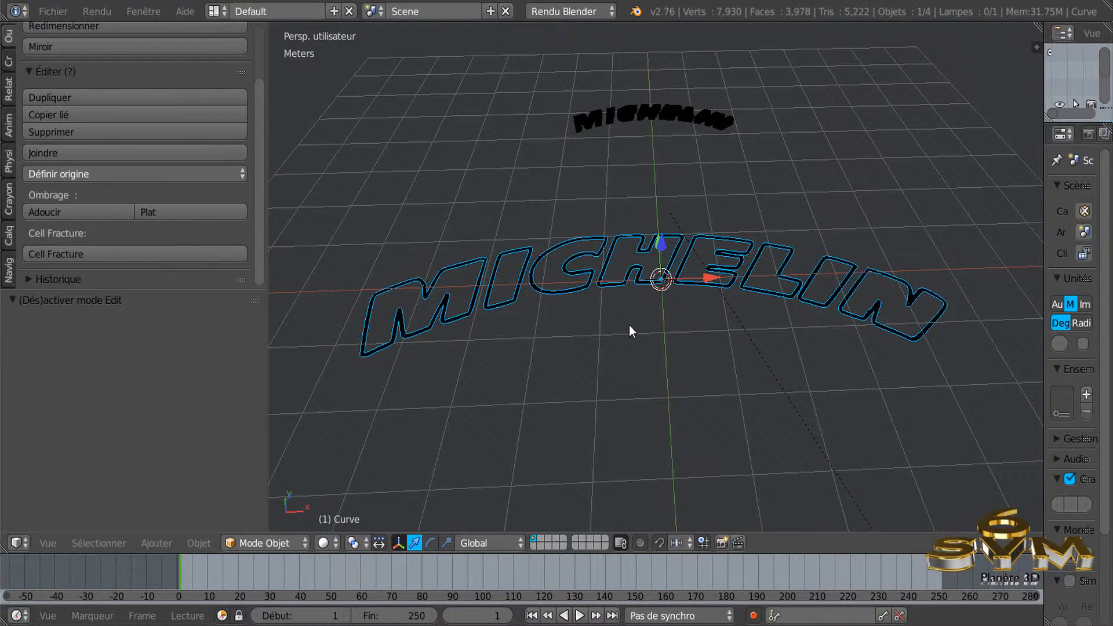
pyautogui.hotkey('alt', 'c')
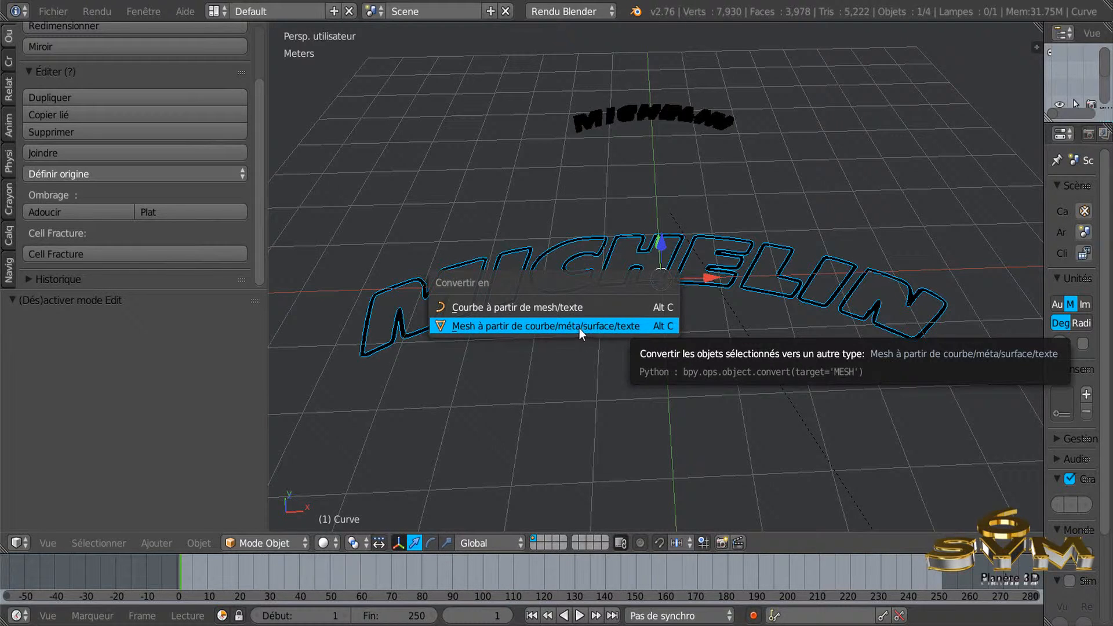
pyautogui.click(527, 323)
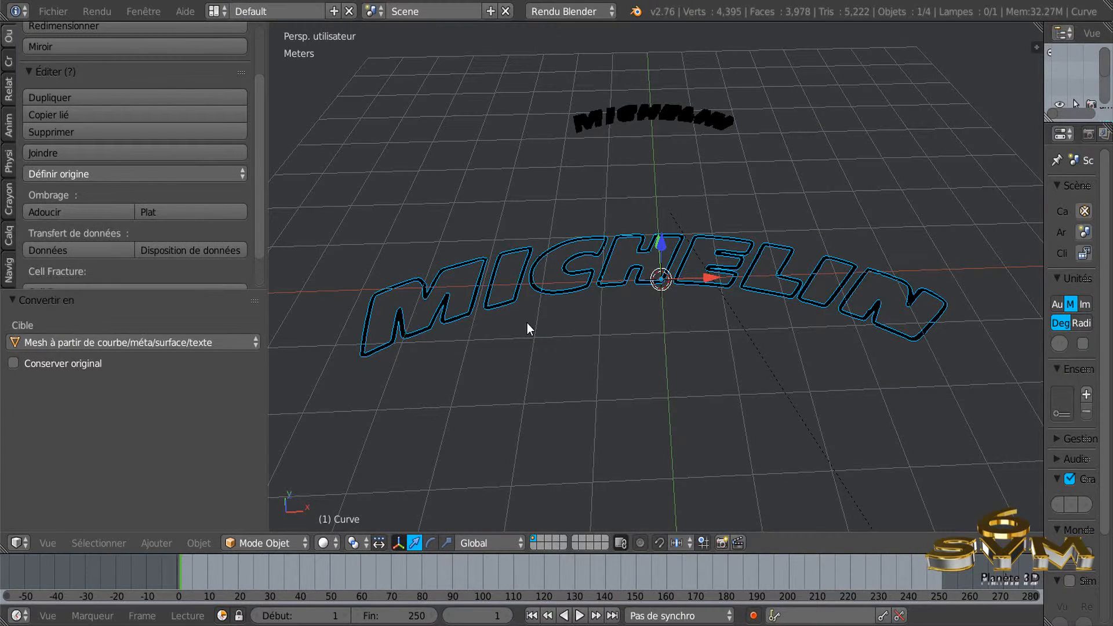
pyautogui.press('Tab')
# Step: Select all vertices of the MICHELIN mesh and remove the duplicate ones
pyautogui.scroll(2, 580, 311)
pyautogui.scroll(-2, 580, 310)
pyautogui.scroll(1, 579, 336)
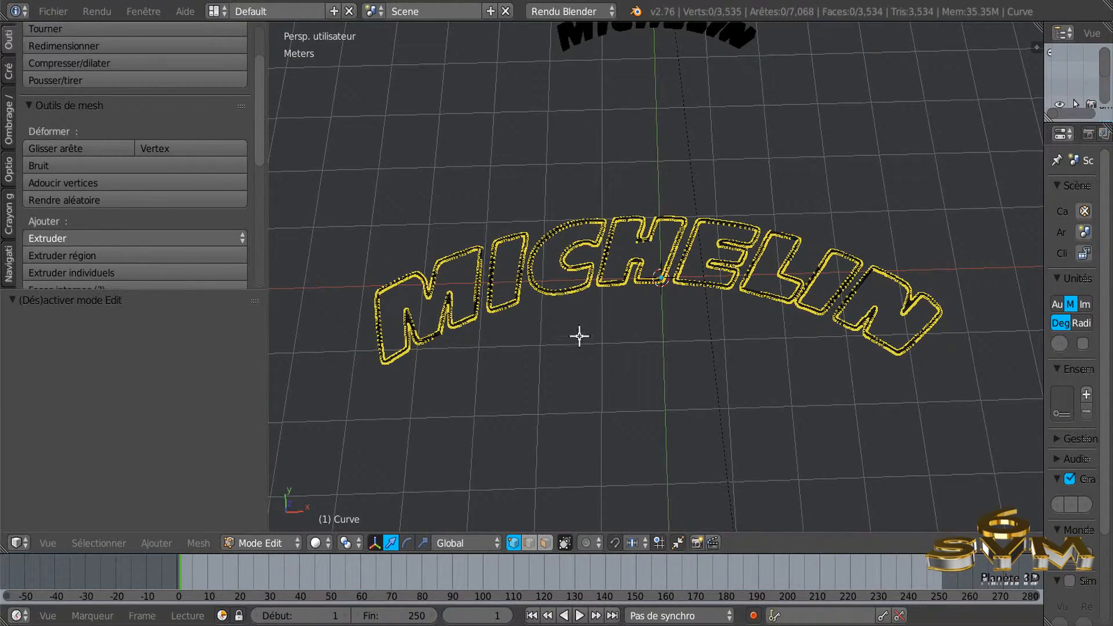
pyautogui.scroll(4, 579, 305)
pyautogui.scroll(-4, 583, 304)
pyautogui.scroll(-2, 591, 330)
pyautogui.scroll(-1, 599, 323)
pyautogui.keyDown('shift'); pyautogui.moveTo(646, 380); pyautogui.dragTo(631, 318, button='middle'); pyautogui.keyUp('shift')
pyautogui.press('a')
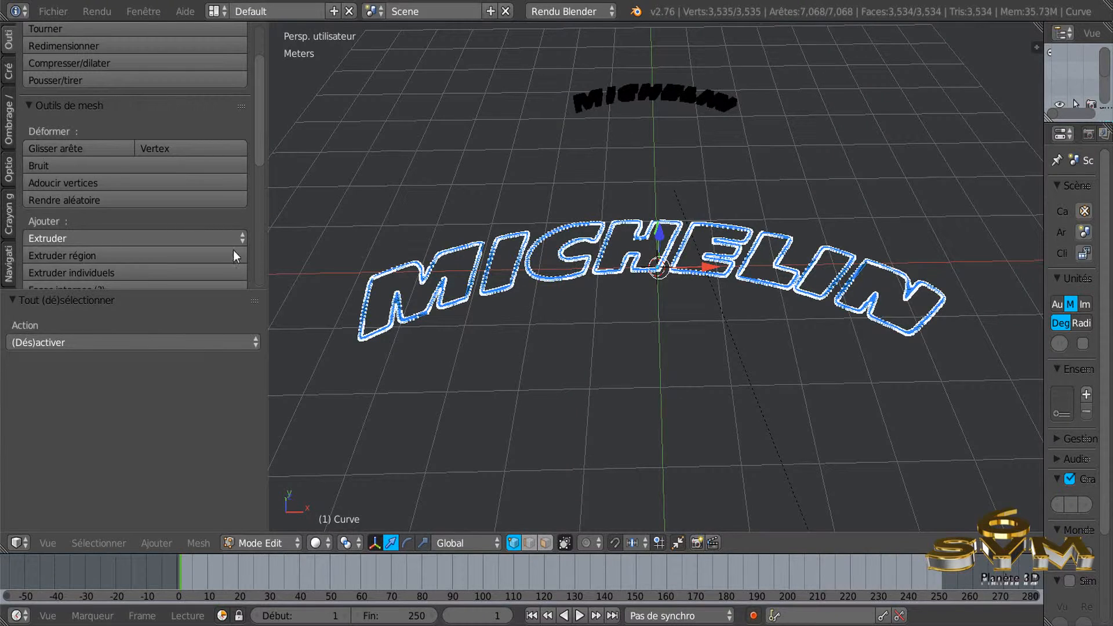
pyautogui.click(9, 35)
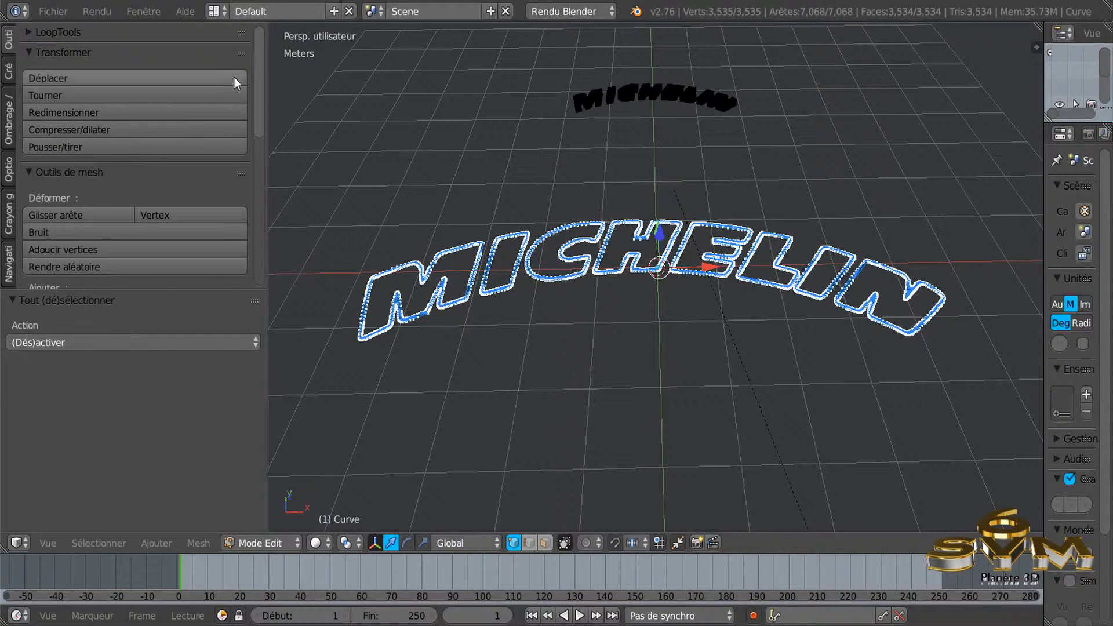
pyautogui.moveTo(259, 109); pyautogui.dragTo(261, 207)
pyautogui.moveTo(261, 207); pyautogui.dragTo(264, 239)
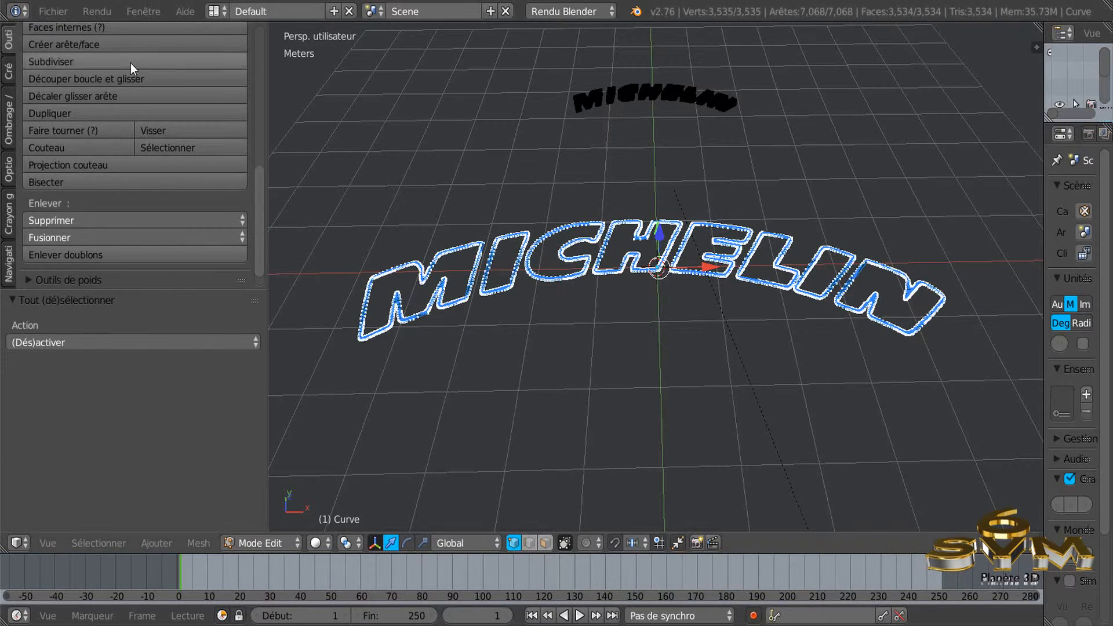
pyautogui.click(72, 253)
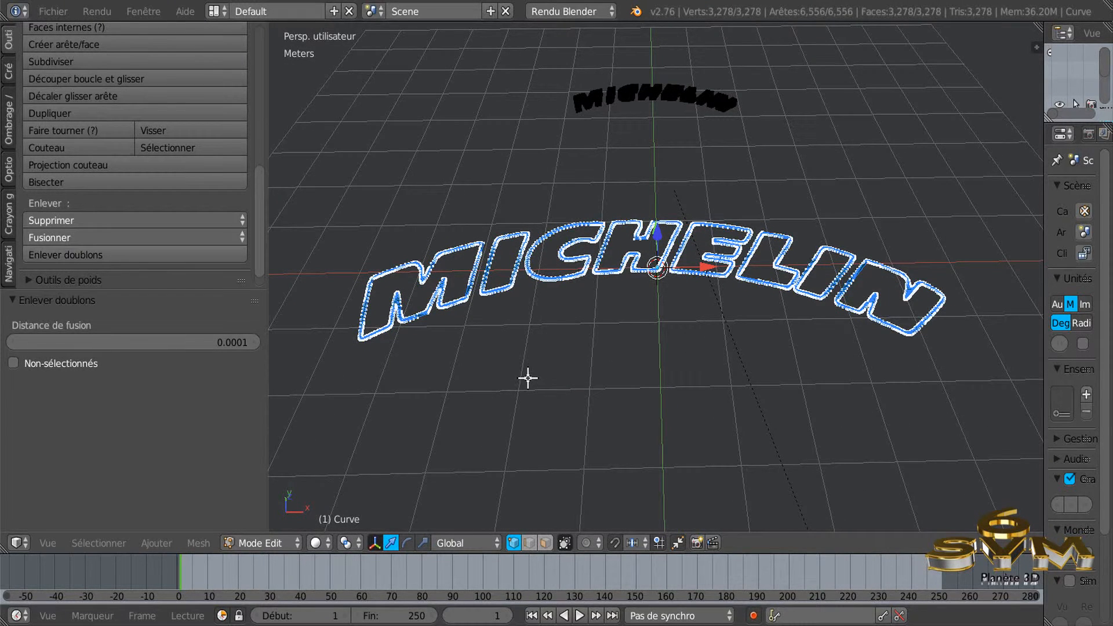
# Step: Simplify the whole MICHELIN mesh with a limited dissolve at a maximum angle of 5°
pyautogui.press('x')
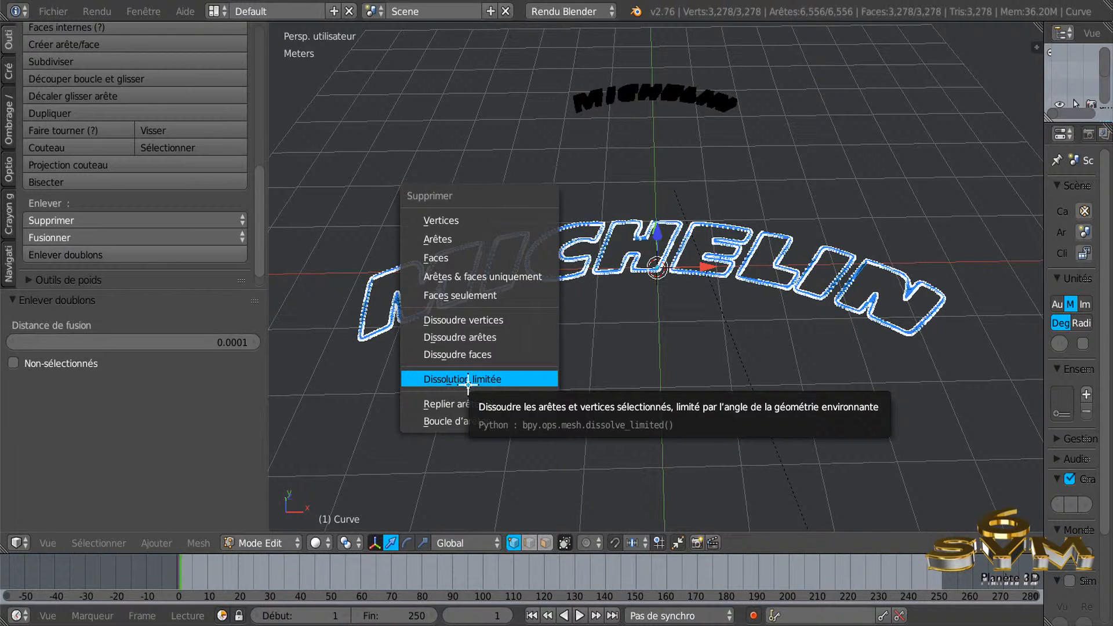
pyautogui.click(468, 381)
pyautogui.scroll(3, 587, 315)
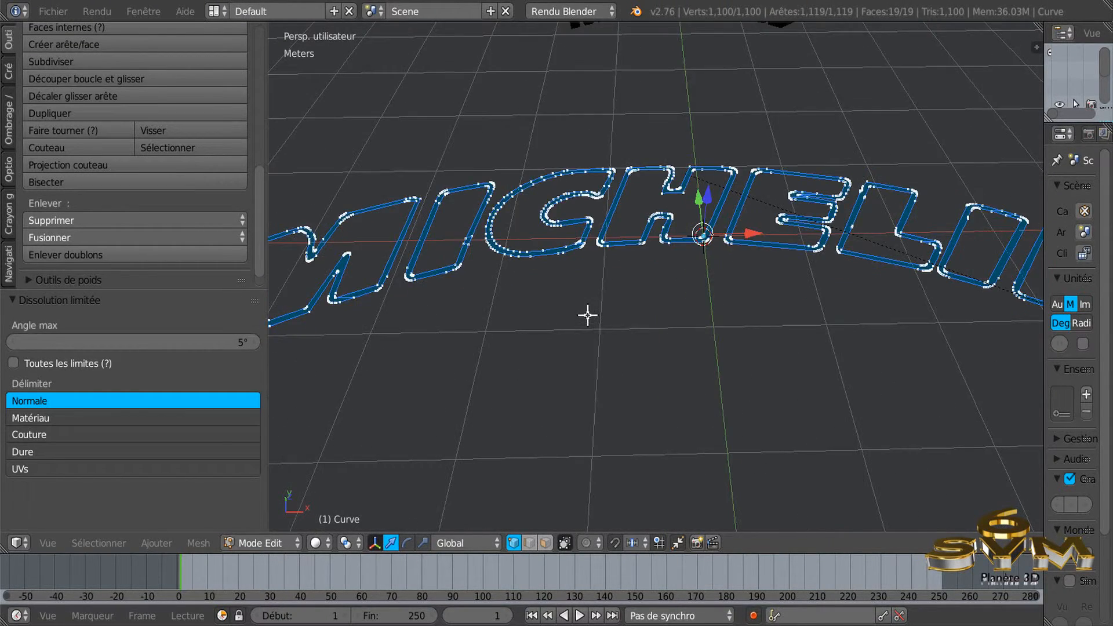
# Step: Check the E's outline by selecting its face in face selection mode, and return to vertex selection
pyautogui.moveTo(587, 314); pyautogui.dragTo(646, 323, button='middle')
pyautogui.scroll(4, 765, 327)
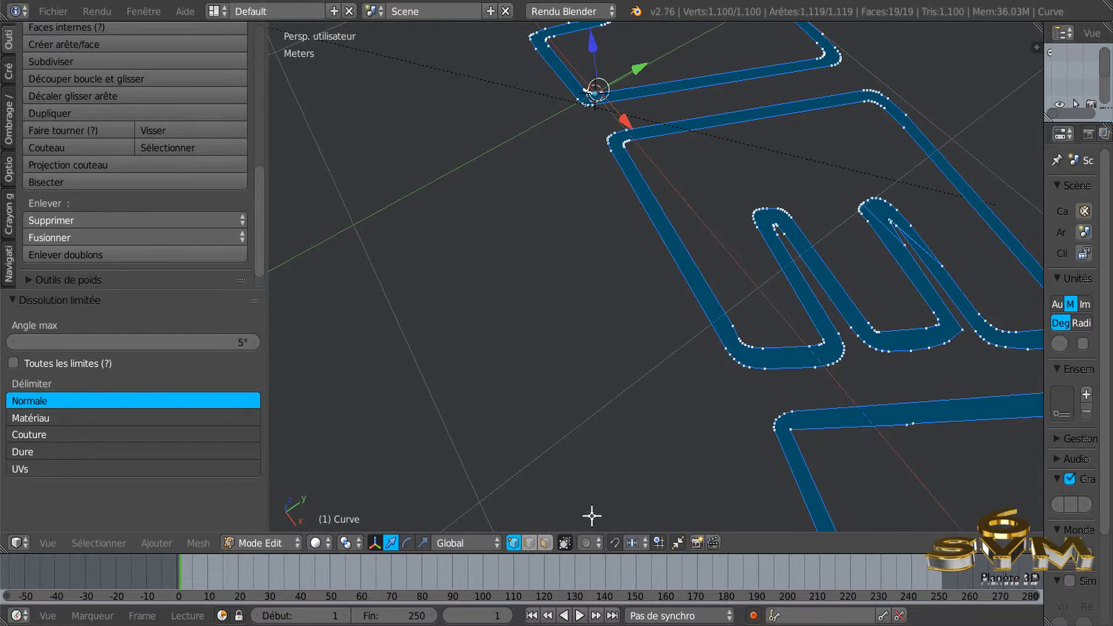
pyautogui.click(544, 543)
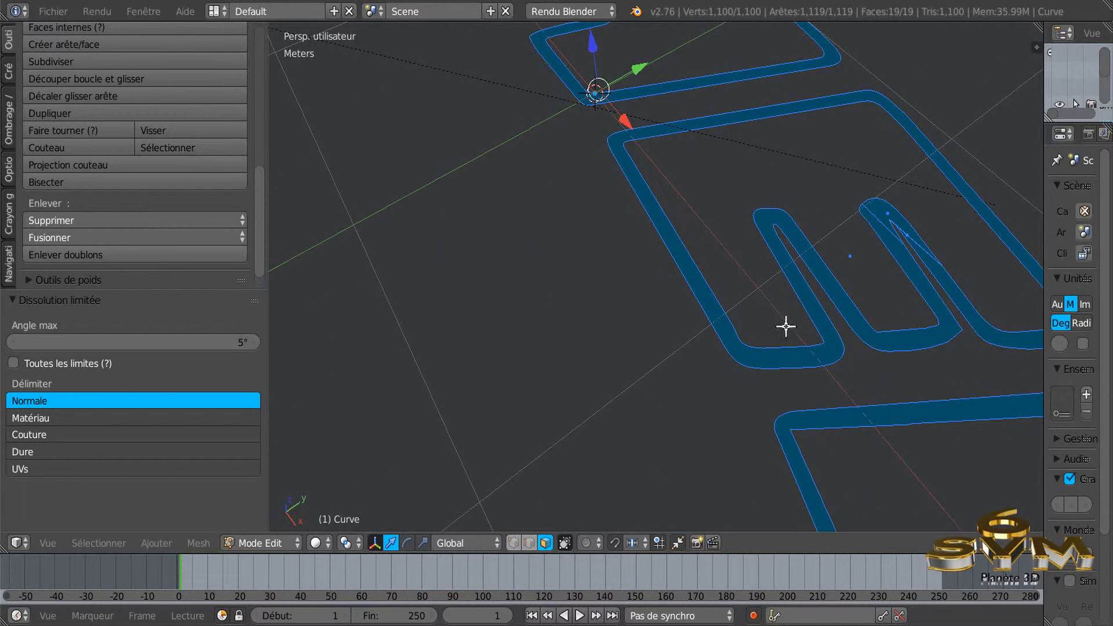
pyautogui.rightClick(799, 281)
pyautogui.scroll(-3, 725, 313)
pyautogui.moveTo(666, 333); pyautogui.dragTo(773, 333, button='middle')
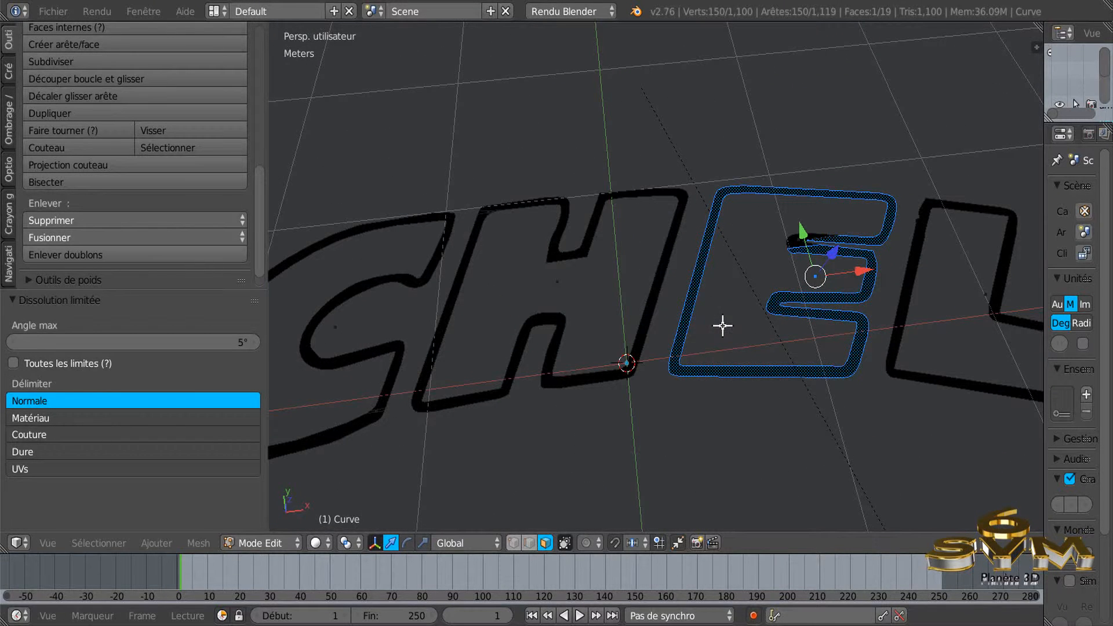
pyautogui.click(515, 542)
# Step: Try to dissolve the four closely spaced vertices in the middle of the first I's right-hand stroke
pyautogui.scroll(-2, 612, 458)
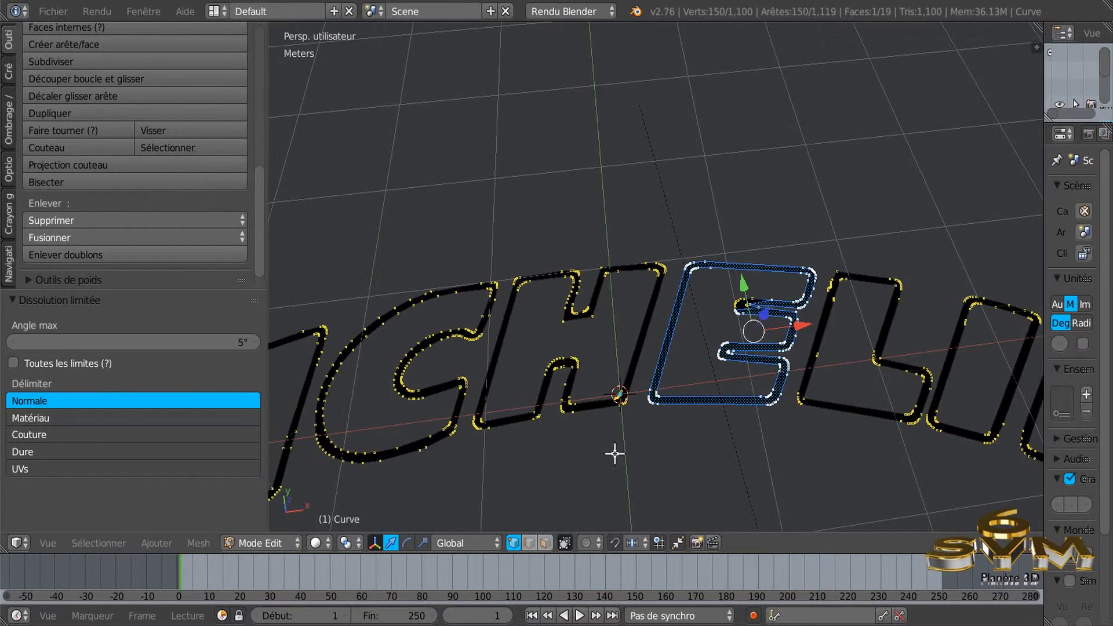
pyautogui.moveTo(636, 444); pyautogui.dragTo(631, 300, button='middle')
pyautogui.scroll(4, 631, 300)
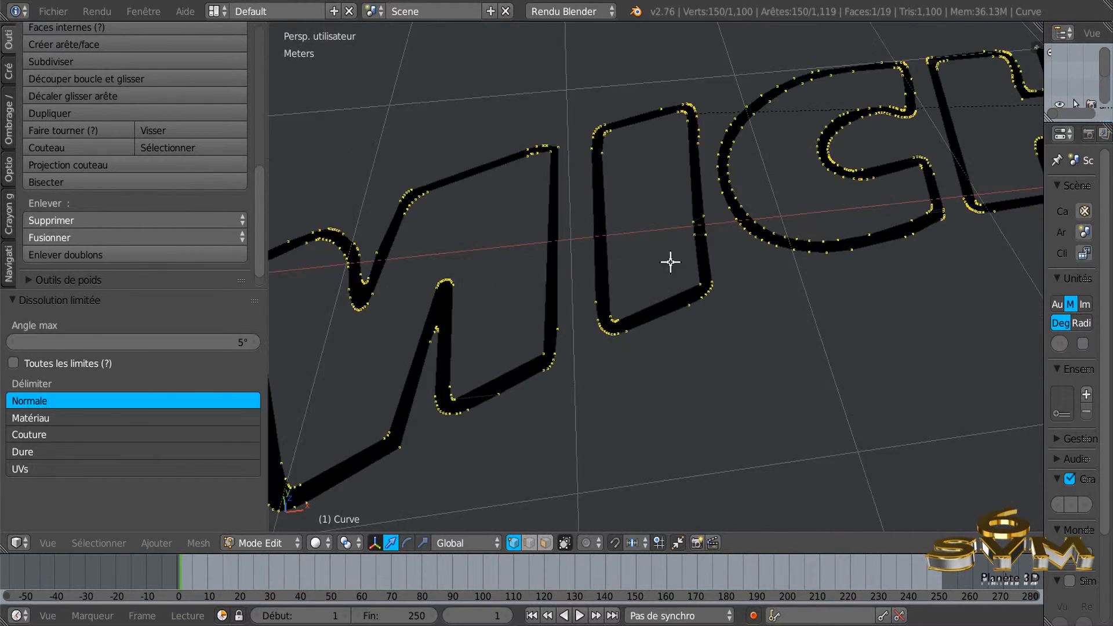
pyautogui.scroll(3, 604, 348)
pyautogui.scroll(3, 603, 348)
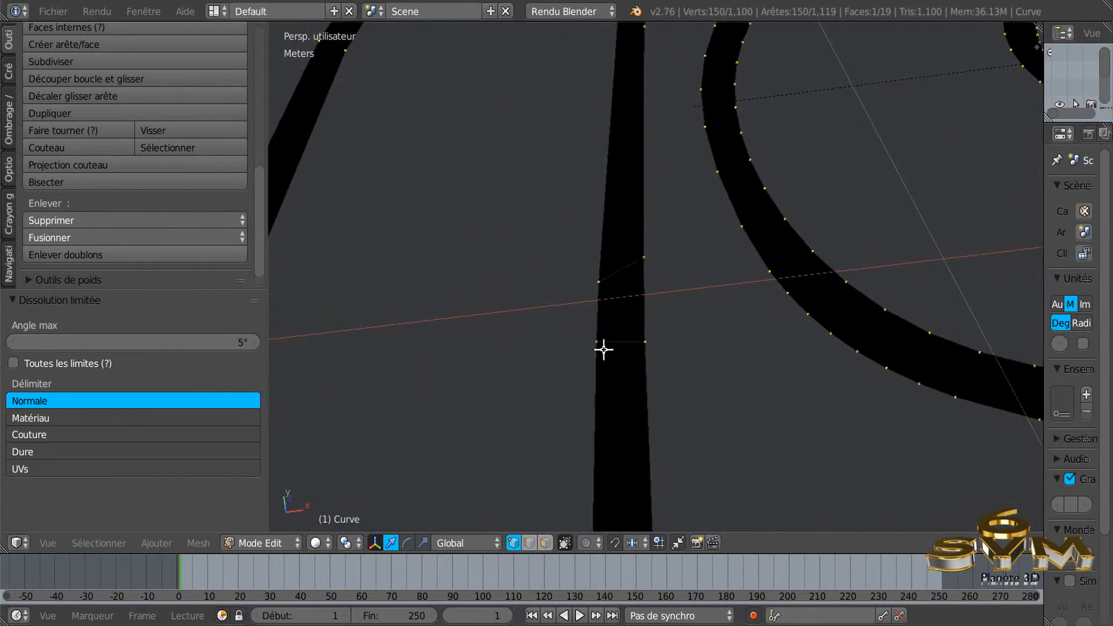
pyautogui.rightClick(598, 283)
pyautogui.keyDown('shift'); pyautogui.rightClick(641, 256); pyautogui.keyUp('shift')
pyautogui.keyDown('shift'); pyautogui.rightClick(647, 341); pyautogui.keyUp('shift')
pyautogui.keyDown('shift'); pyautogui.rightClick(595, 343); pyautogui.keyUp('shift')
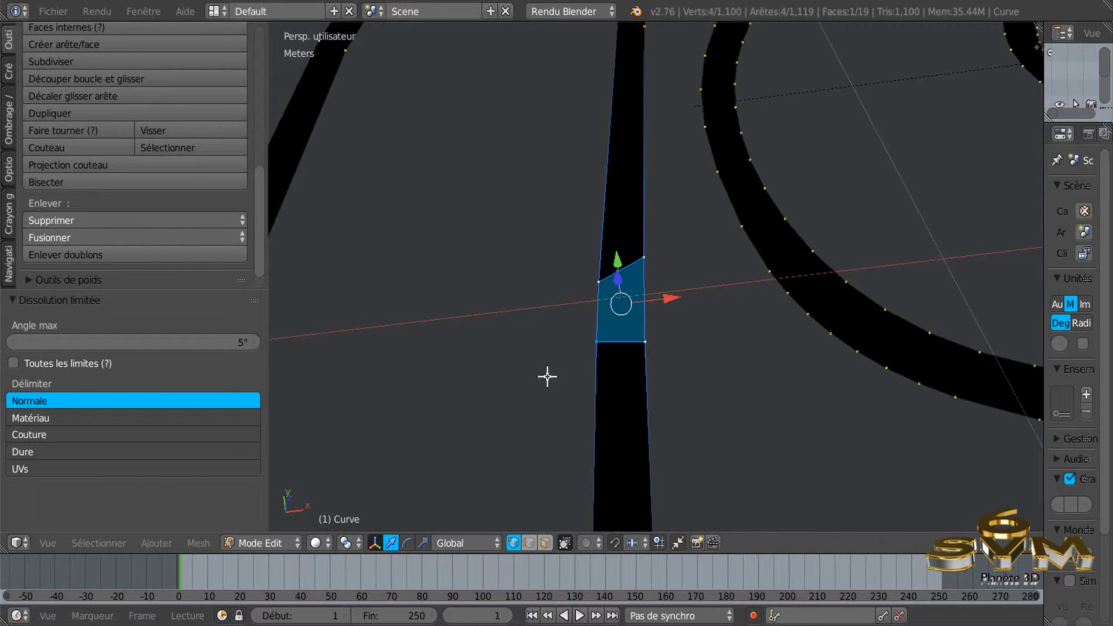
pyautogui.scroll(-5, 515, 384)
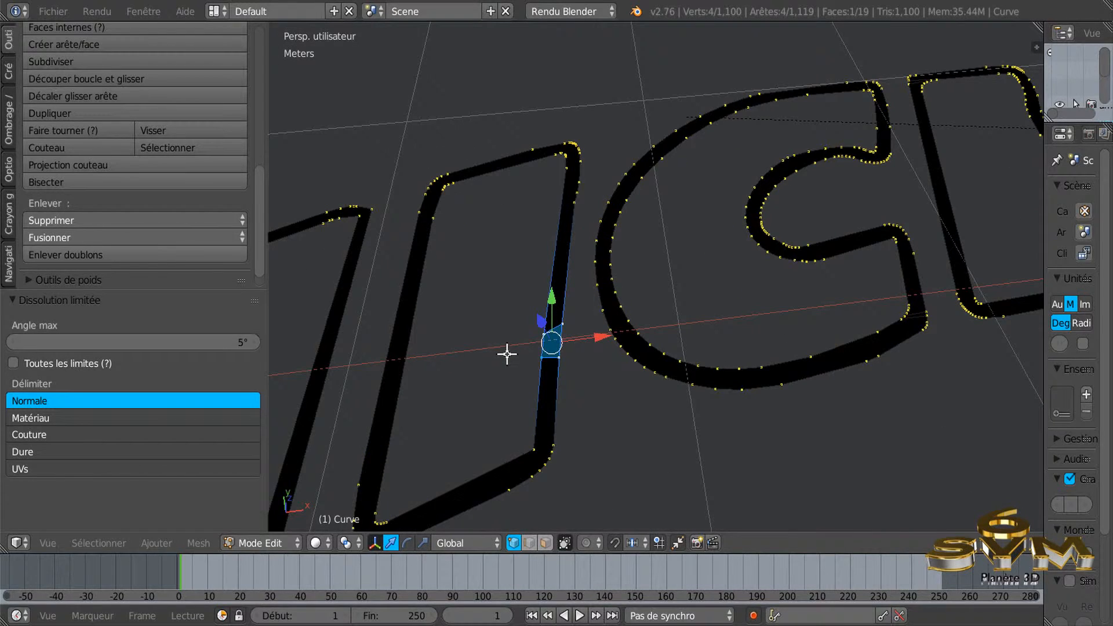
pyautogui.scroll(2, 506, 354)
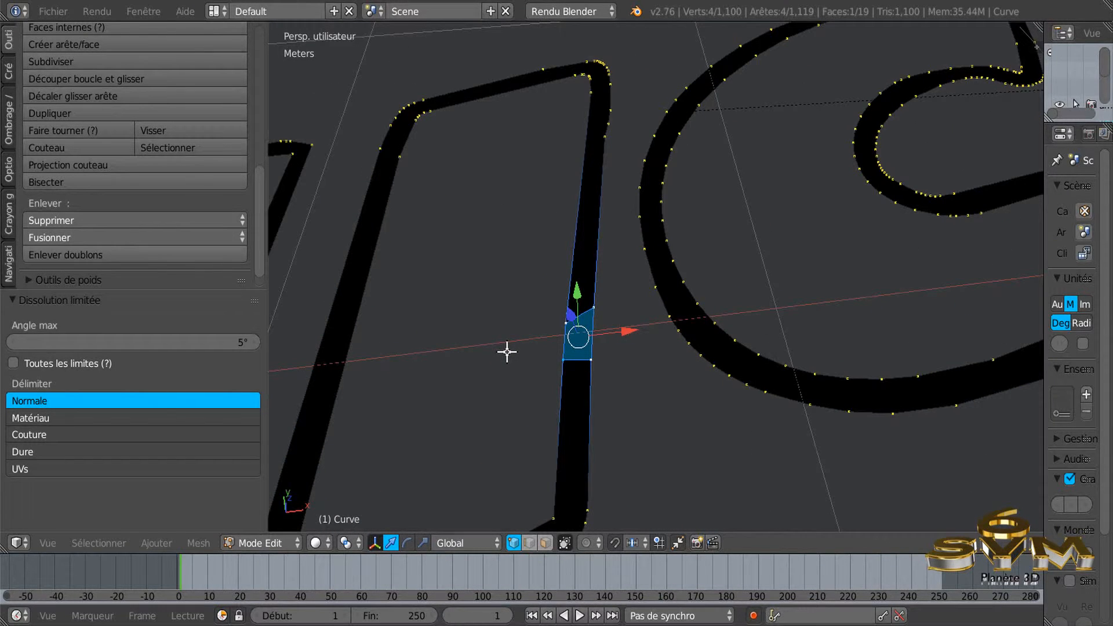
pyautogui.press('x')
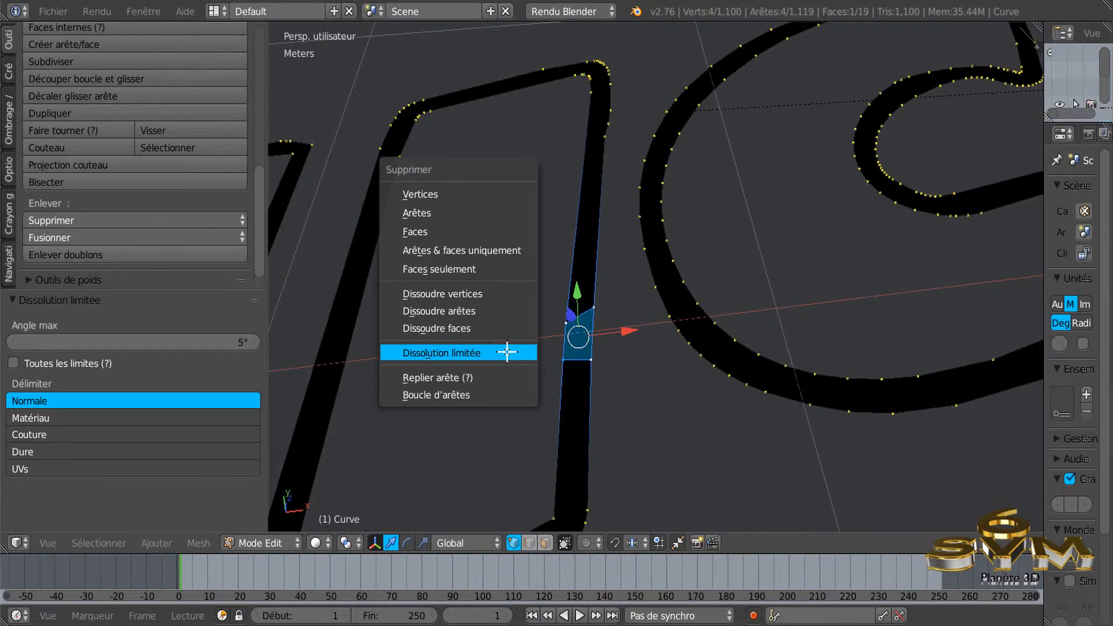
pyautogui.click(474, 294)
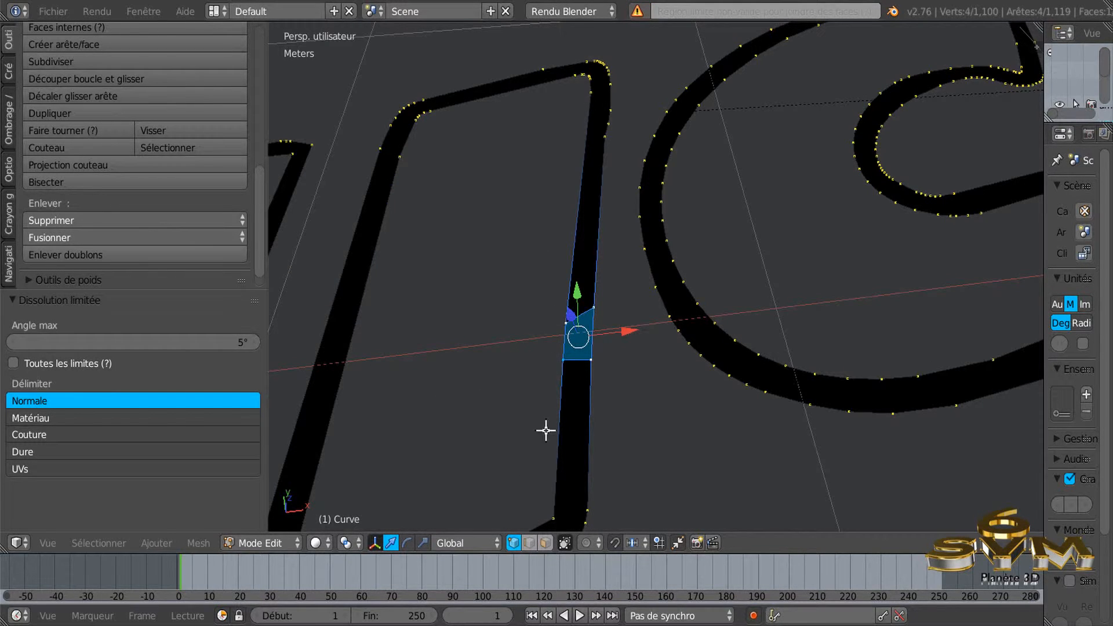
# Step: Try to dissolve only the two inner vertices of that small section on the I's right-hand stroke
pyautogui.rightClick(563, 373)
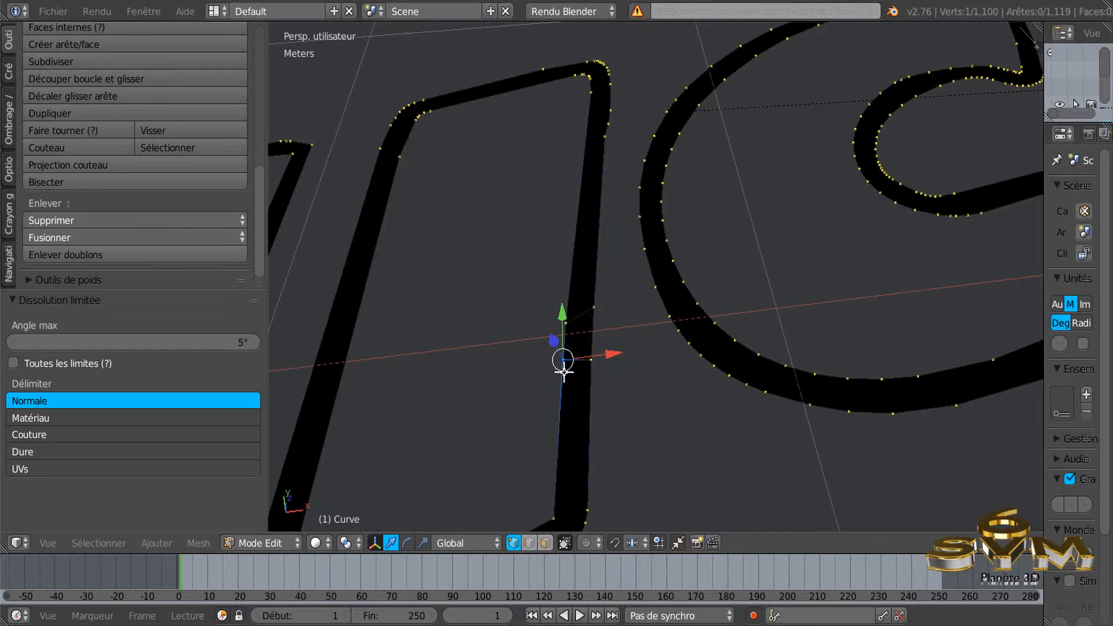
pyautogui.keyDown('shift'); pyautogui.rightClick(567, 325); pyautogui.keyUp('shift')
pyautogui.press('x')
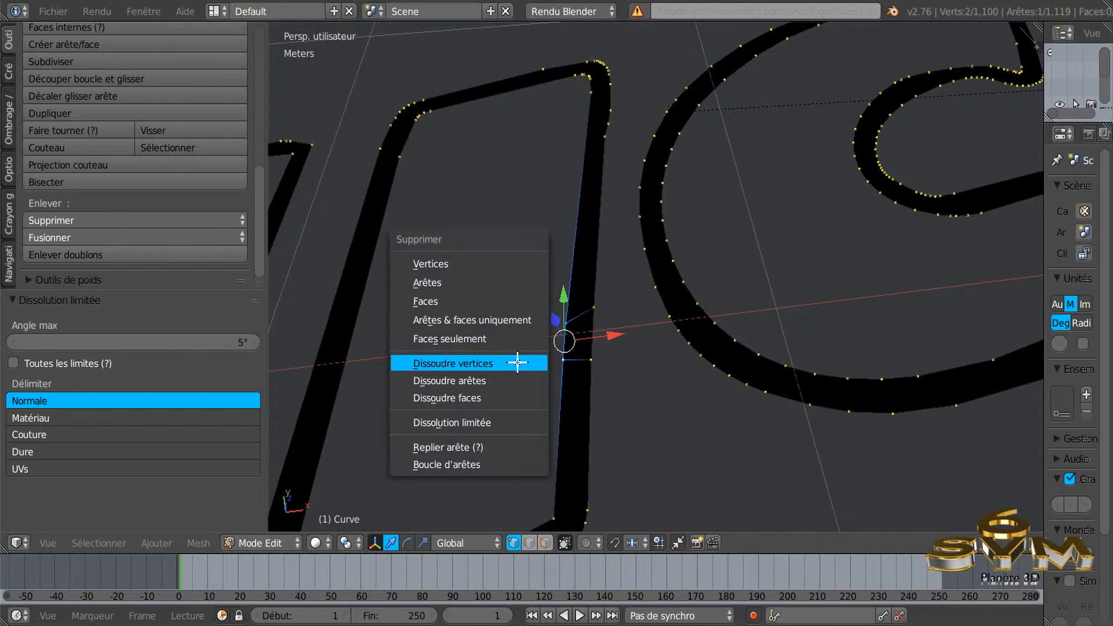
pyautogui.click(466, 365)
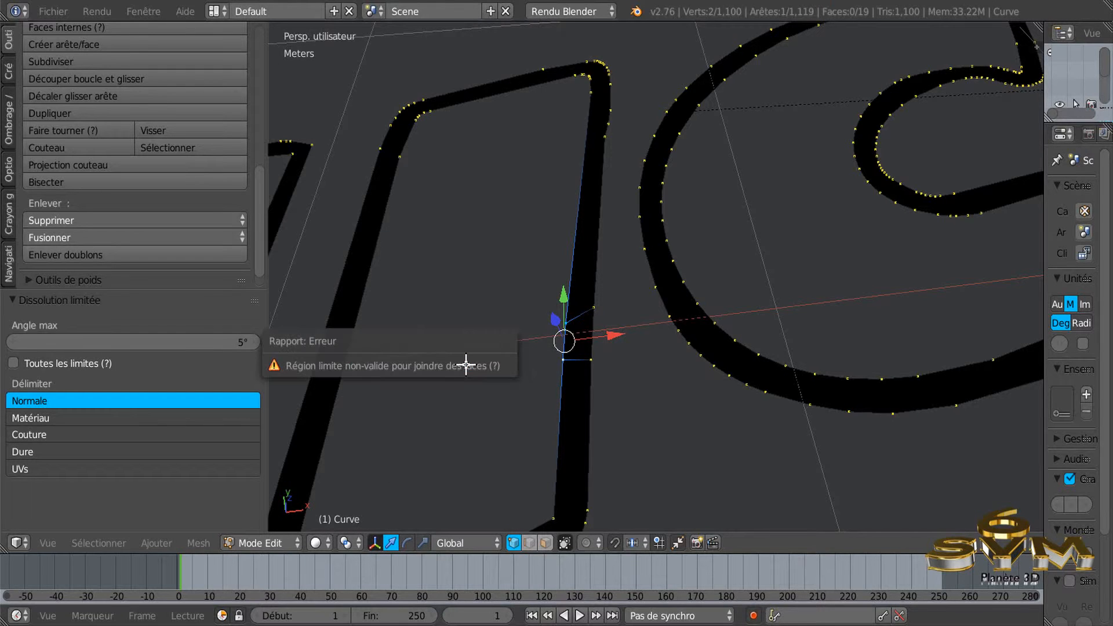
# Step: Examine the vertex outlines of the M and I, and the whole MICHELIN lettering from a lower angle
pyautogui.scroll(-3, 654, 405)
pyautogui.moveTo(648, 424); pyautogui.dragTo(603, 393, button='middle')
pyautogui.keyDown('shift'); pyautogui.moveTo(584, 430); pyautogui.dragTo(784, 316, button='middle'); pyautogui.keyUp('shift')
pyautogui.scroll(-3, 687, 341)
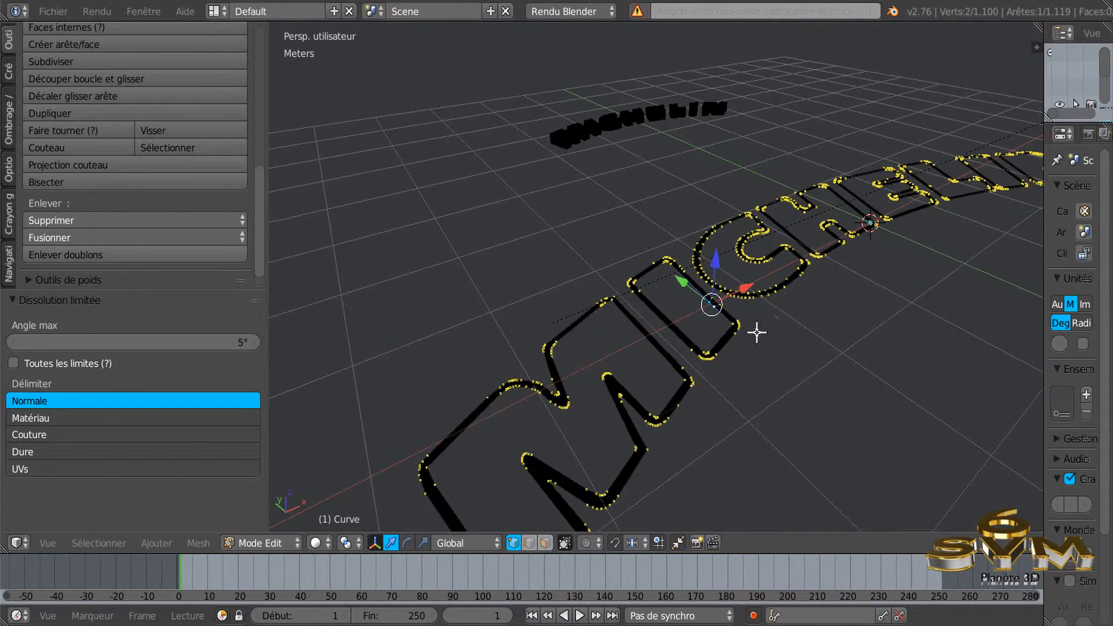
pyautogui.scroll(2, 701, 381)
pyautogui.scroll(1, 701, 380)
pyautogui.scroll(-1, 701, 380)
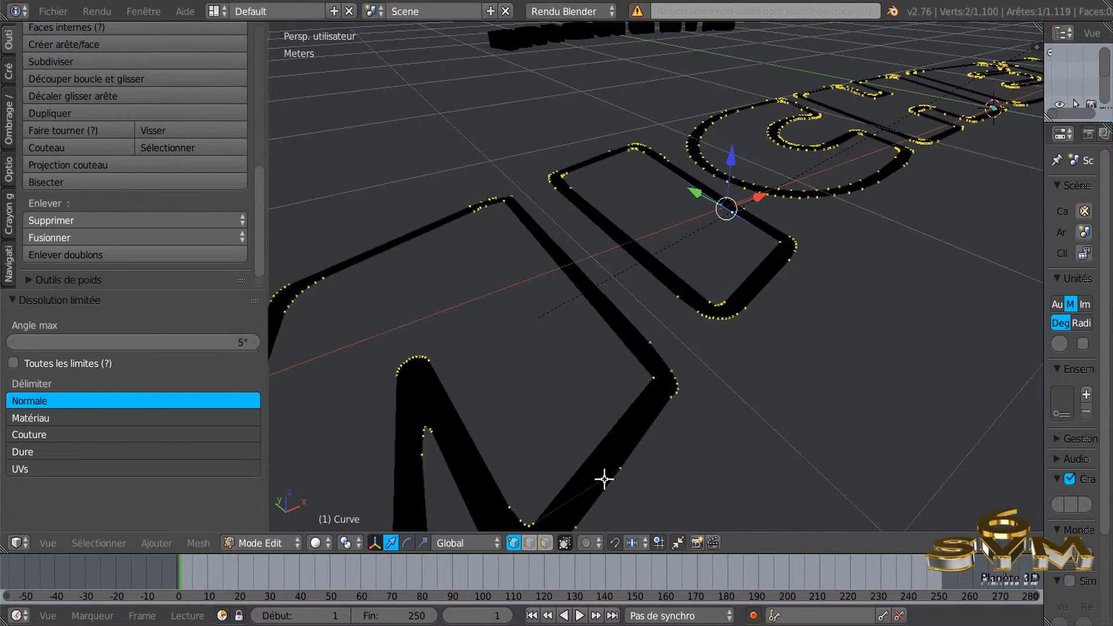
pyautogui.scroll(-1, 541, 332)
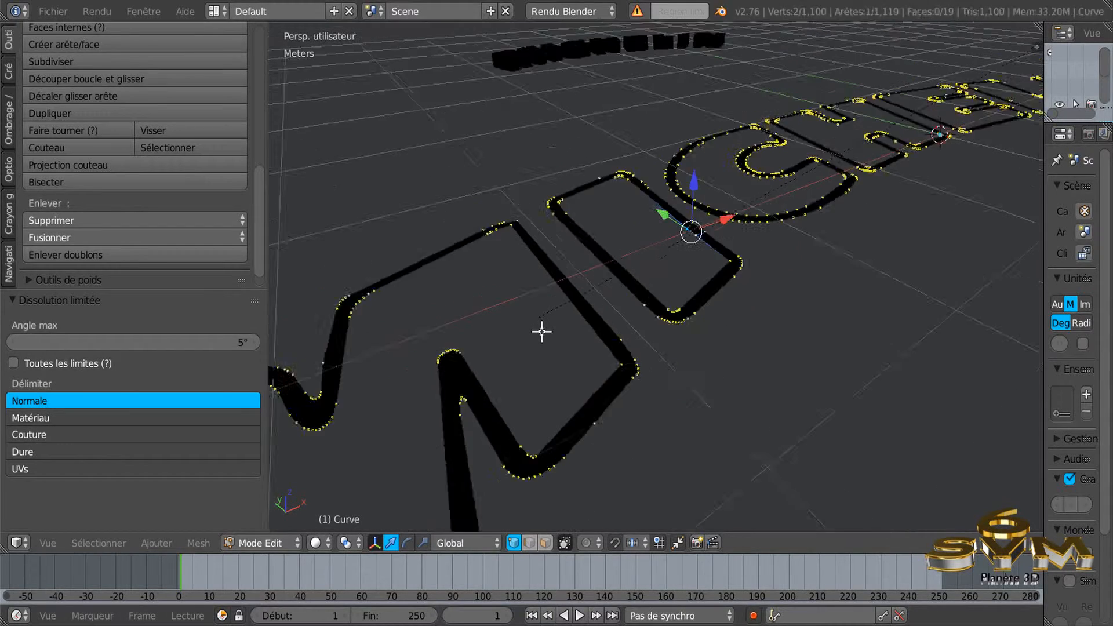
pyautogui.scroll(-3, 542, 331)
pyautogui.scroll(-3, 633, 304)
pyautogui.keyDown('shift'); pyautogui.moveTo(662, 305); pyautogui.dragTo(593, 348, button='middle'); pyautogui.keyUp('shift')
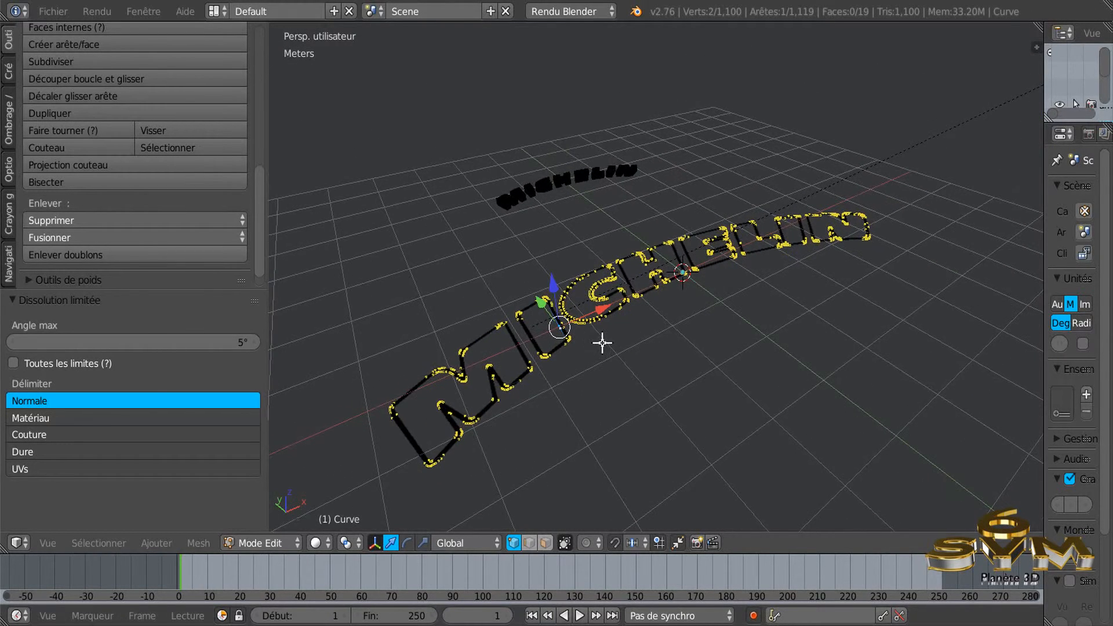
pyautogui.scroll(1, 573, 338)
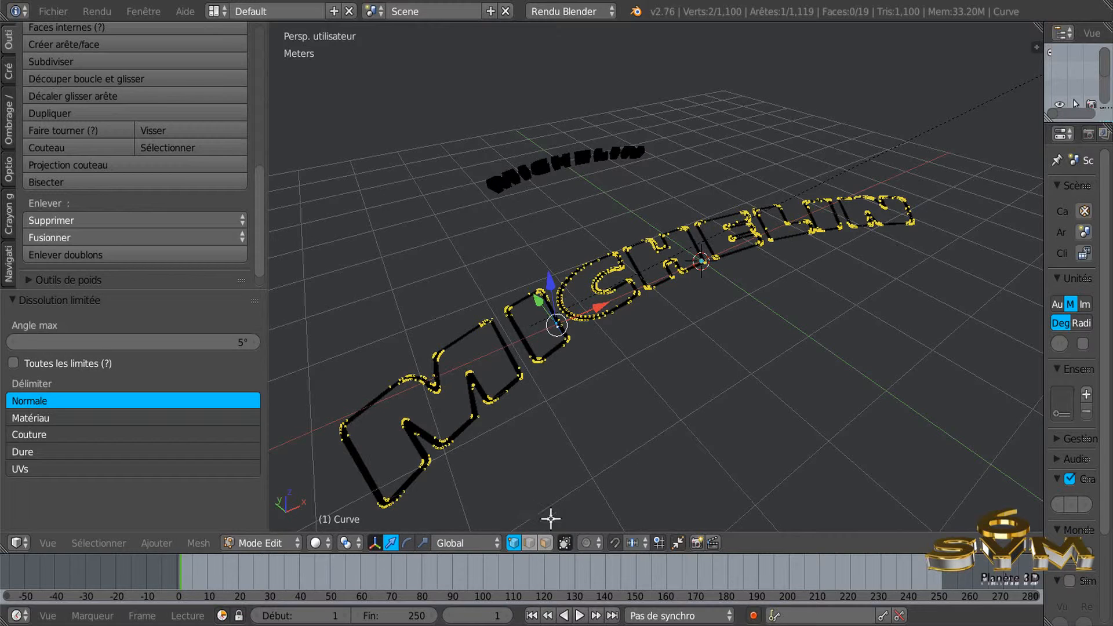
# Step: Check the lettering's faces by selecting them all in face selection mode, and return to vertex selection
pyautogui.click(545, 542)
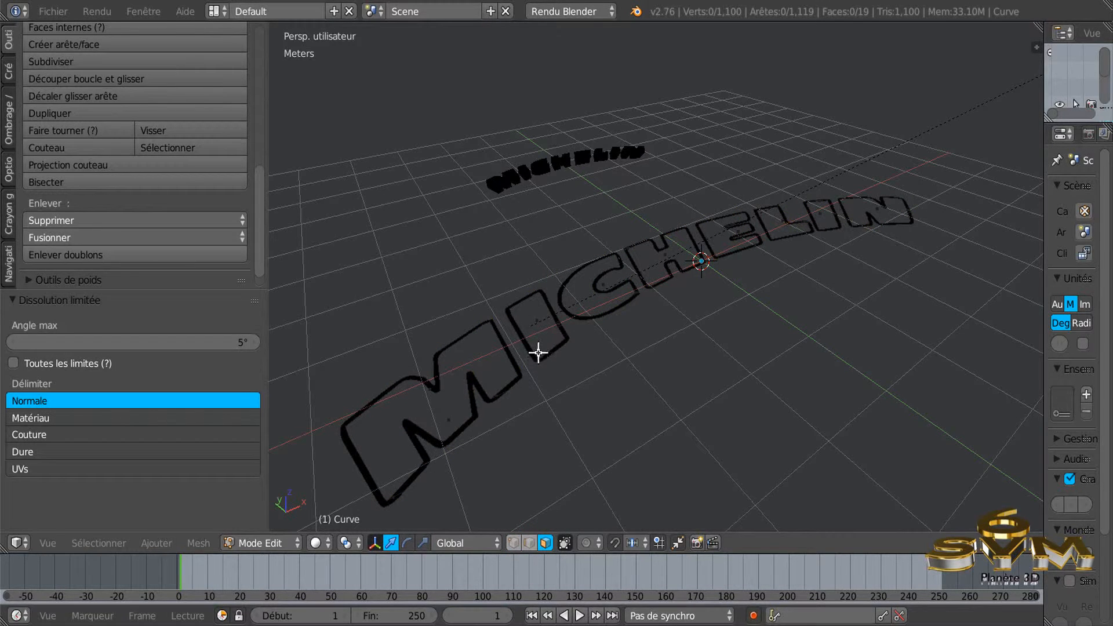
pyautogui.scroll(2, 597, 351)
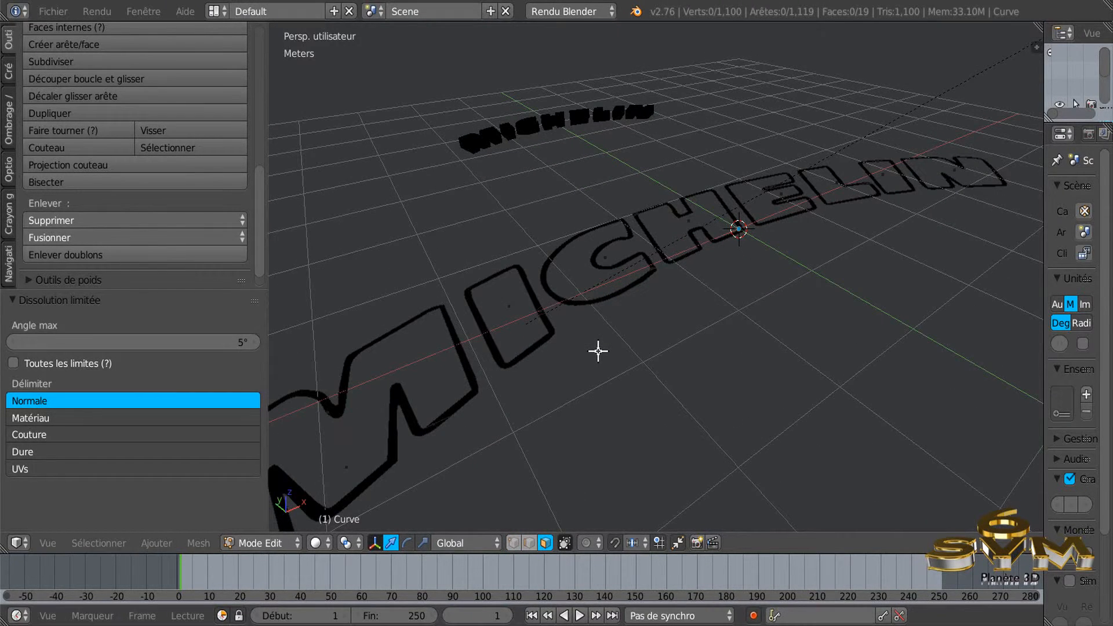
pyautogui.press('a')
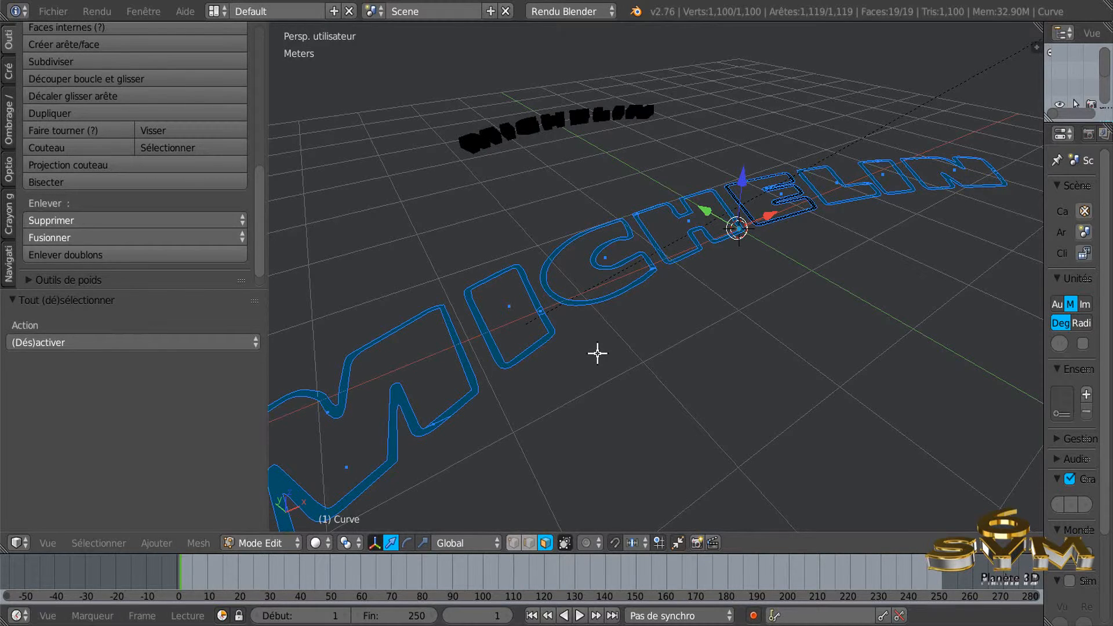
pyautogui.scroll(-3, 598, 353)
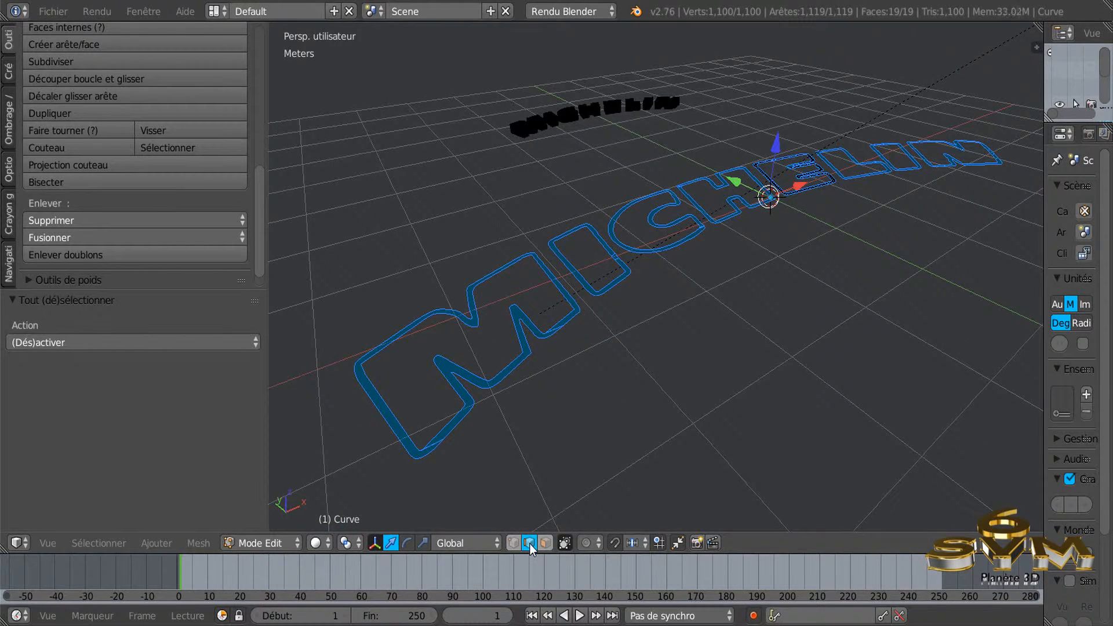
pyautogui.click(514, 544)
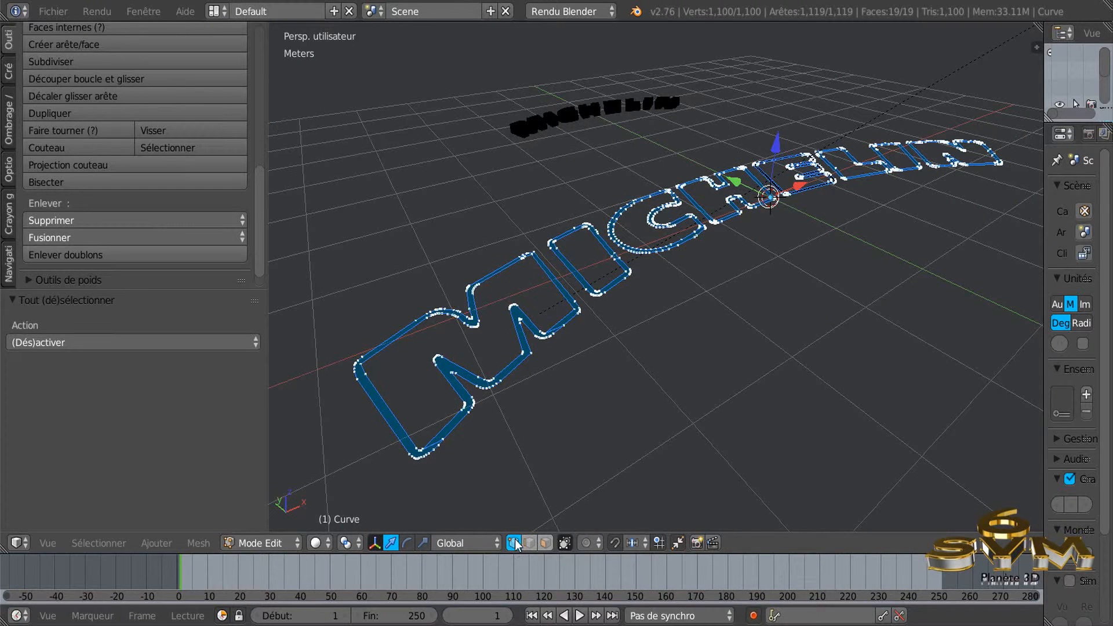
# Step: Dissolve the stray diagonal edge across the lower right foot of the M using edge selection mode
pyautogui.scroll(4, 567, 362)
pyautogui.rightClick(562, 242)
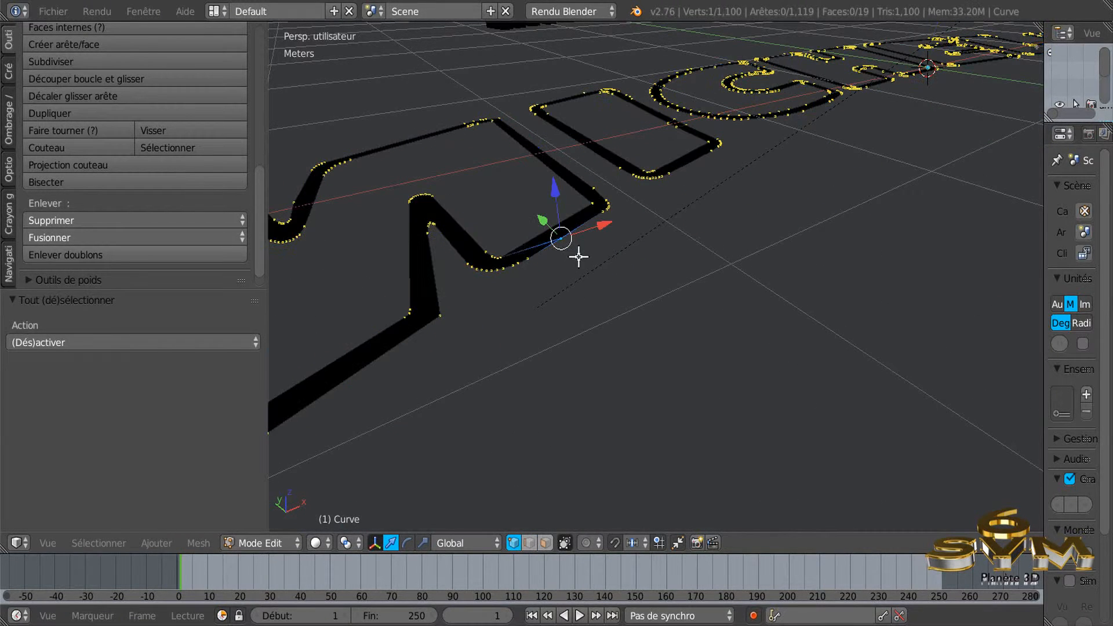
pyautogui.scroll(2, 544, 264)
pyautogui.keyDown('shift'); pyautogui.moveTo(544, 264); pyautogui.dragTo(561, 291, button='middle'); pyautogui.keyUp('shift')
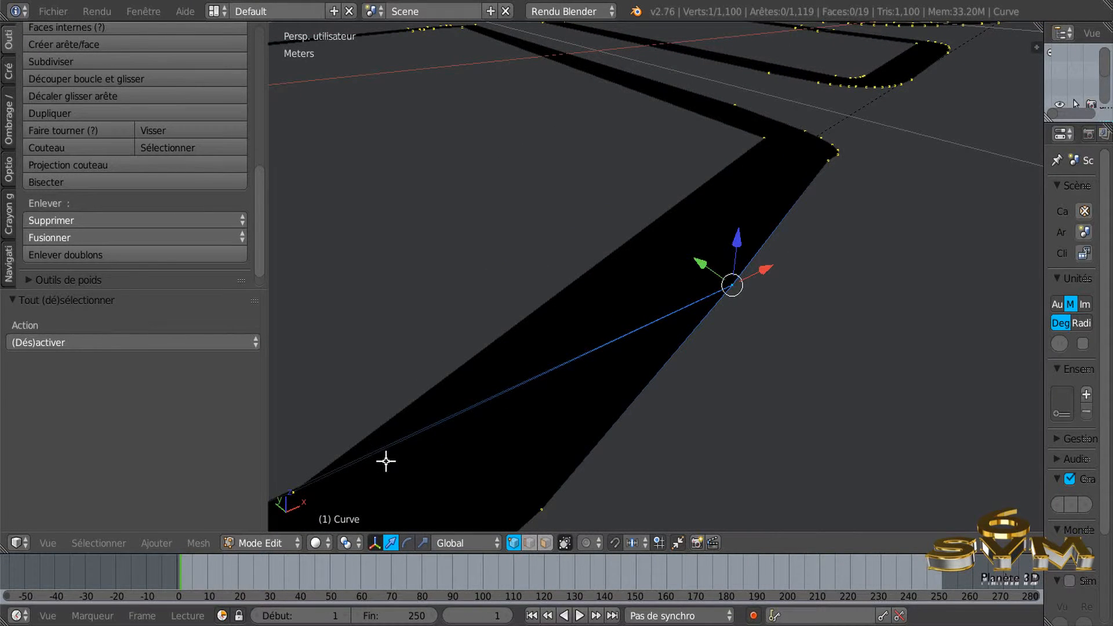
pyautogui.click(529, 542)
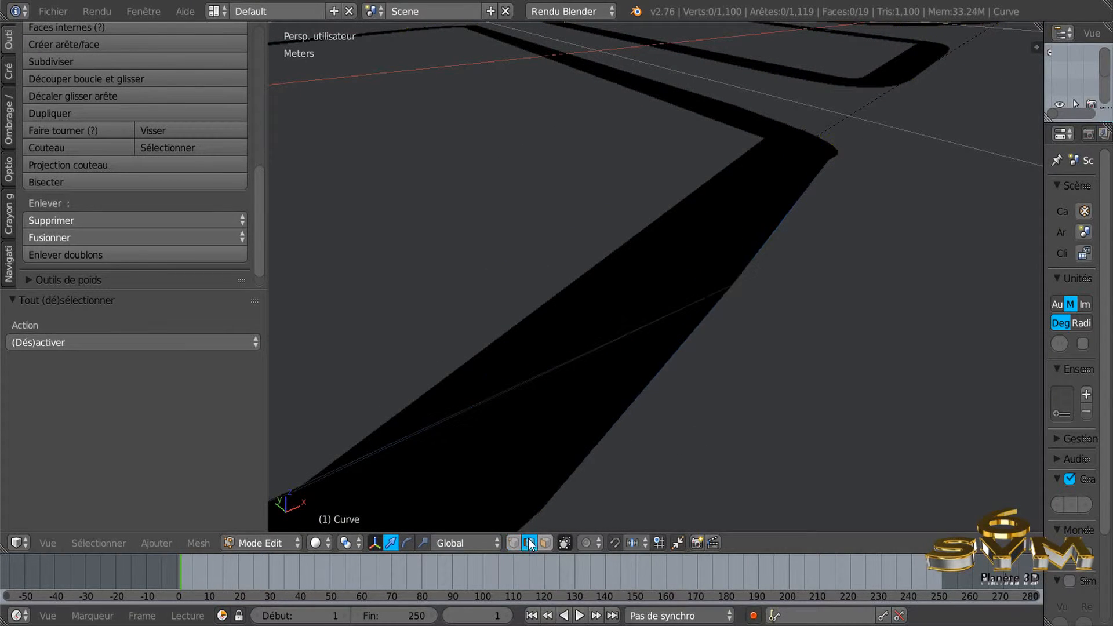
pyautogui.rightClick(527, 378)
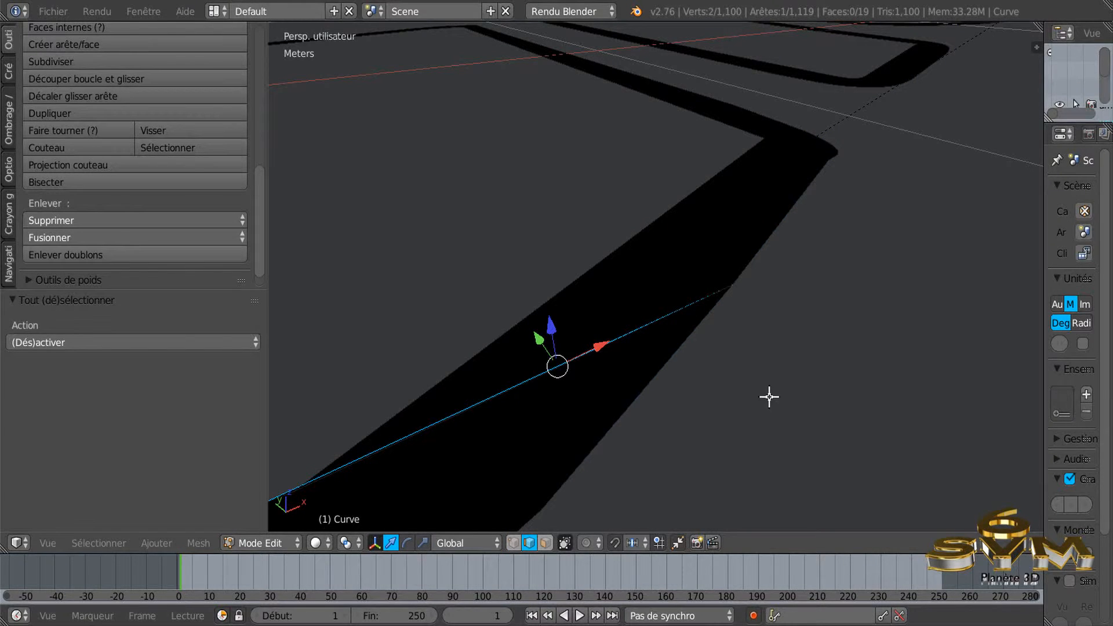
pyautogui.press('x')
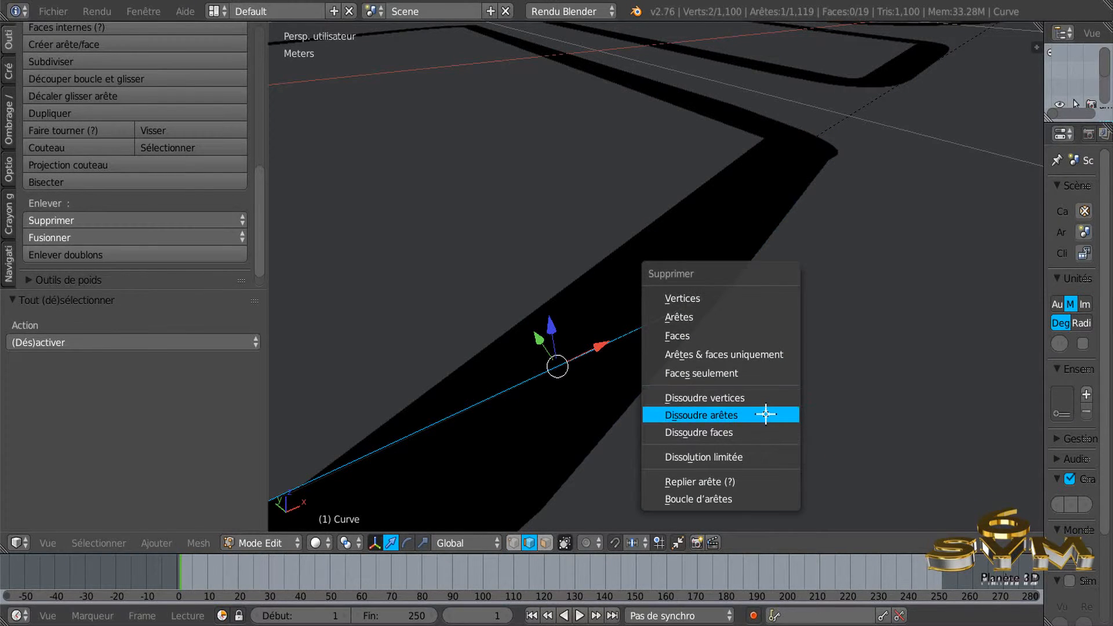
pyautogui.click(768, 412)
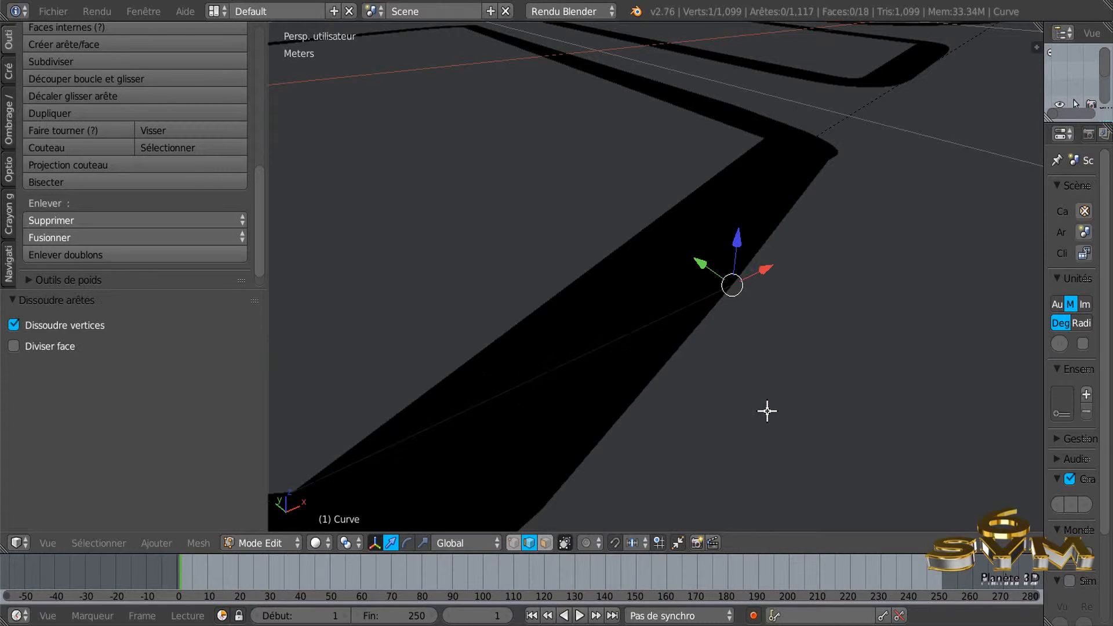
# Step: Try to dissolve the remaining diagonal edge across the same foot of the M
pyautogui.scroll(-9, 767, 411)
pyautogui.moveTo(766, 411); pyautogui.dragTo(703, 423, button='middle')
pyautogui.scroll(10, 730, 404)
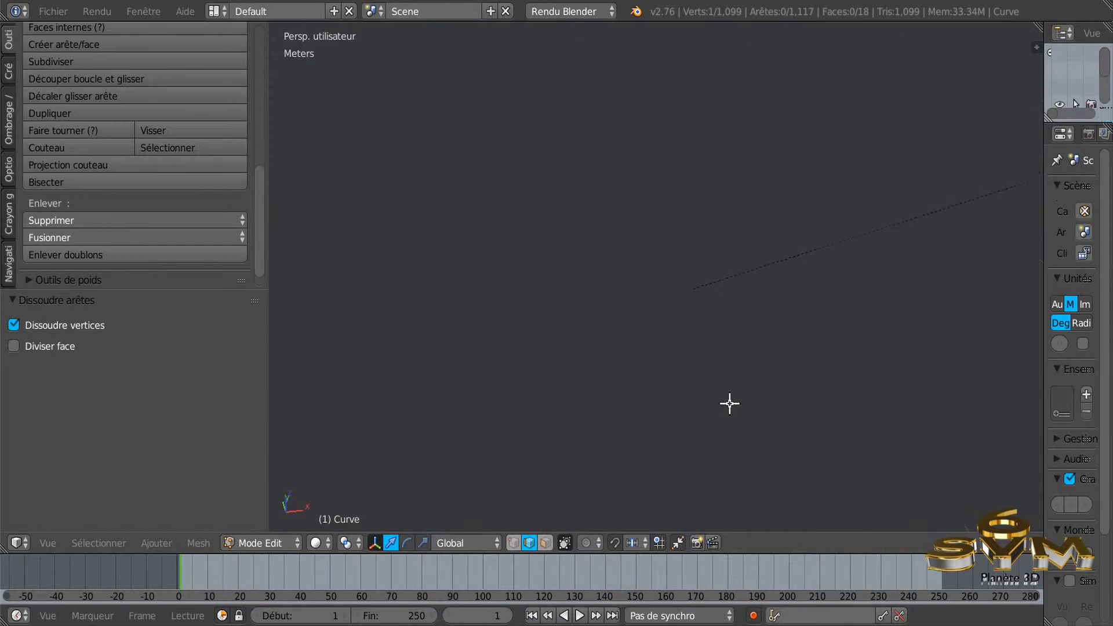
pyautogui.scroll(-3, 733, 401)
pyautogui.rightClick(748, 389)
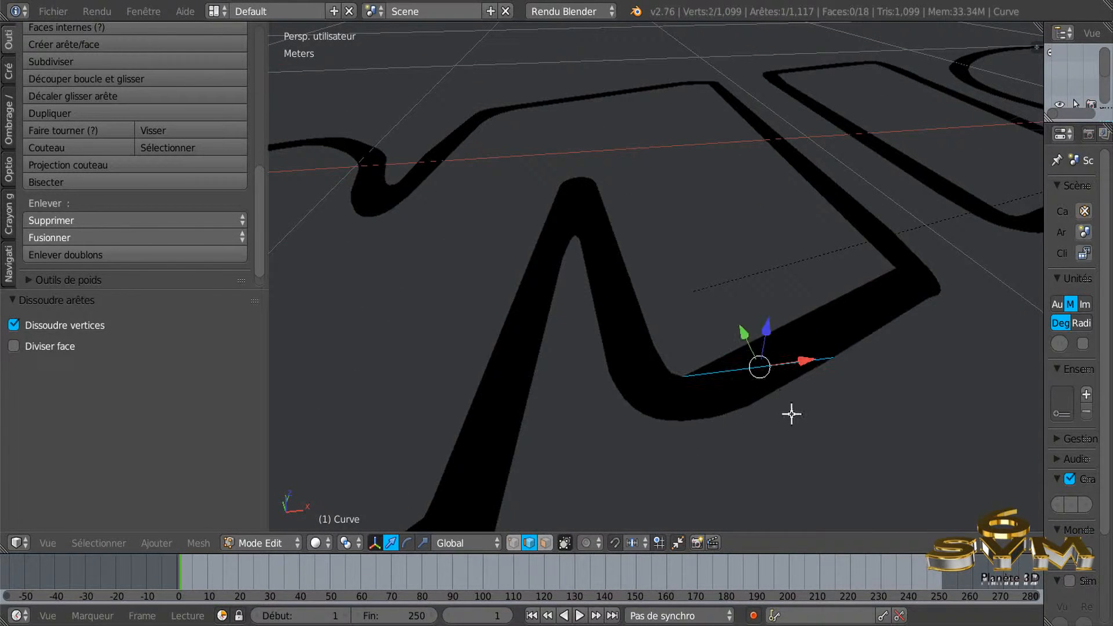
pyautogui.press('x')
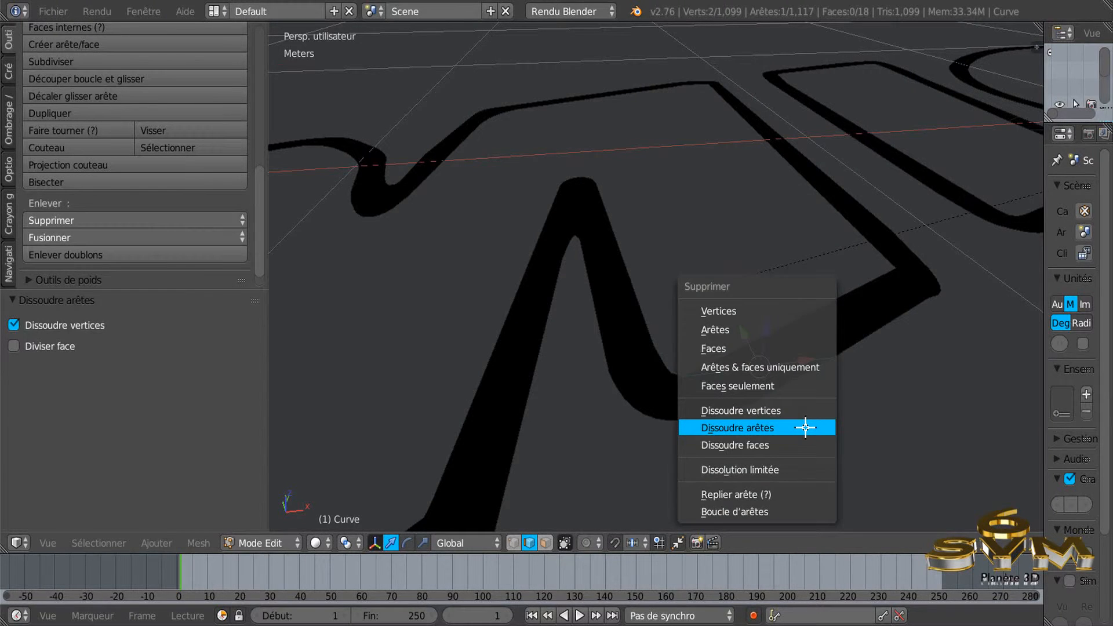
pyautogui.click(805, 427)
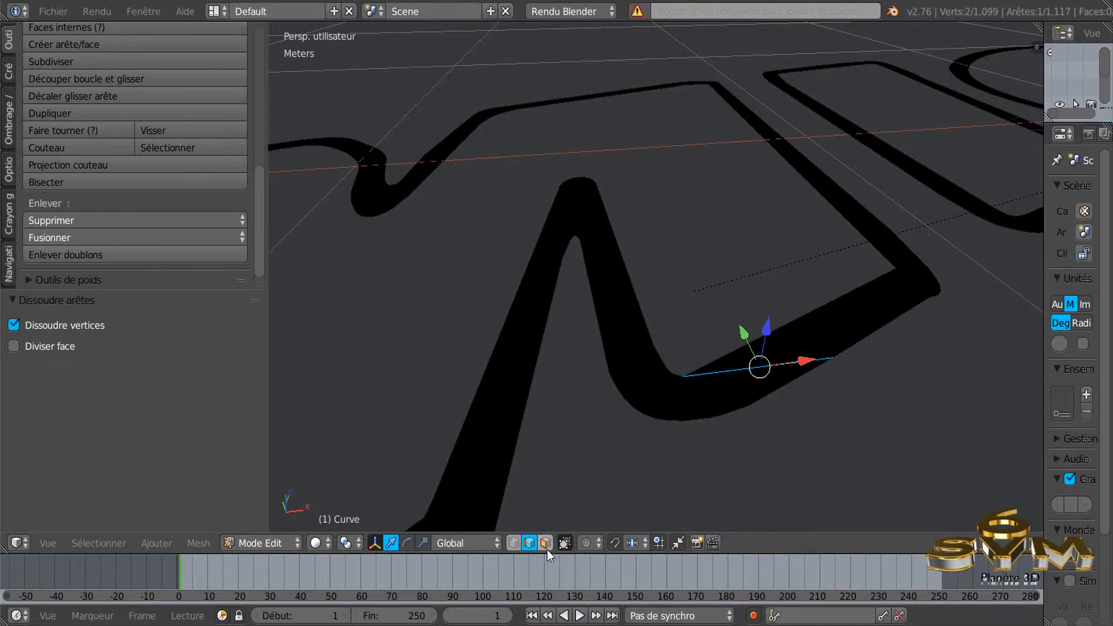
# Step: Try to dissolve the edges at the vertex on the outer outline of the M's right foot, using vertex selection mode
pyautogui.click(514, 542)
pyautogui.scroll(4, 796, 397)
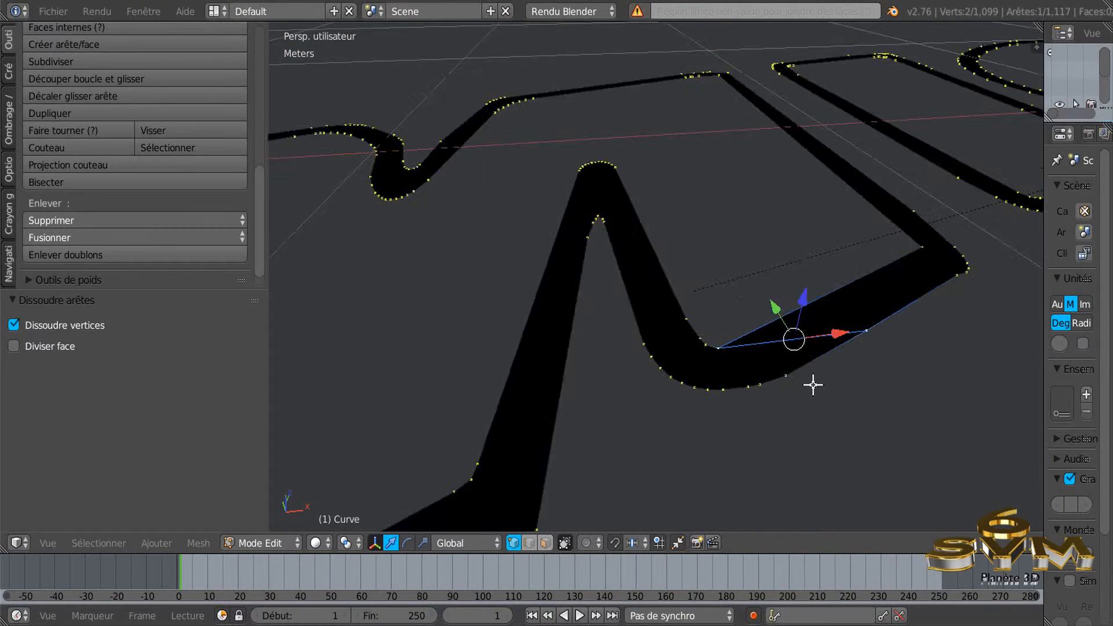
pyautogui.scroll(-5, 793, 406)
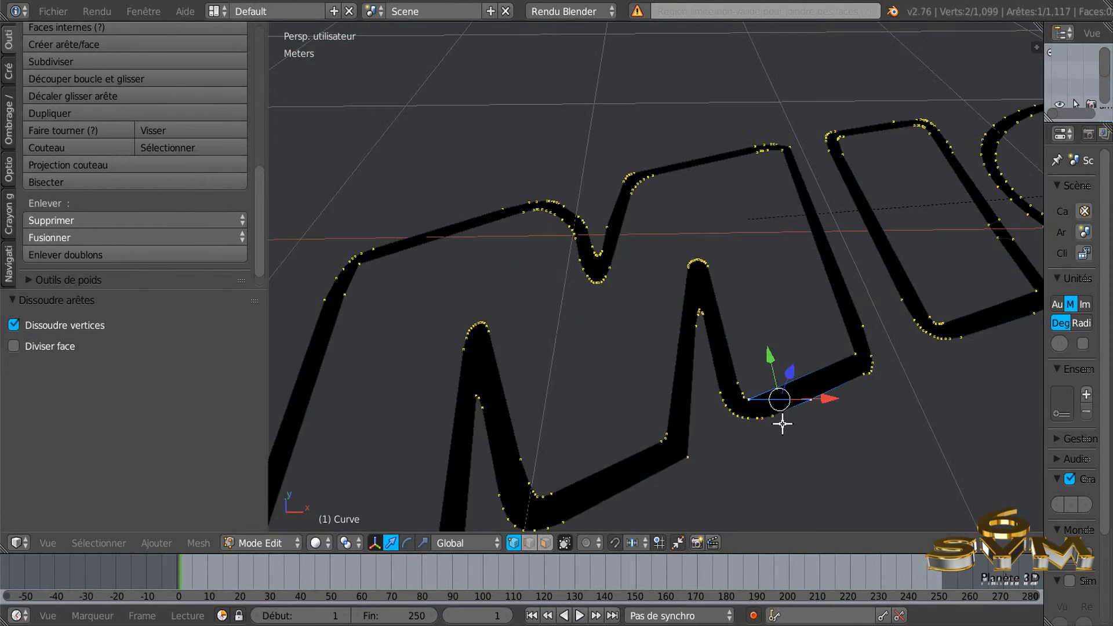
pyautogui.keyDown('shift'); pyautogui.moveTo(781, 418); pyautogui.dragTo(702, 414, button='middle'); pyautogui.keyUp('shift')
pyautogui.scroll(4, 708, 365)
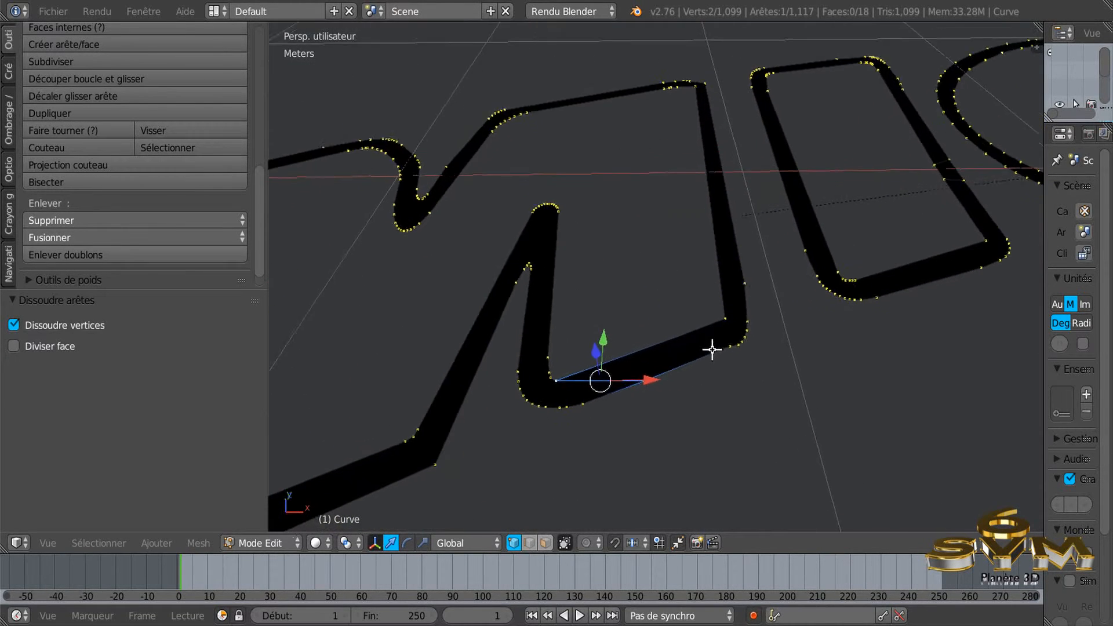
pyautogui.rightClick(641, 389)
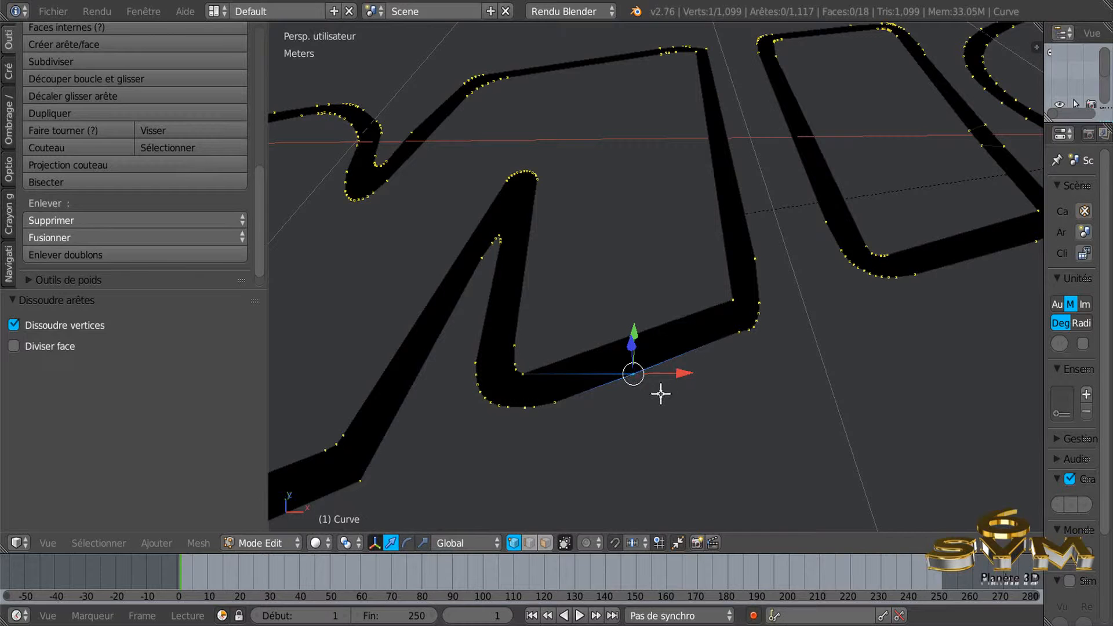
pyautogui.press('x')
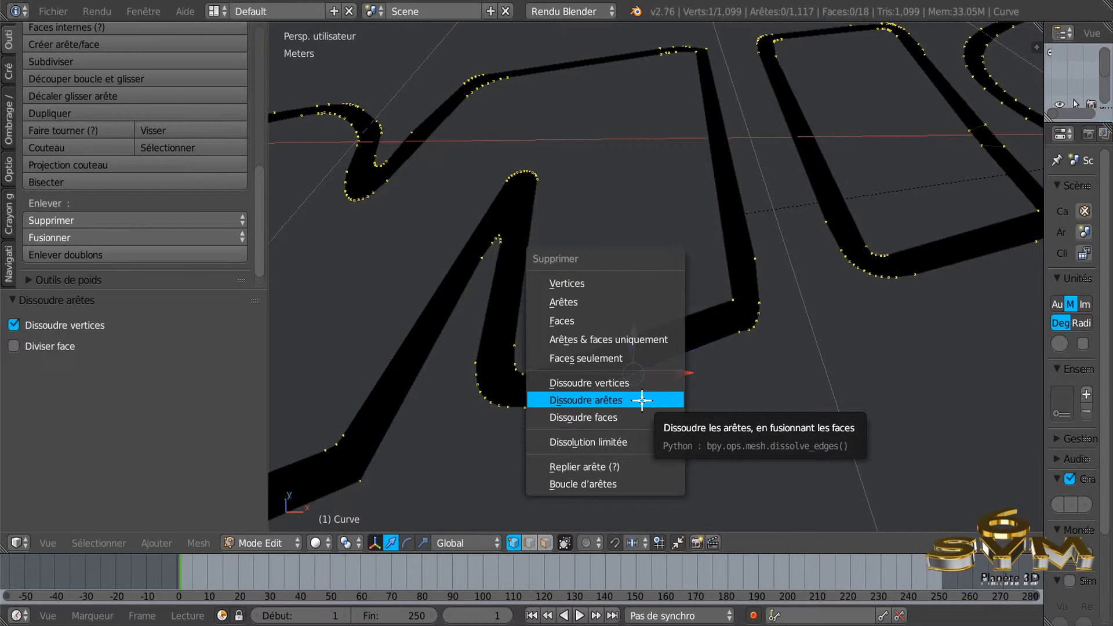
pyautogui.click(643, 399)
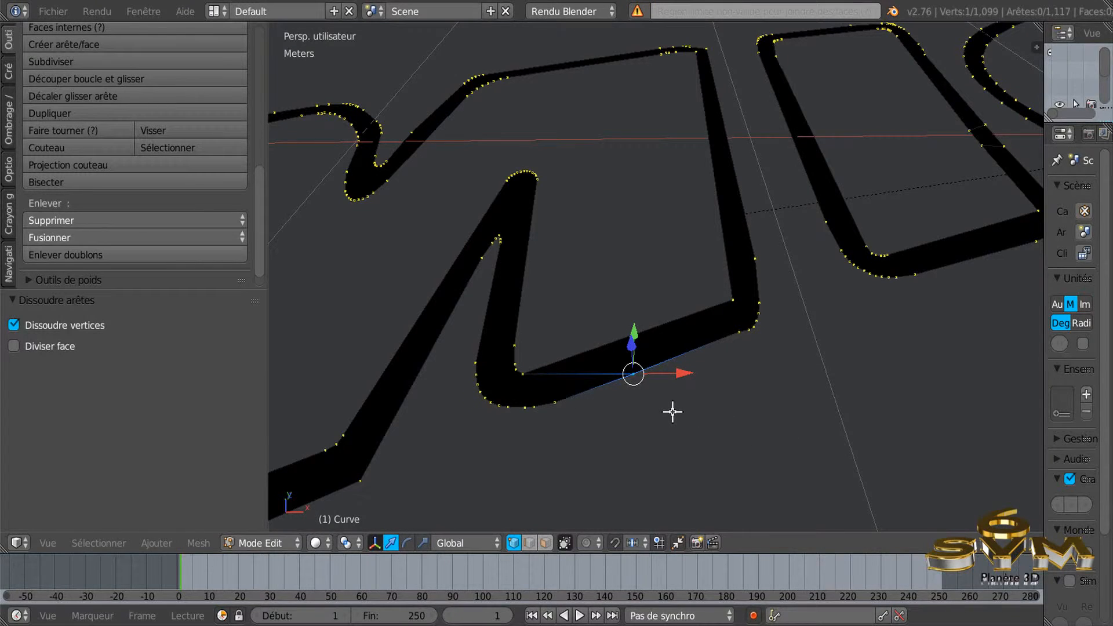
pyautogui.scroll(3, 527, 369)
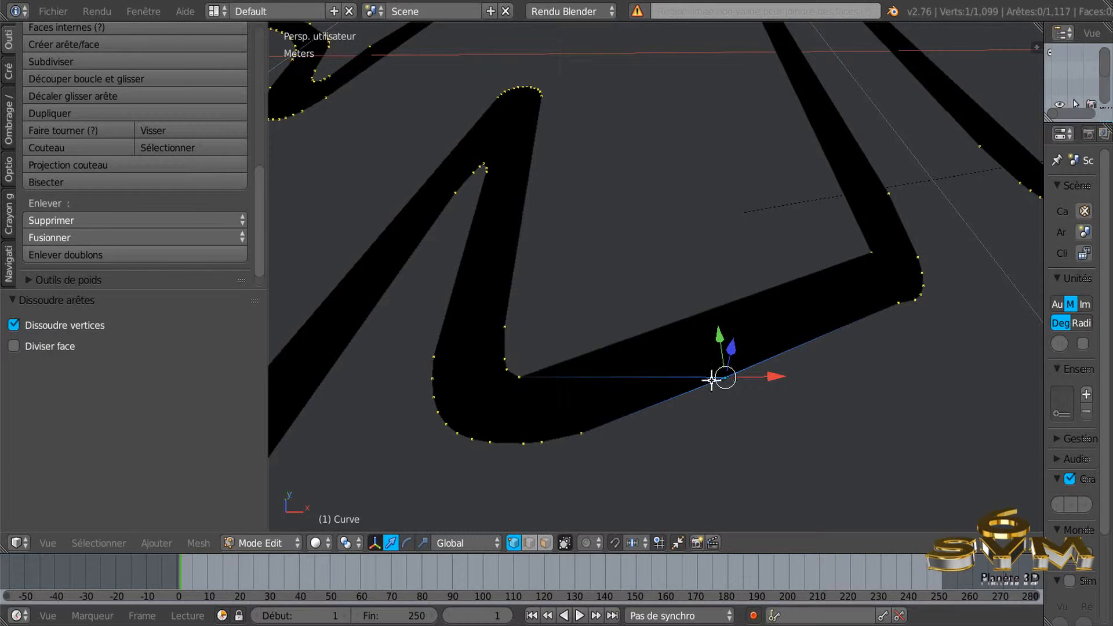
pyautogui.scroll(-6, 671, 381)
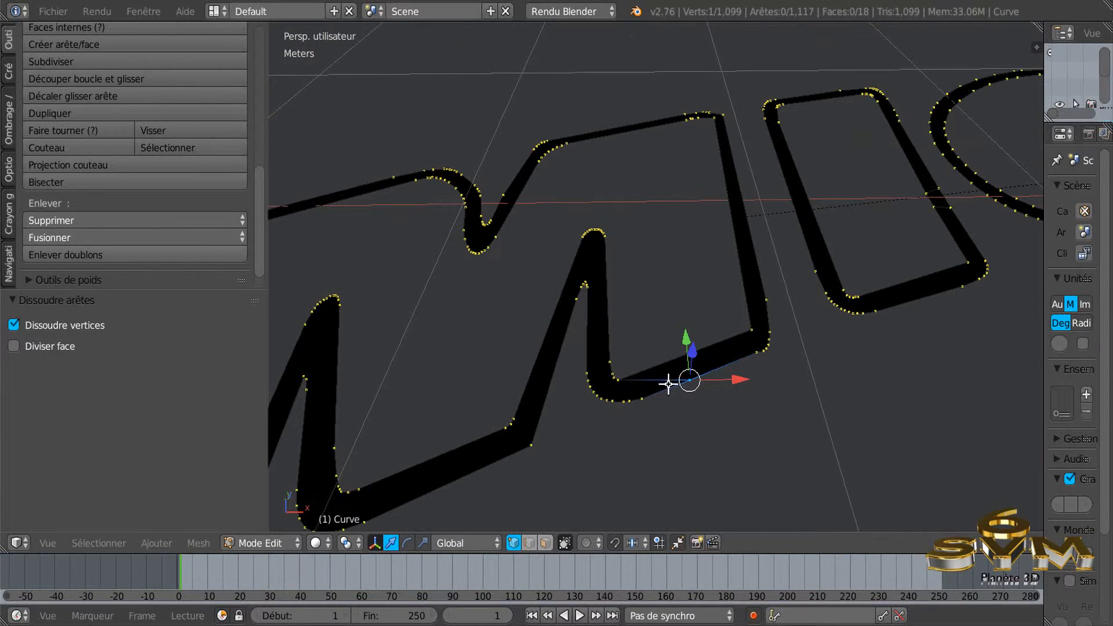
# Step: Dissolve the extra vertex on the diagonal stroke just below the M's right inner notch
pyautogui.rightClick(571, 304)
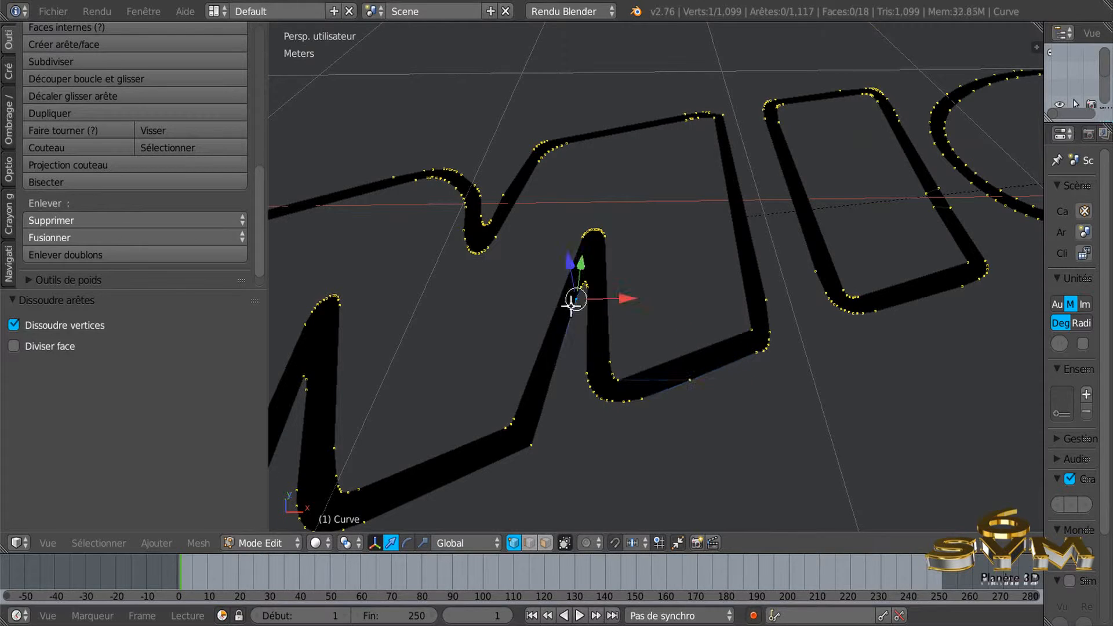
pyautogui.press('x')
pyautogui.click(566, 351)
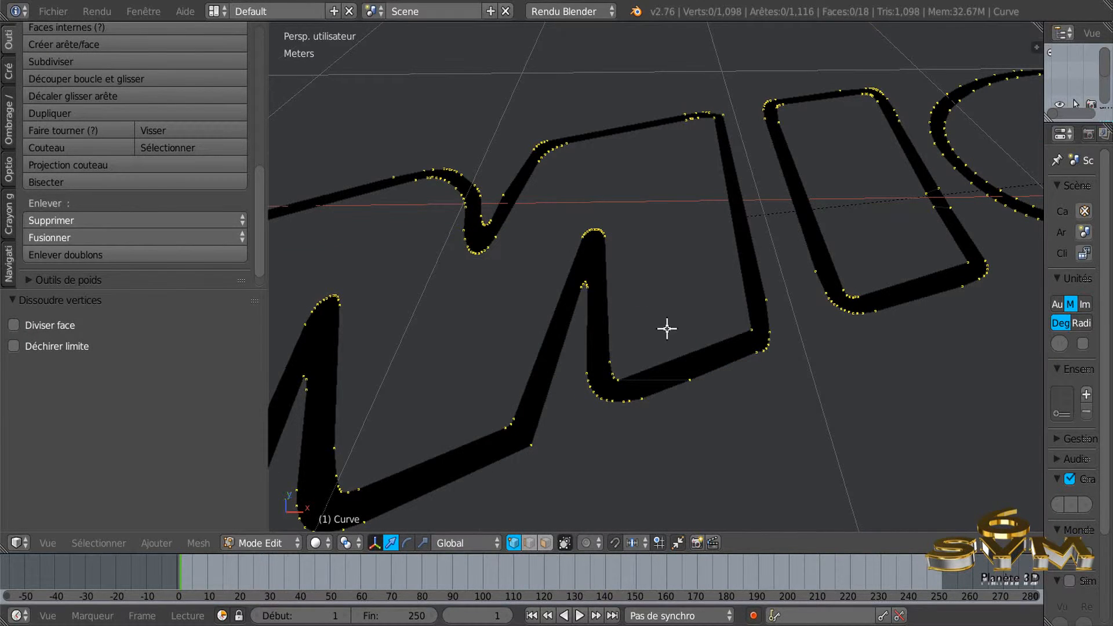
pyautogui.scroll(-3, 670, 333)
pyautogui.scroll(2, 683, 378)
pyautogui.moveTo(683, 378); pyautogui.dragTo(629, 415, button='middle')
pyautogui.scroll(4, 648, 382)
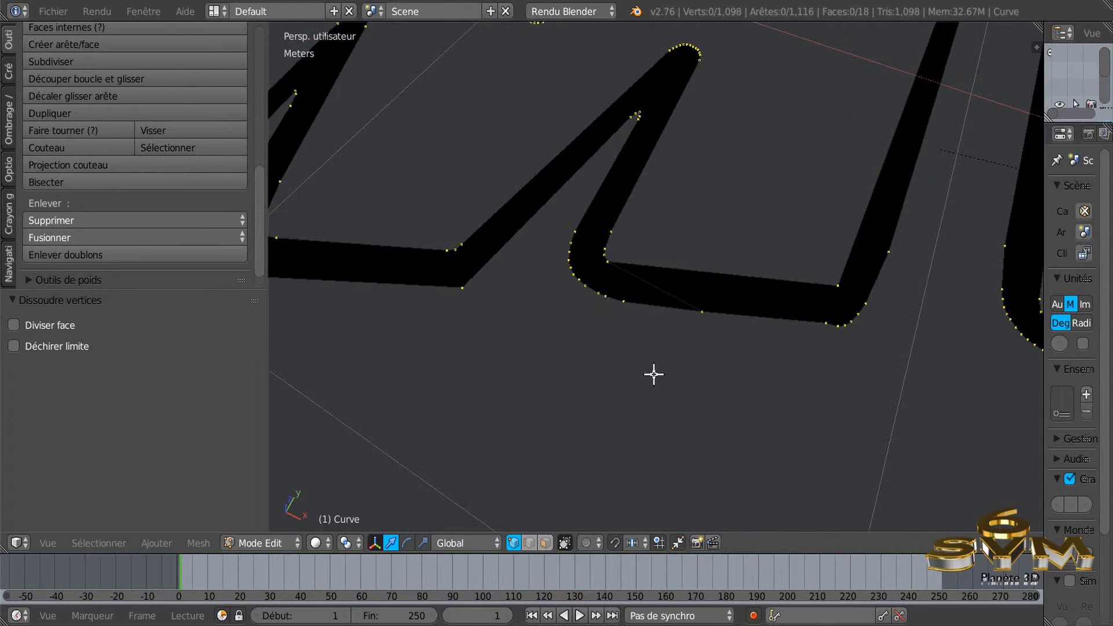
pyautogui.rightClick(699, 313)
pyautogui.press('g')
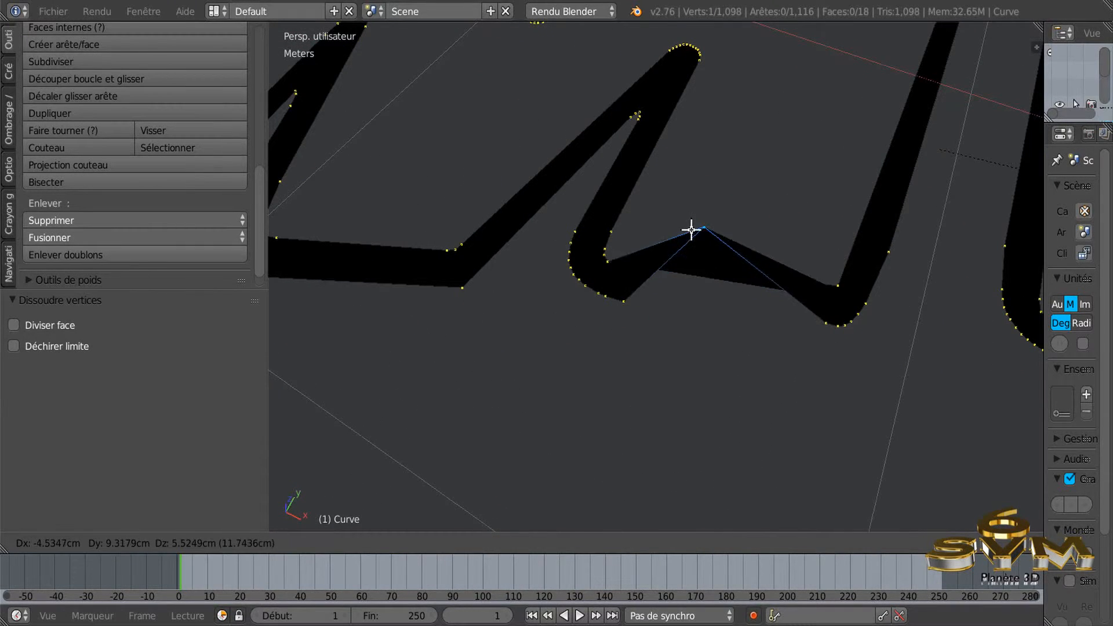
pyautogui.press('Escape')
pyautogui.rightClick(608, 259)
pyautogui.press('g')
pyautogui.press('Escape')
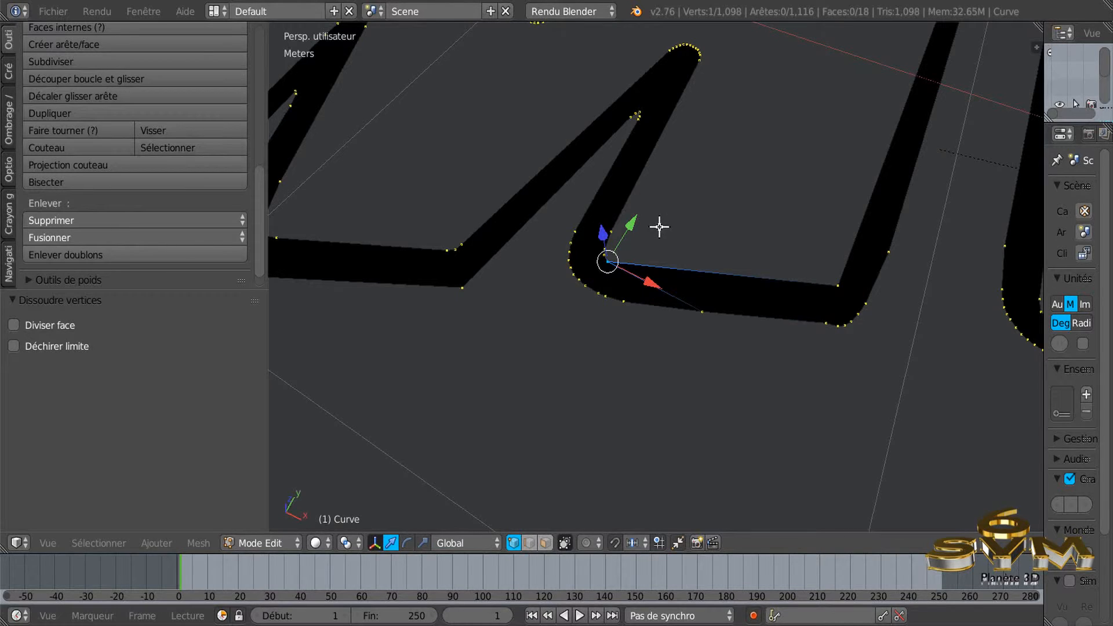
# Step: Try to dissolve the vertex where the diagonal edge meets the outer outline of the M's right foot
pyautogui.rightClick(697, 319)
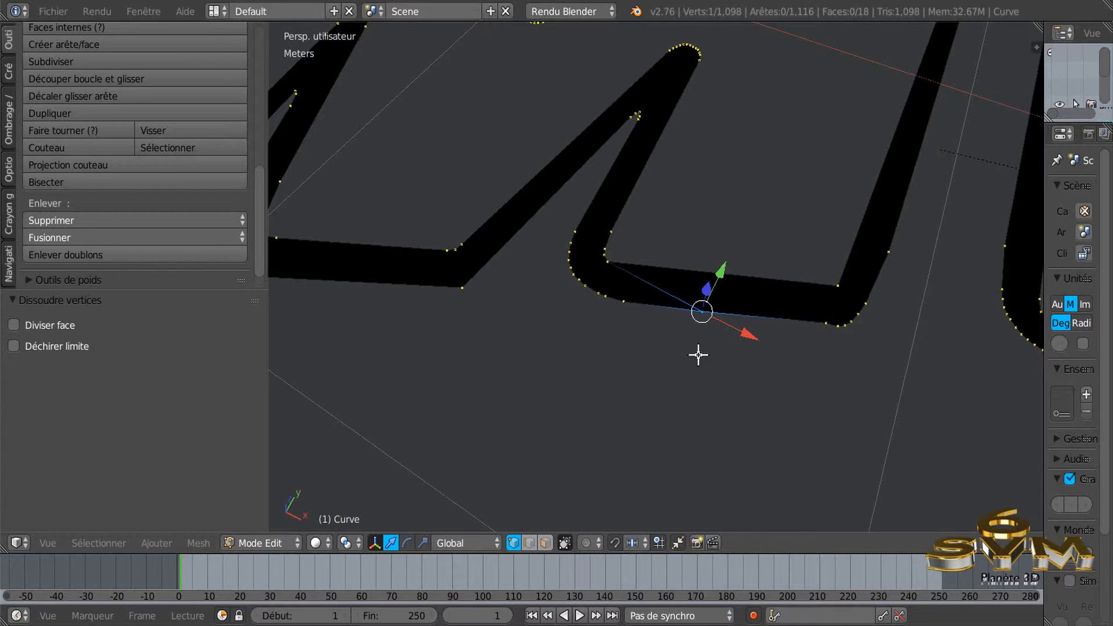
pyautogui.press('x')
pyautogui.click(693, 356)
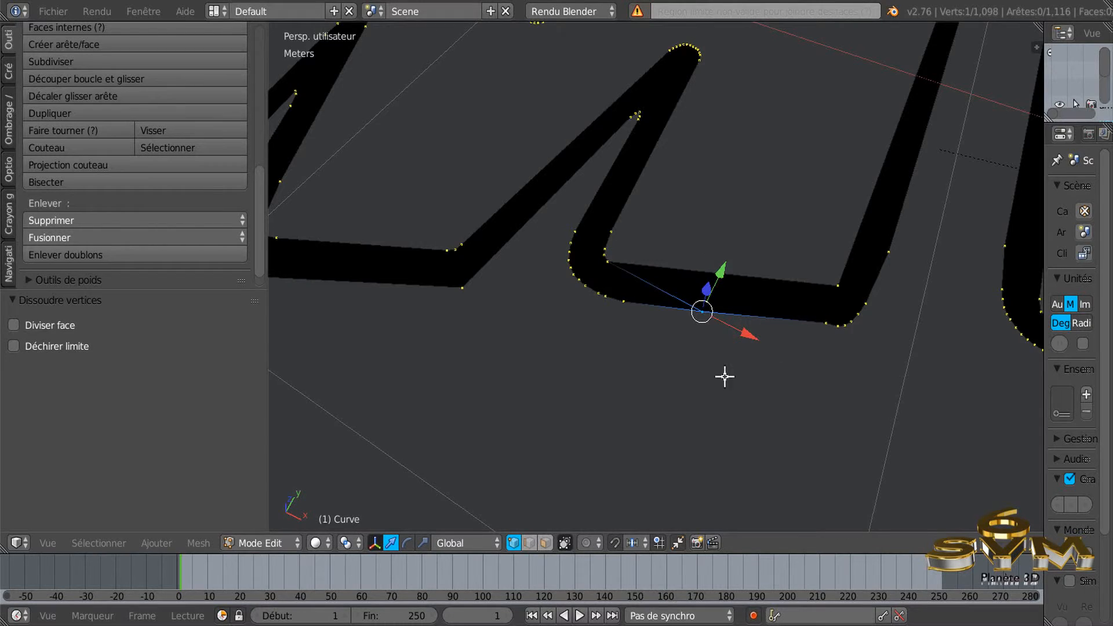
# Step: Dissolve the extra vertex on the inner outline of the M's central stroke
pyautogui.scroll(-8, 671, 388)
pyautogui.moveTo(671, 388); pyautogui.dragTo(748, 341, button='middle')
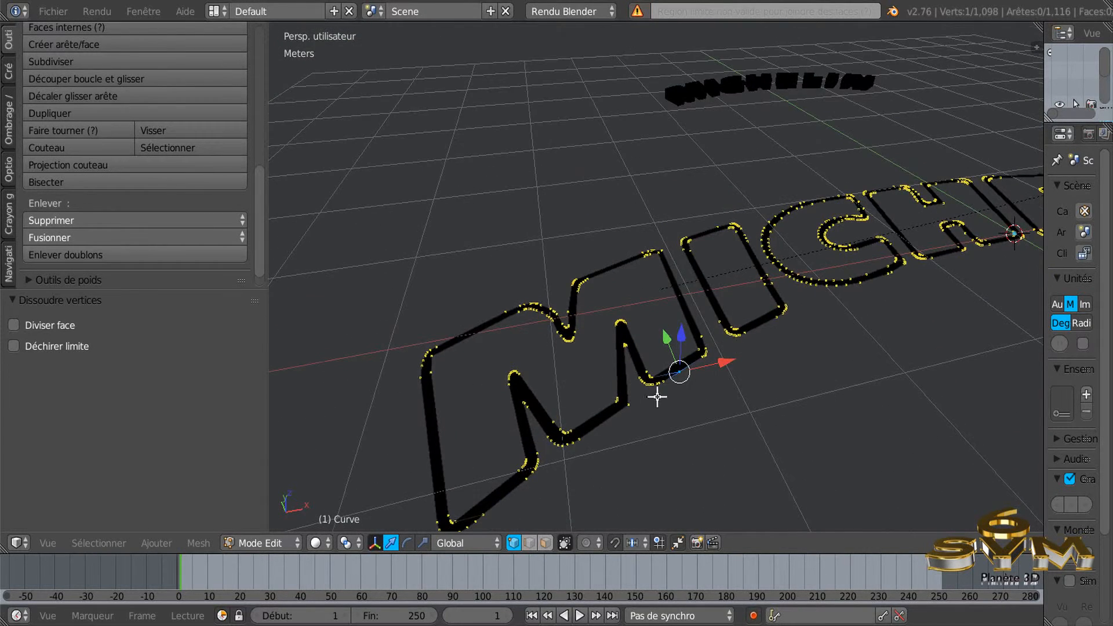
pyautogui.keyDown('shift'); pyautogui.moveTo(656, 395); pyautogui.dragTo(725, 301, button='middle'); pyautogui.keyUp('shift')
pyautogui.scroll(7, 636, 341)
pyautogui.scroll(-3, 665, 273)
pyautogui.moveTo(665, 273)
pyautogui.mouseDown(button='middle')
pyautogui.moveTo(658, 319)
pyautogui.moveTo(659, 256)
pyautogui.mouseUp(button='middle')
pyautogui.rightClick(667, 246)
pyautogui.press('x')
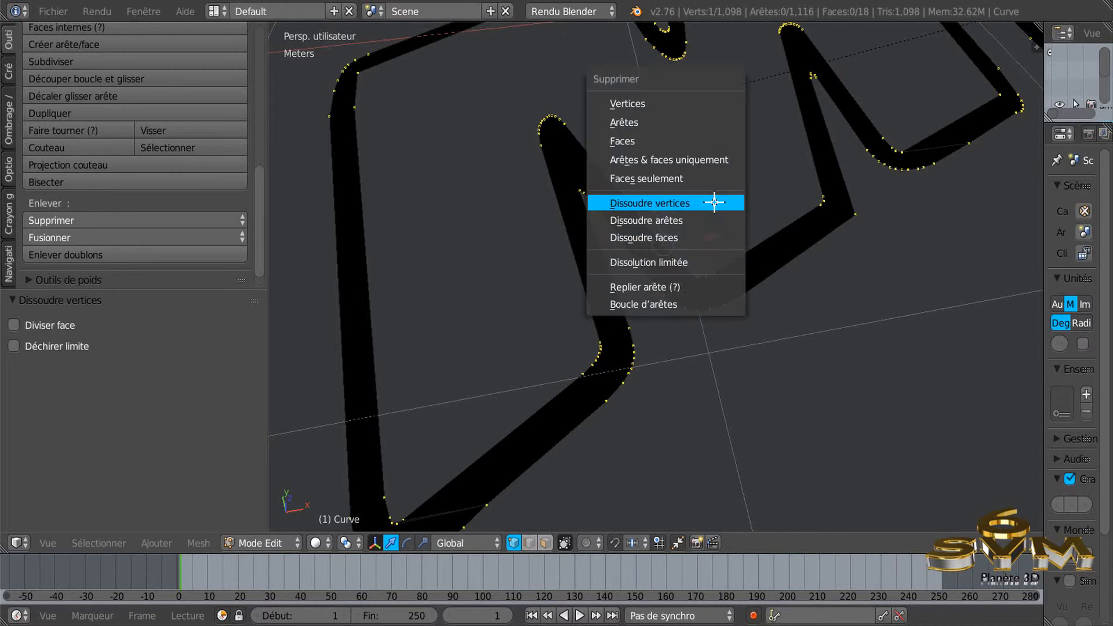
pyautogui.click(715, 202)
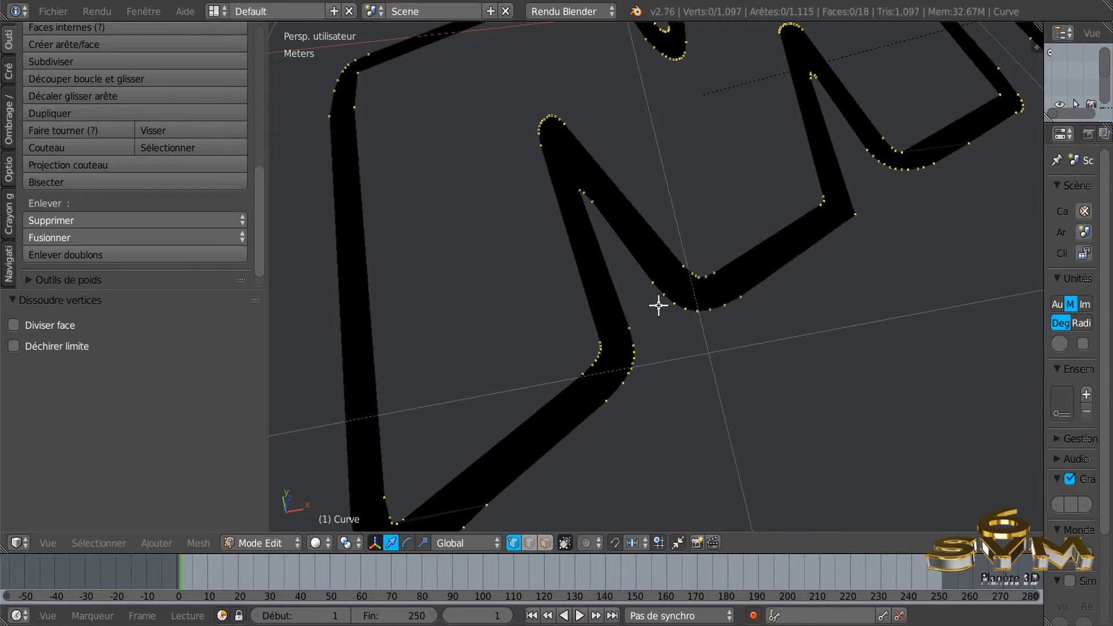
# Step: Examine the diagonal edge left on the M's right foot and check the lettering's faces in face selection mode
pyautogui.scroll(-2, 713, 323)
pyautogui.keyDown('shift'); pyautogui.moveTo(760, 304); pyautogui.dragTo(618, 374, button='middle'); pyautogui.keyUp('shift')
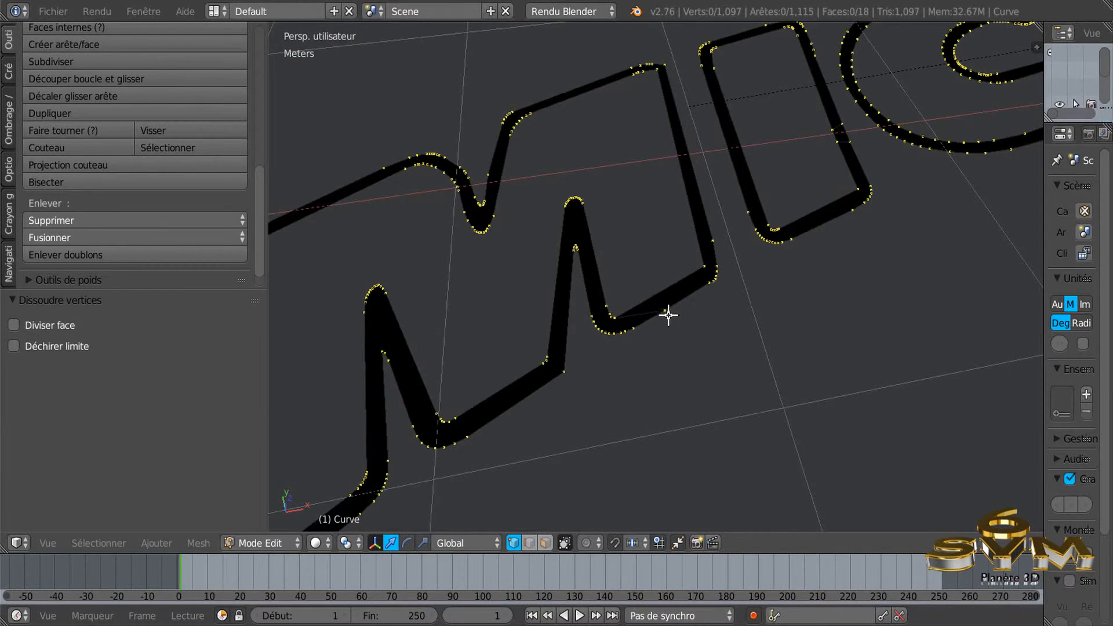
pyautogui.scroll(5, 632, 311)
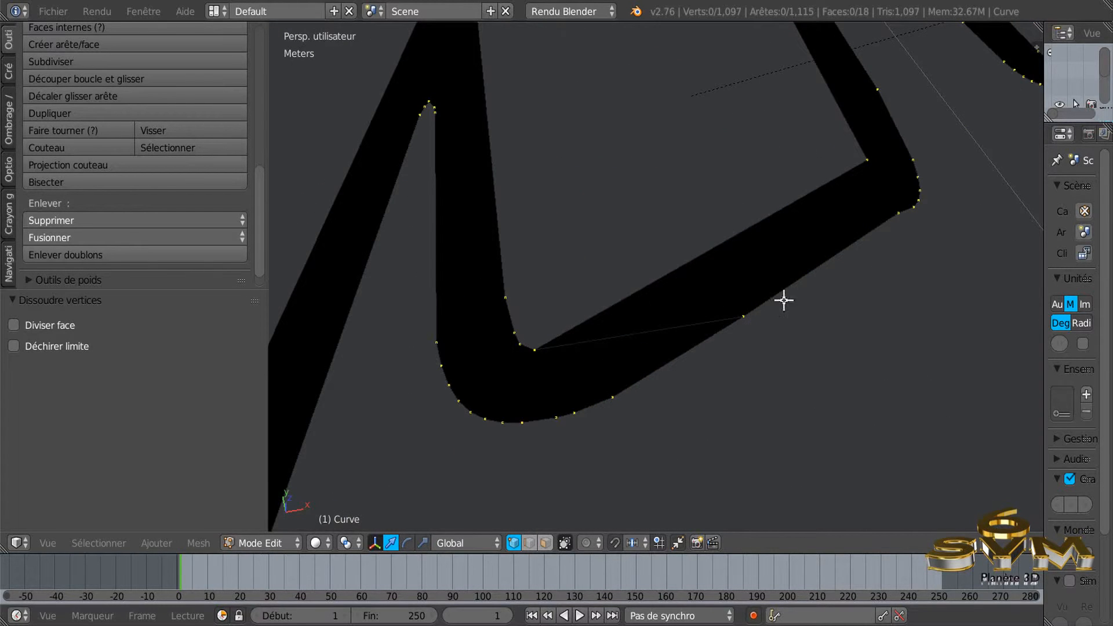
pyautogui.scroll(-7, 691, 375)
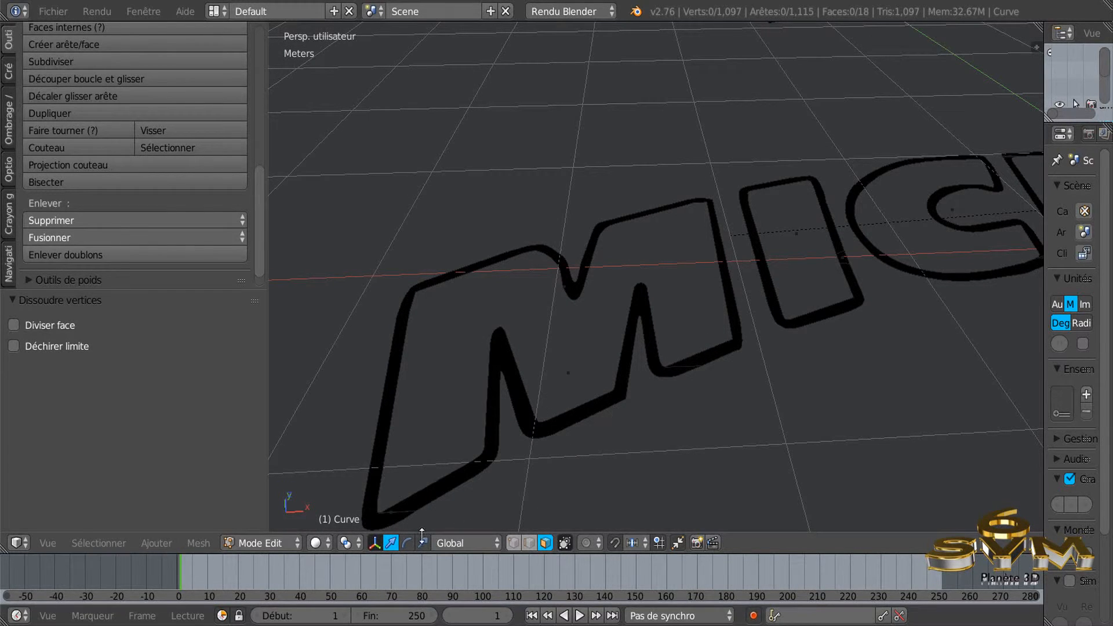
pyautogui.click(313, 543)
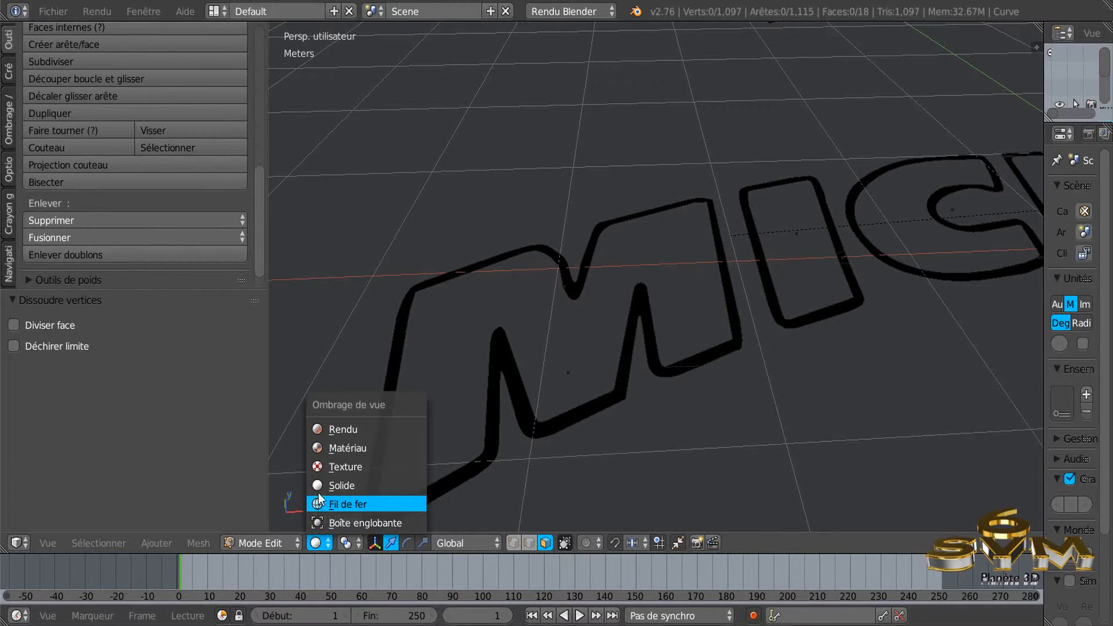
pyautogui.scroll(-6, 565, 372)
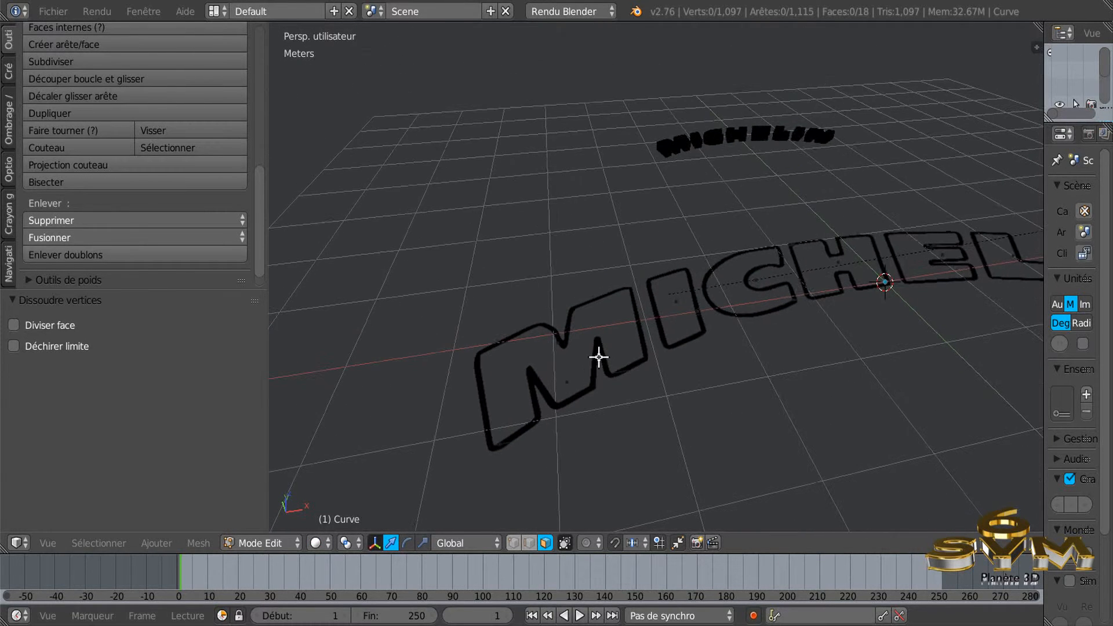
pyautogui.keyDown('shift'); pyautogui.moveTo(565, 383); pyautogui.dragTo(567, 379, button='middle'); pyautogui.keyUp('shift')
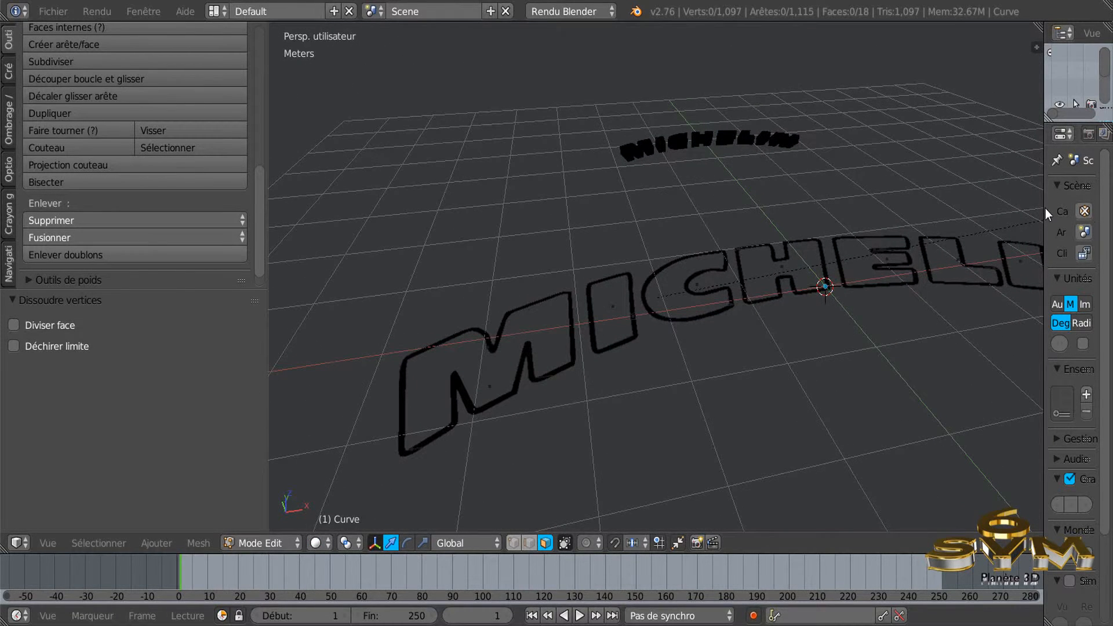
# Step: Change the diffuse colour of the lettering's SVGMat.006 material from black to light grey
pyautogui.moveTo(1043, 203); pyautogui.dragTo(905, 208)
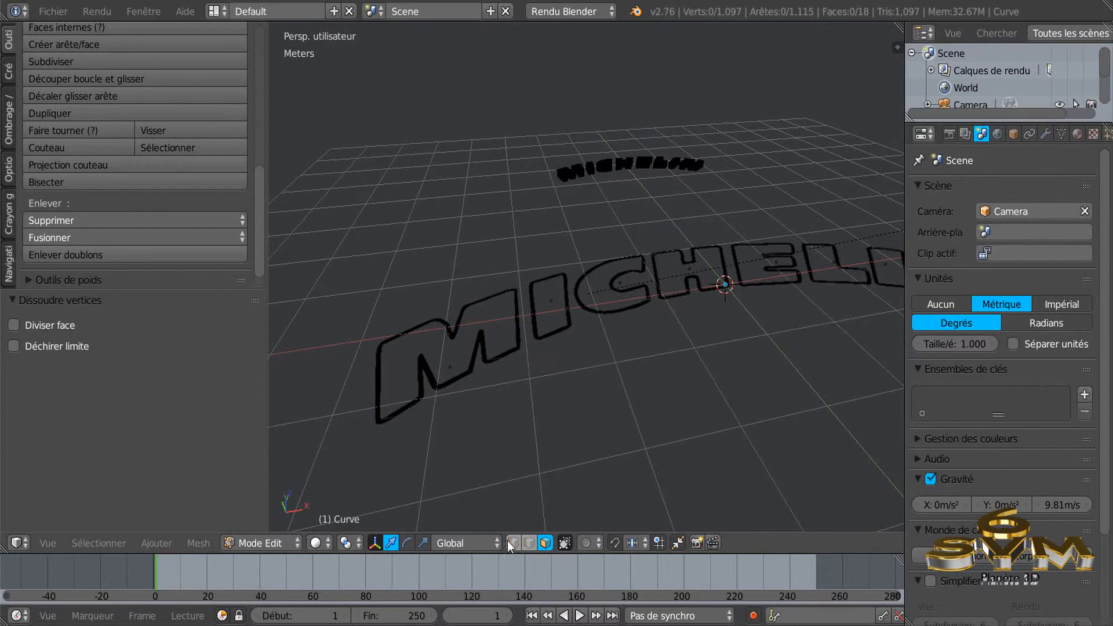
pyautogui.click(1076, 135)
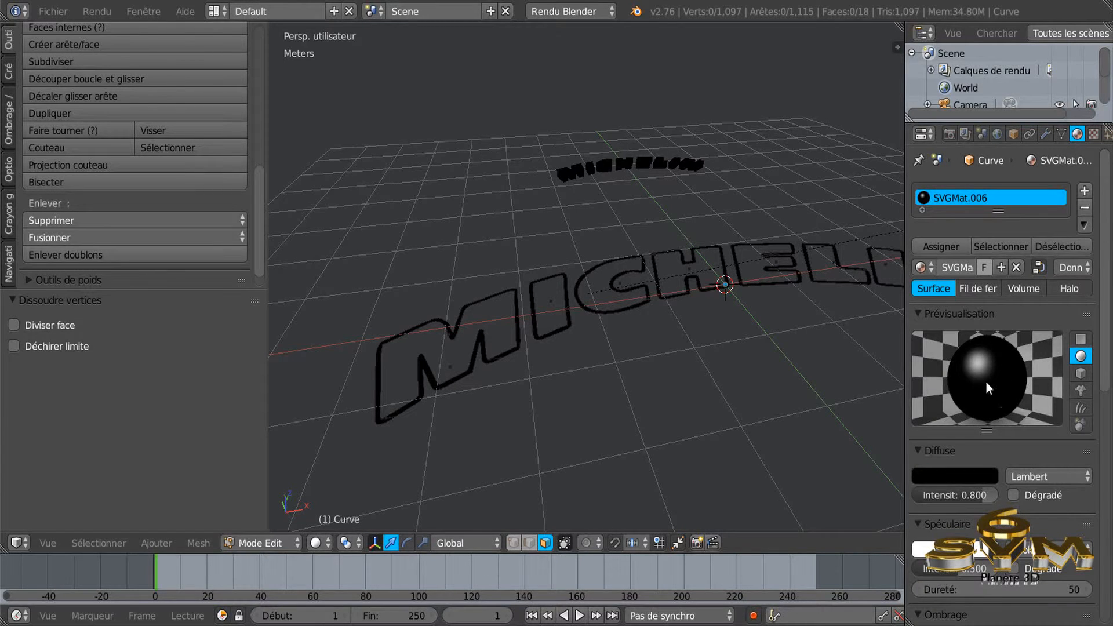
pyautogui.click(957, 477)
pyautogui.moveTo(987, 371); pyautogui.dragTo(987, 286)
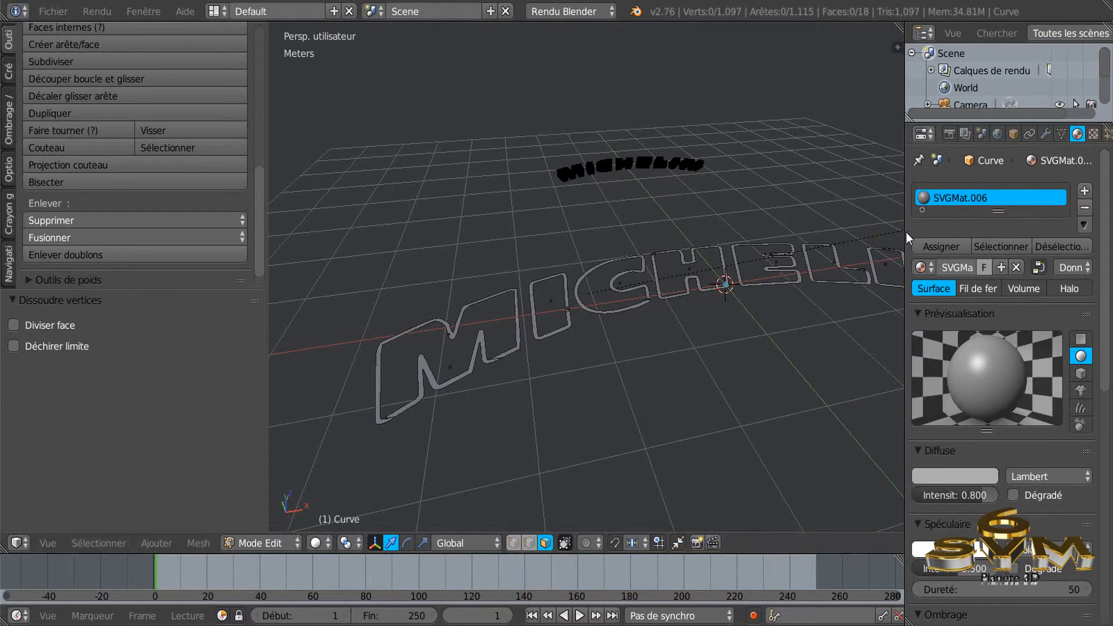
pyautogui.moveTo(906, 232); pyautogui.dragTo(964, 230)
# Step: Examine the lettering for remaining stray edges, including the end of the C, and view the whole word in object mode
pyautogui.scroll(2, 644, 378)
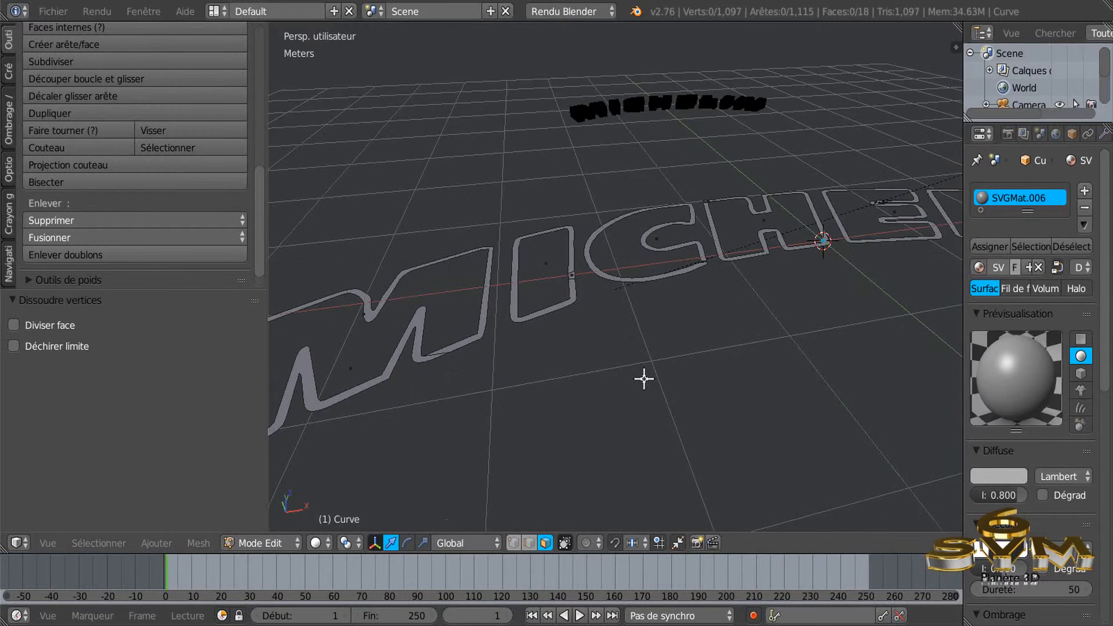
pyautogui.scroll(2, 641, 394)
pyautogui.scroll(3, 672, 327)
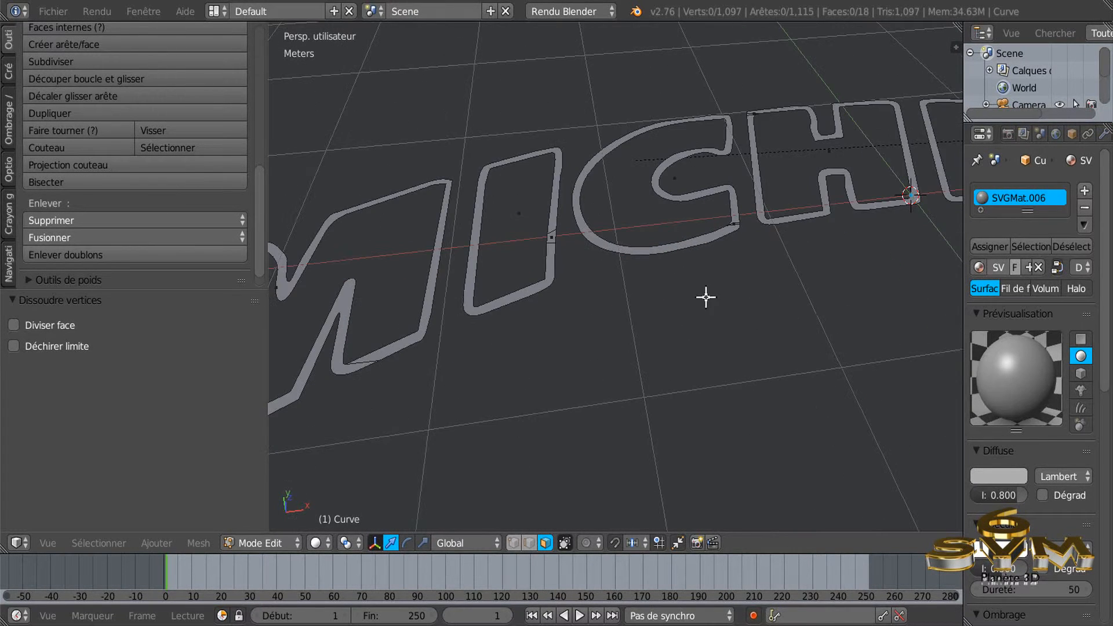
pyautogui.scroll(5, 736, 302)
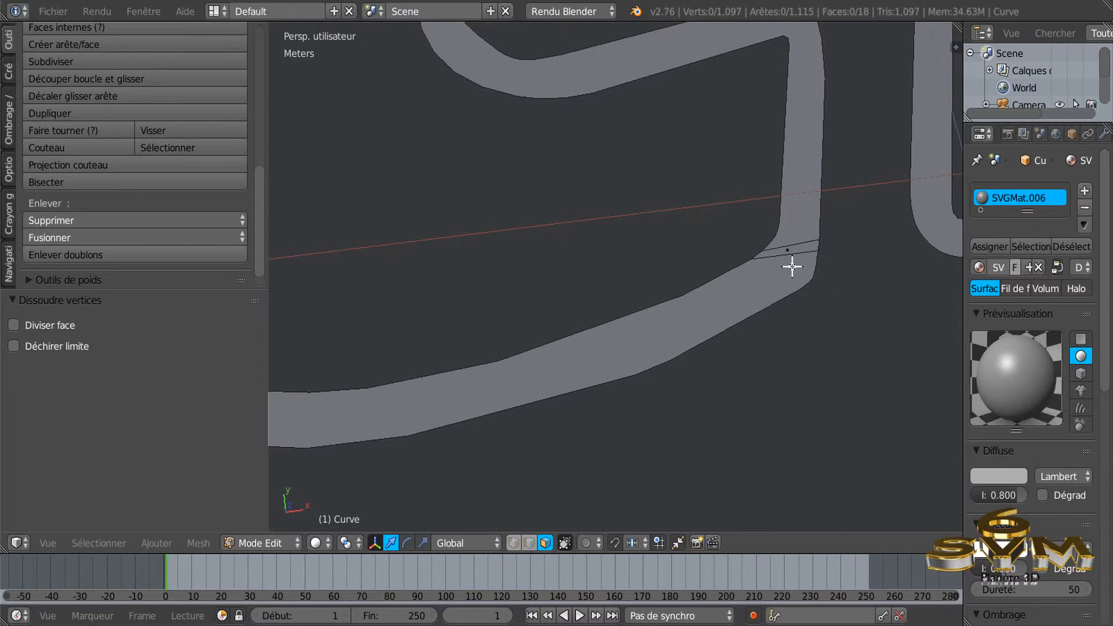
pyautogui.scroll(-8, 822, 302)
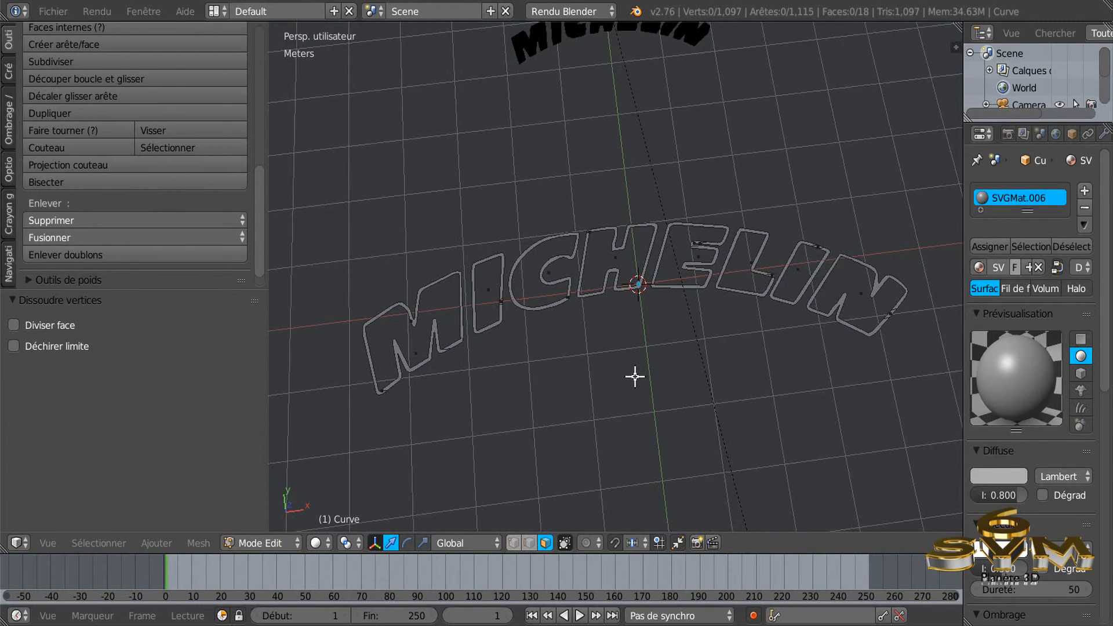
pyautogui.moveTo(636, 376); pyautogui.dragTo(624, 331, button='middle')
pyautogui.press('Tab')
pyautogui.moveTo(622, 371); pyautogui.dragTo(622, 349, button='middle')
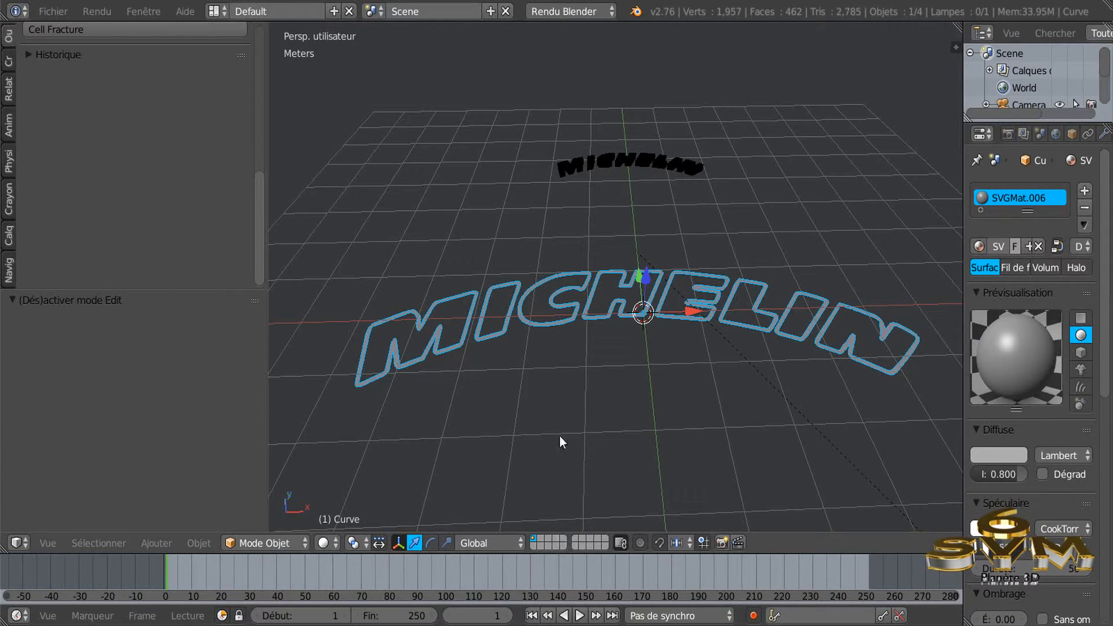
pyautogui.press('Tab')
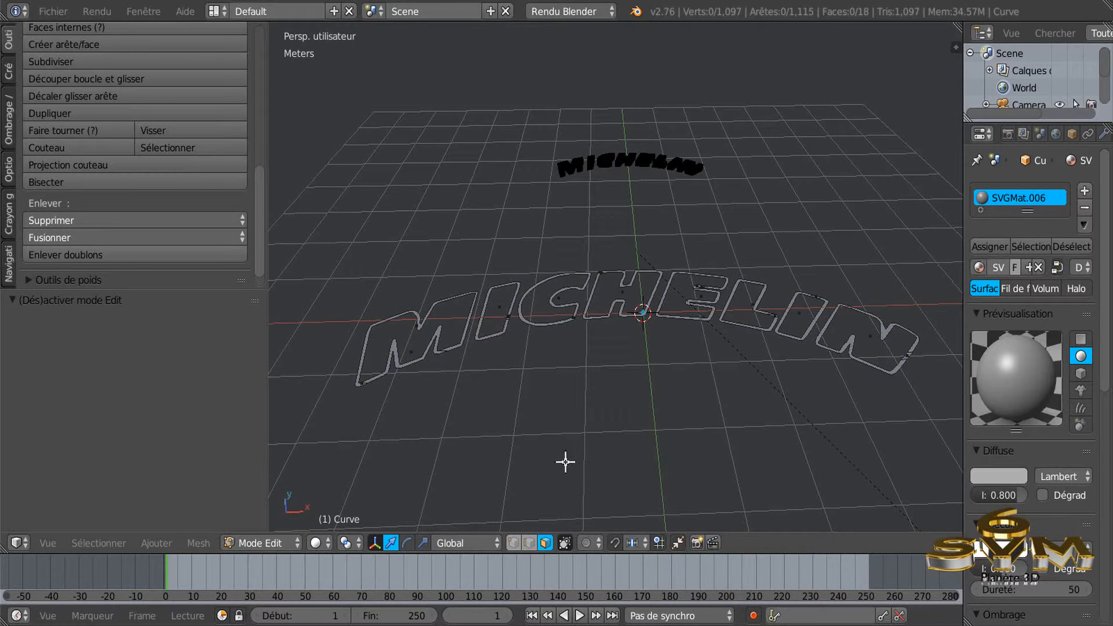
# Step: Extrude the whole MICHELIN outline mesh about 52 cm upward along Z and return to object mode
pyautogui.press('a')
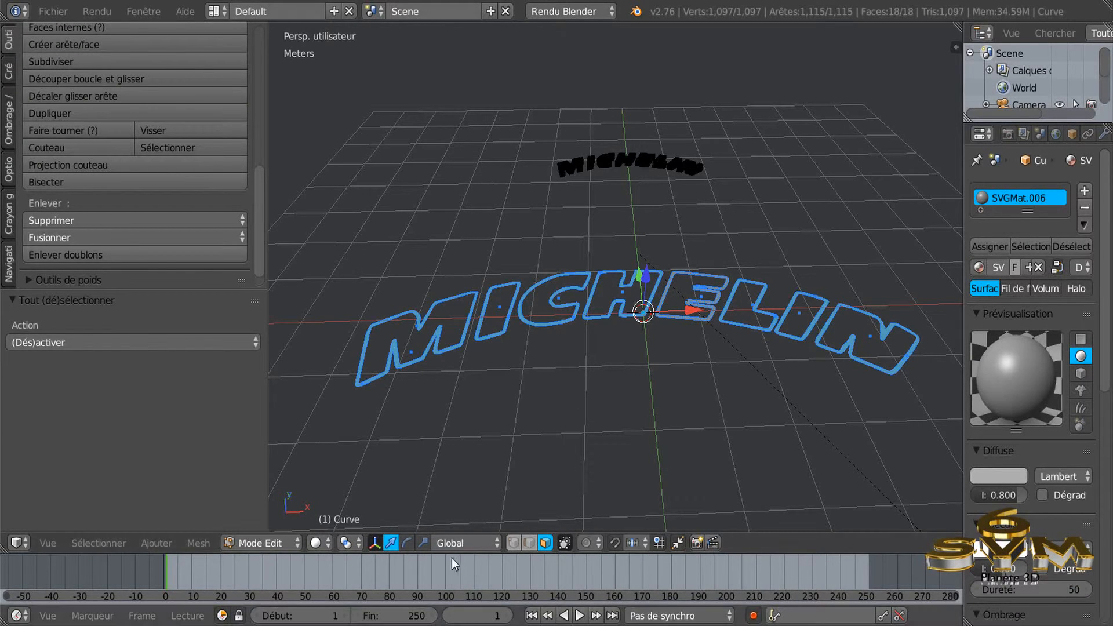
pyautogui.click(514, 543)
pyautogui.moveTo(581, 455); pyautogui.dragTo(572, 412, button='middle')
pyautogui.press('e')
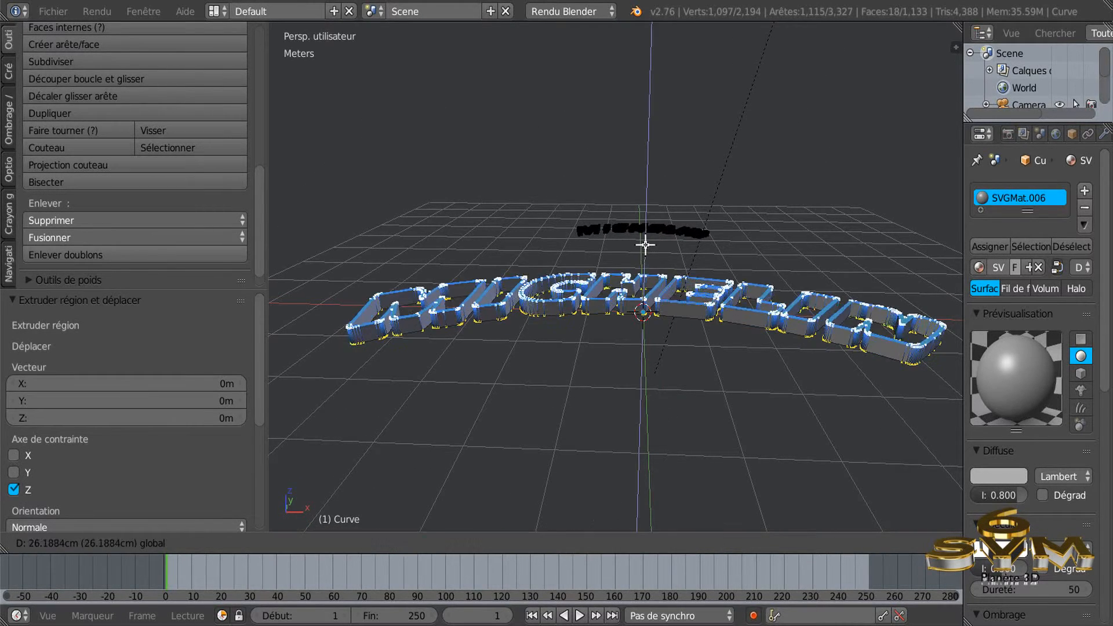
pyautogui.click(646, 235)
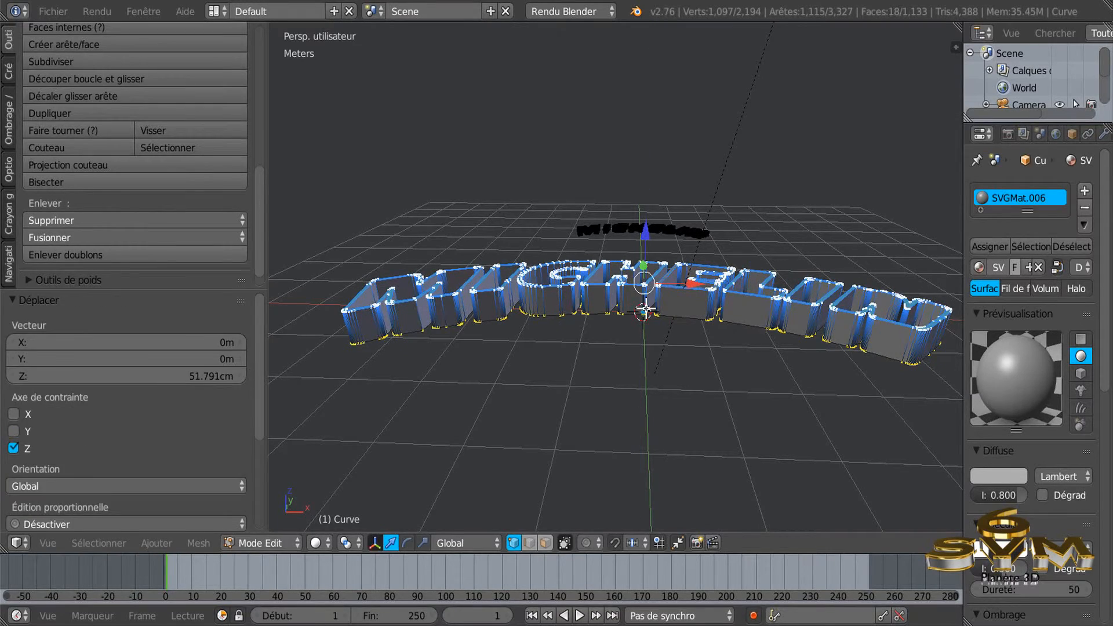
pyautogui.press('Tab')
# Step: Examine the extruded outline lettering from above, from the front and from the M's end, including its wall thickness
pyautogui.moveTo(652, 366); pyautogui.dragTo(601, 292, button='middle')
pyautogui.scroll(-3, 583, 343)
pyautogui.moveTo(584, 344); pyautogui.dragTo(567, 390, button='middle')
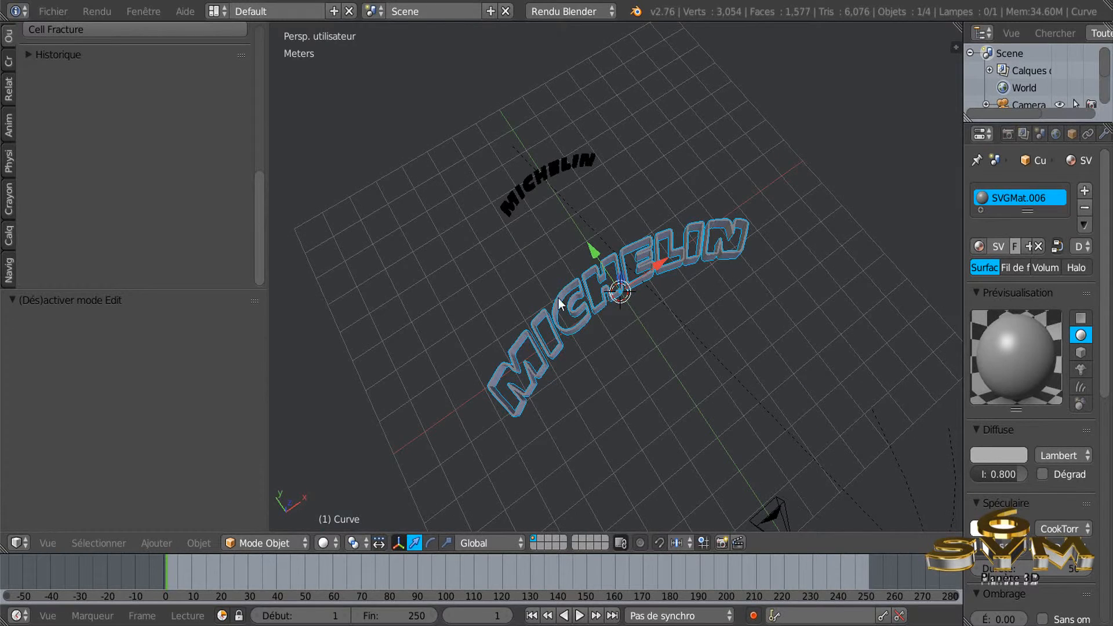
pyautogui.moveTo(642, 355); pyautogui.dragTo(615, 324, button='middle')
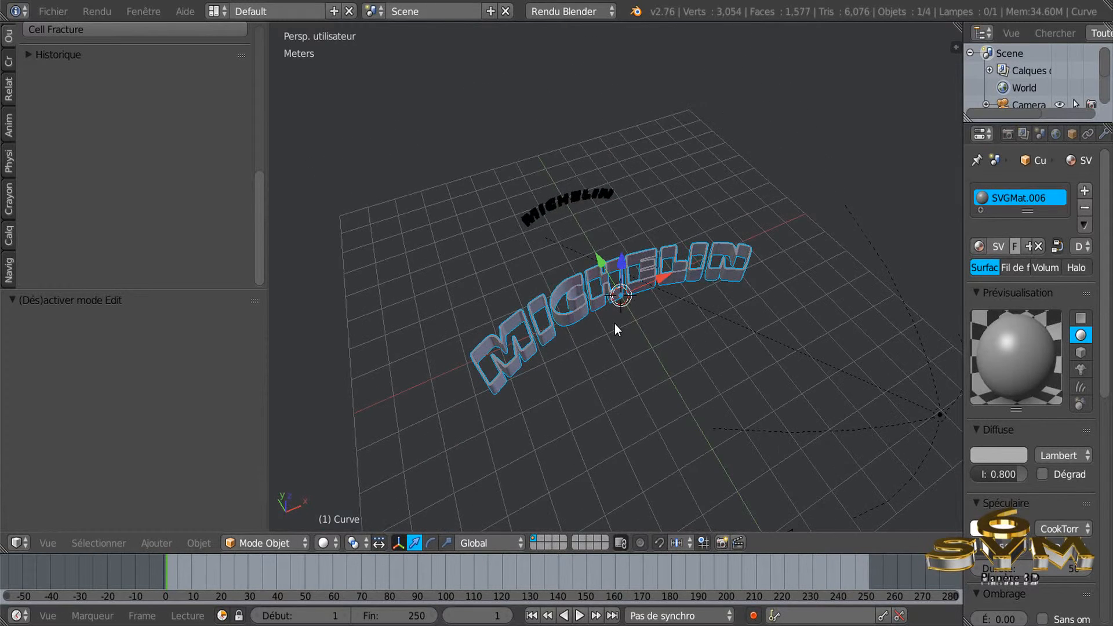
pyautogui.scroll(2, 599, 332)
pyautogui.scroll(1, 599, 332)
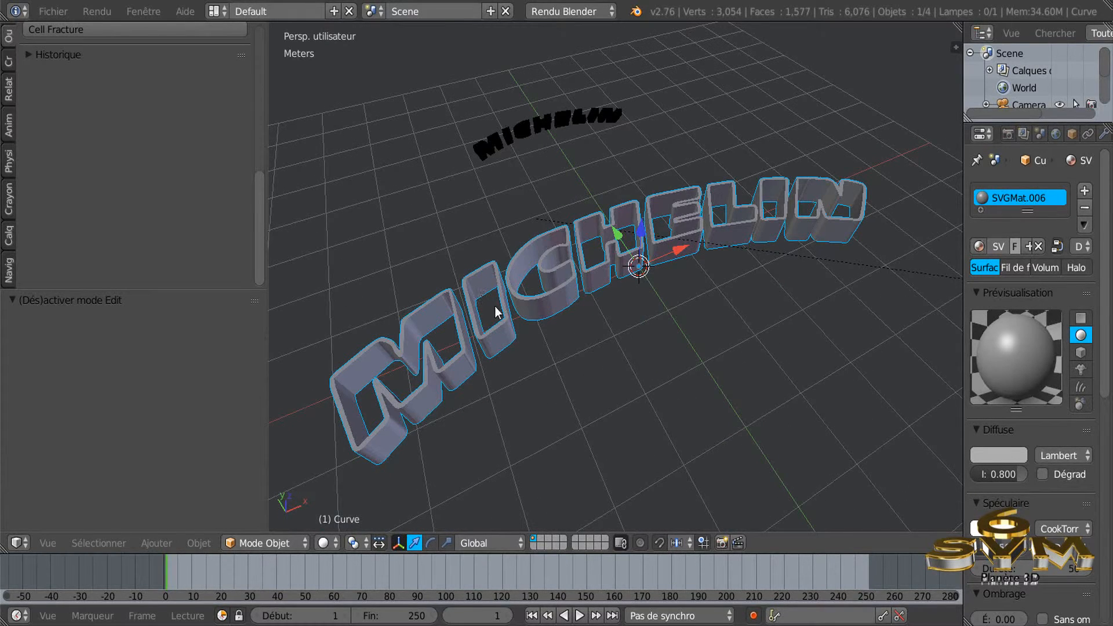
pyautogui.moveTo(517, 293); pyautogui.dragTo(551, 344, button='middle')
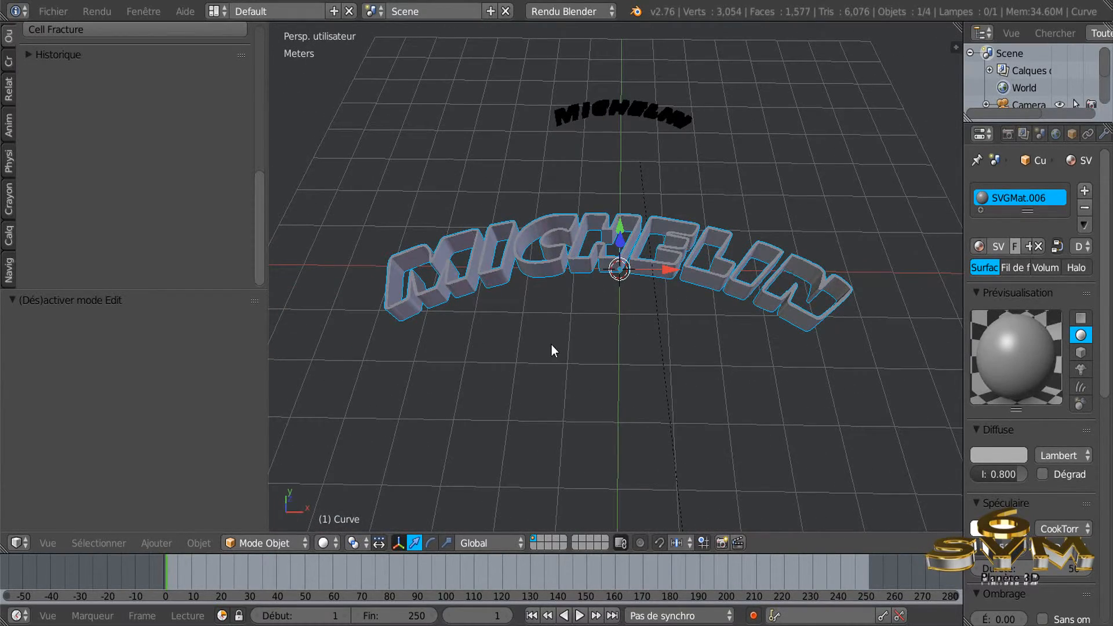
pyautogui.moveTo(630, 354); pyautogui.dragTo(694, 292, button='middle')
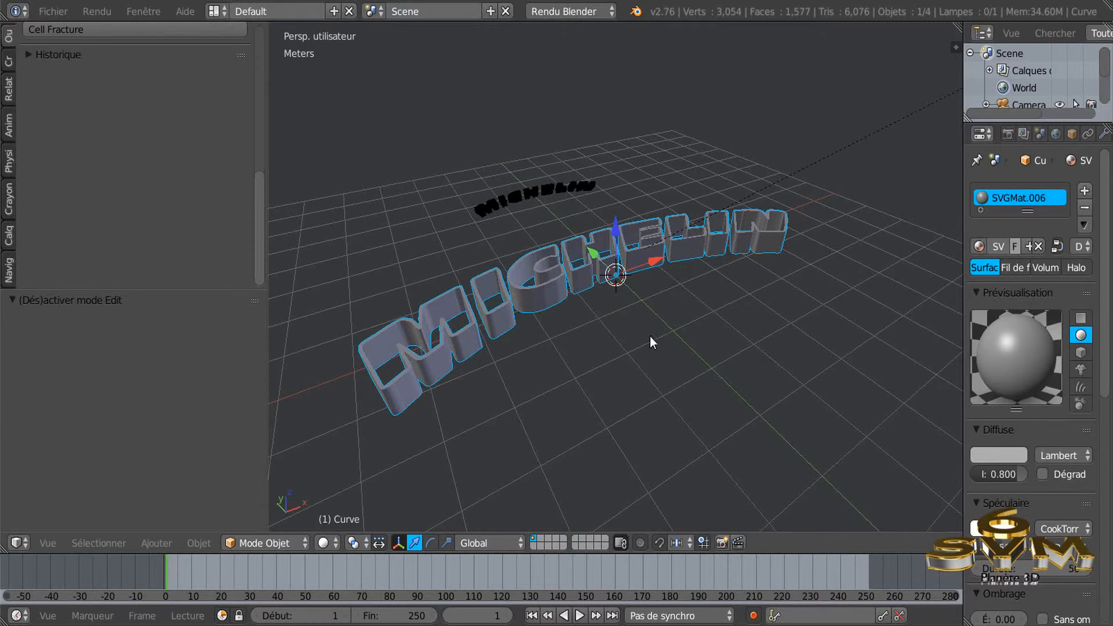
pyautogui.moveTo(555, 333); pyautogui.dragTo(624, 308, button='middle')
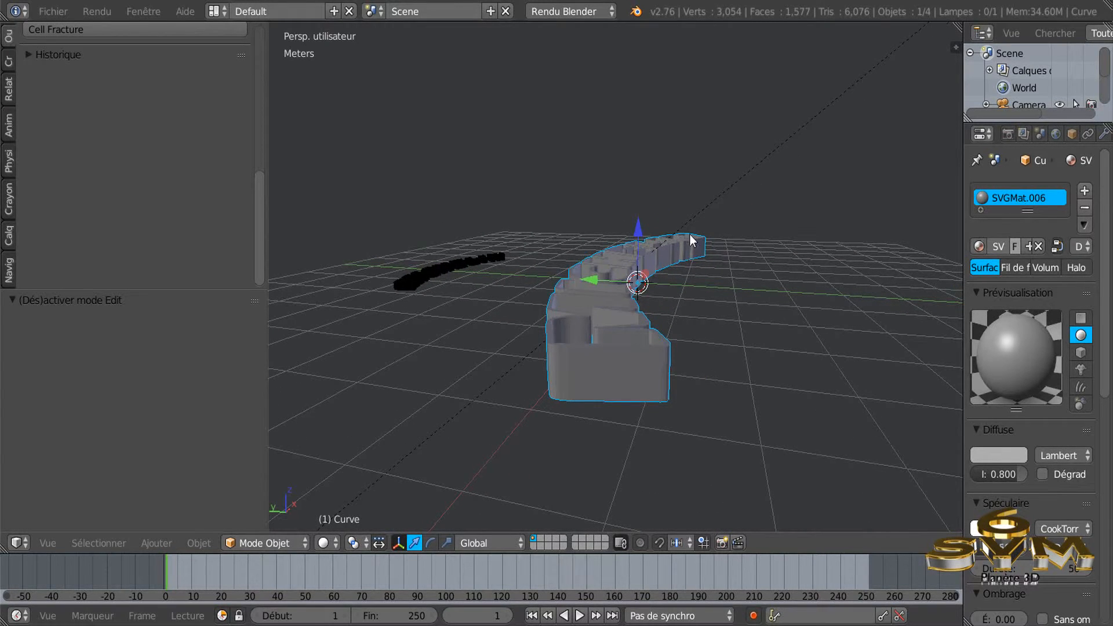
pyautogui.moveTo(740, 303); pyautogui.dragTo(615, 316, button='middle')
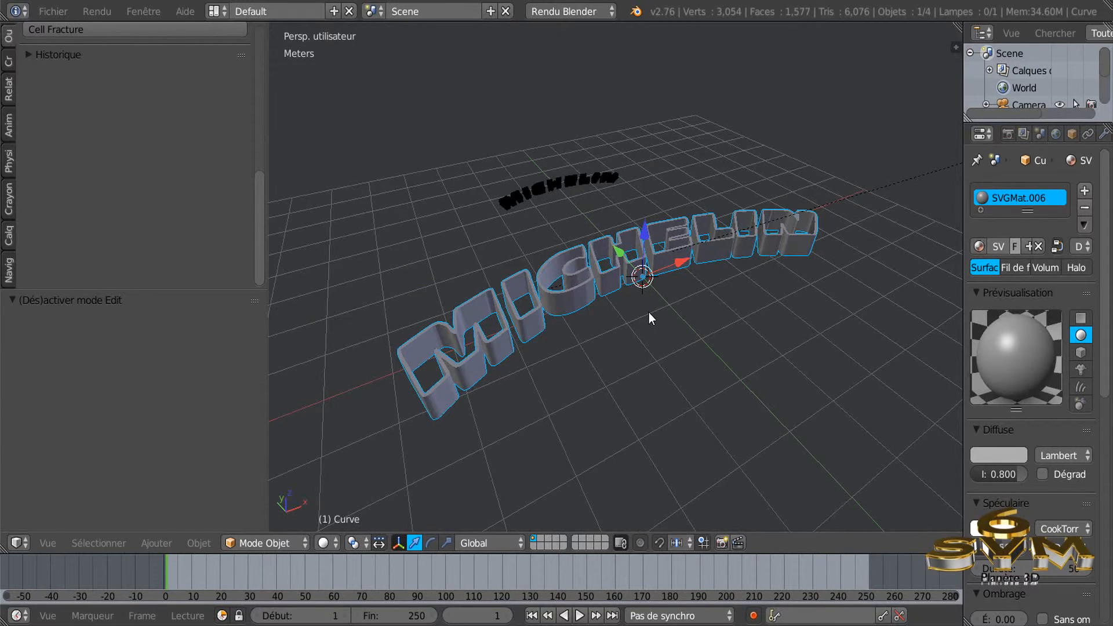
pyautogui.moveTo(628, 345); pyautogui.dragTo(614, 387, button='middle')
pyautogui.moveTo(639, 274); pyautogui.dragTo(686, 239, button='middle')
pyautogui.scroll(3, 612, 278)
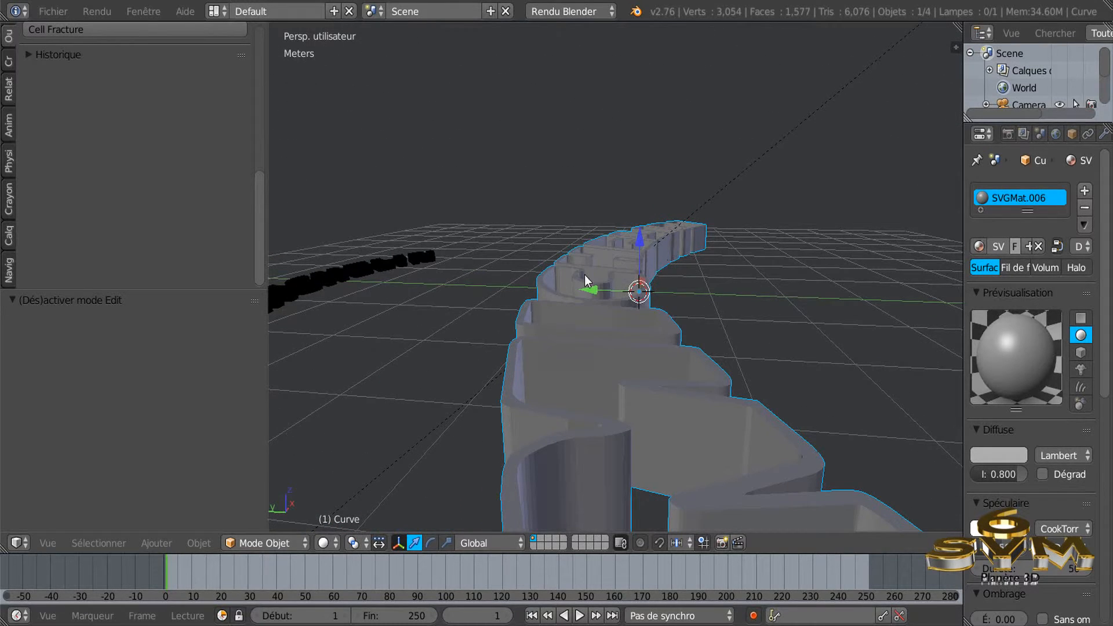
pyautogui.moveTo(566, 325); pyautogui.dragTo(585, 382, button='middle')
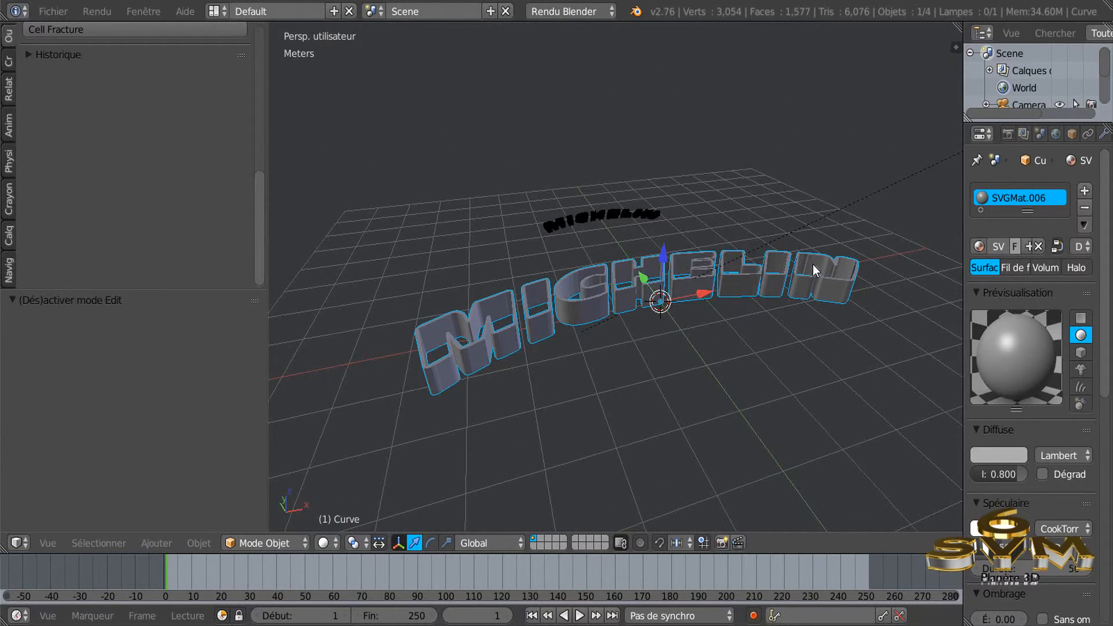
pyautogui.moveTo(687, 320); pyautogui.dragTo(747, 303, button='middle')
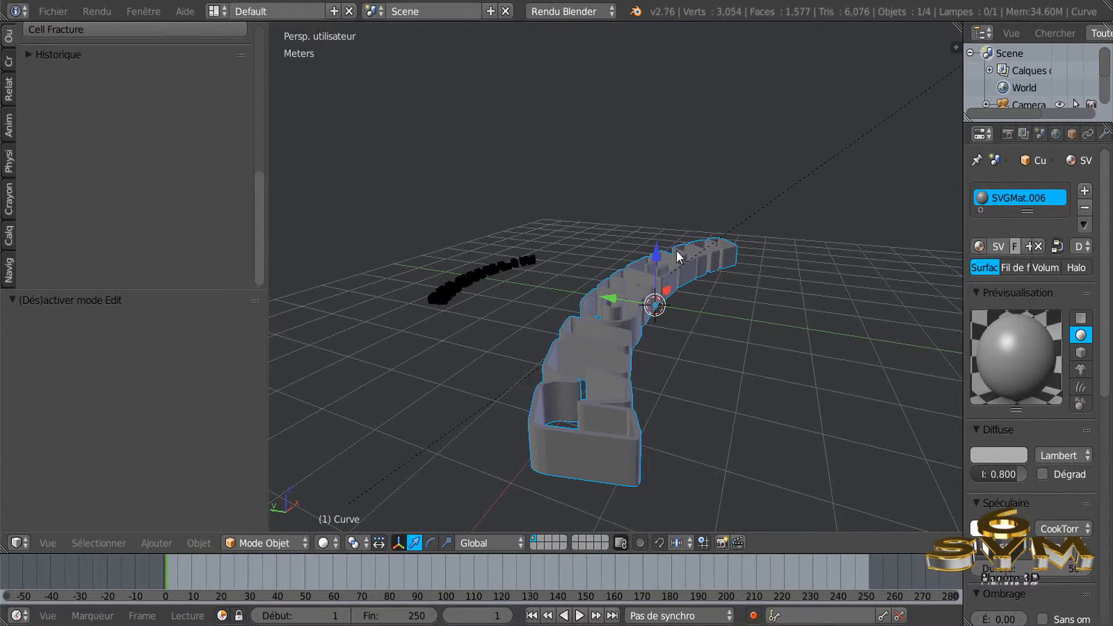
pyautogui.moveTo(733, 337); pyautogui.dragTo(576, 360, button='middle')
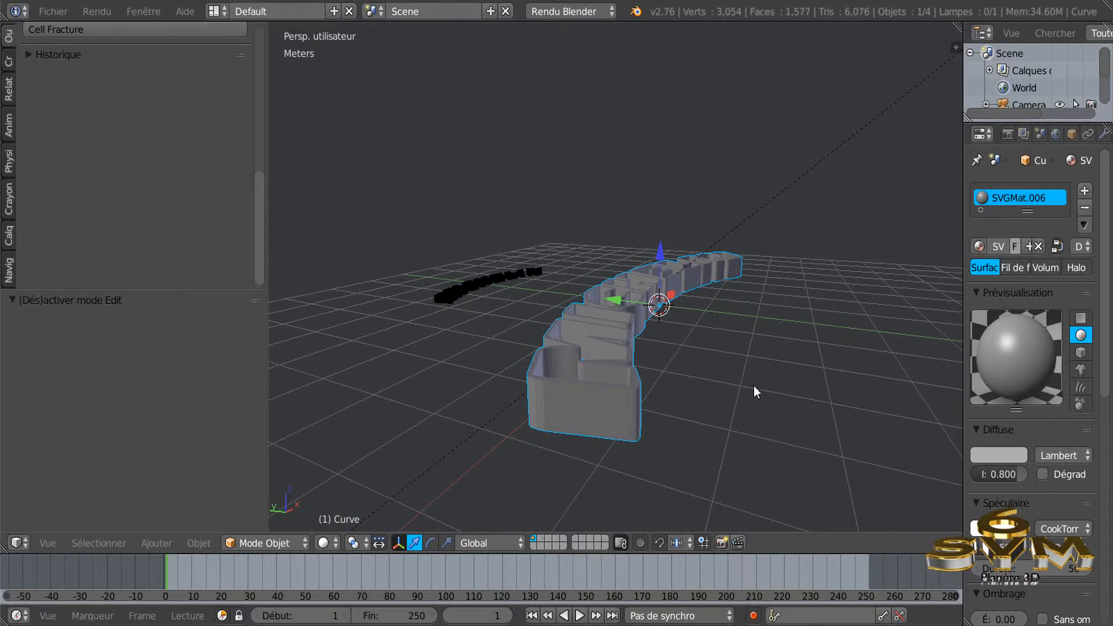
pyautogui.moveTo(798, 342); pyautogui.dragTo(660, 404, button='middle')
pyautogui.moveTo(606, 355); pyautogui.dragTo(574, 325, button='middle')
pyautogui.scroll(2, 592, 367)
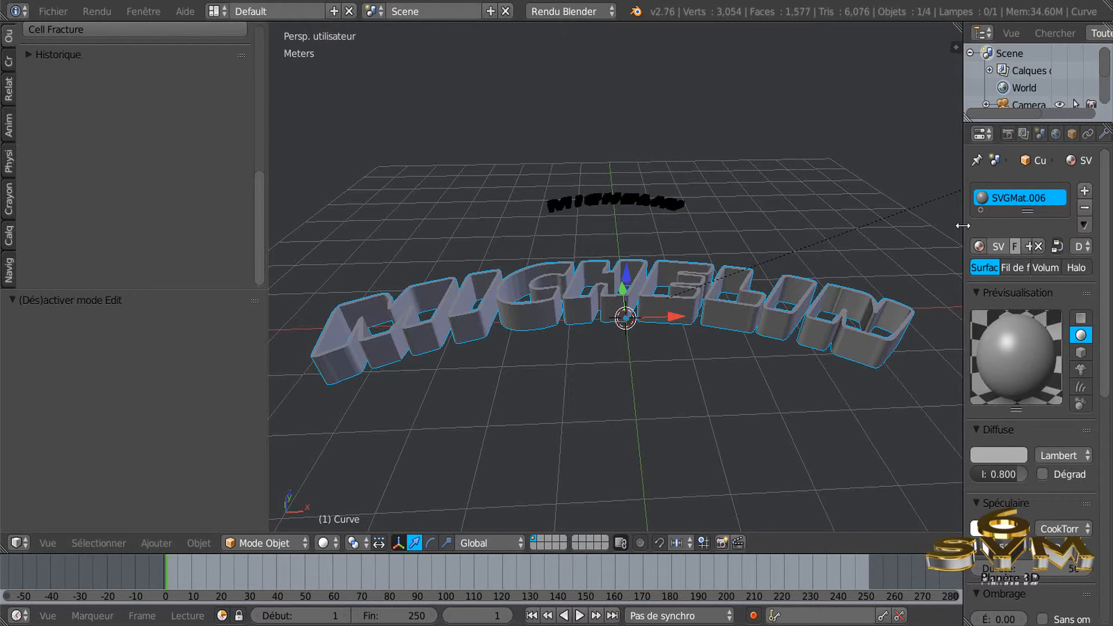
# Step: Widen the 3D view and examine the hollow extruded lettering from the front and above
pyautogui.moveTo(963, 227); pyautogui.dragTo(1015, 228)
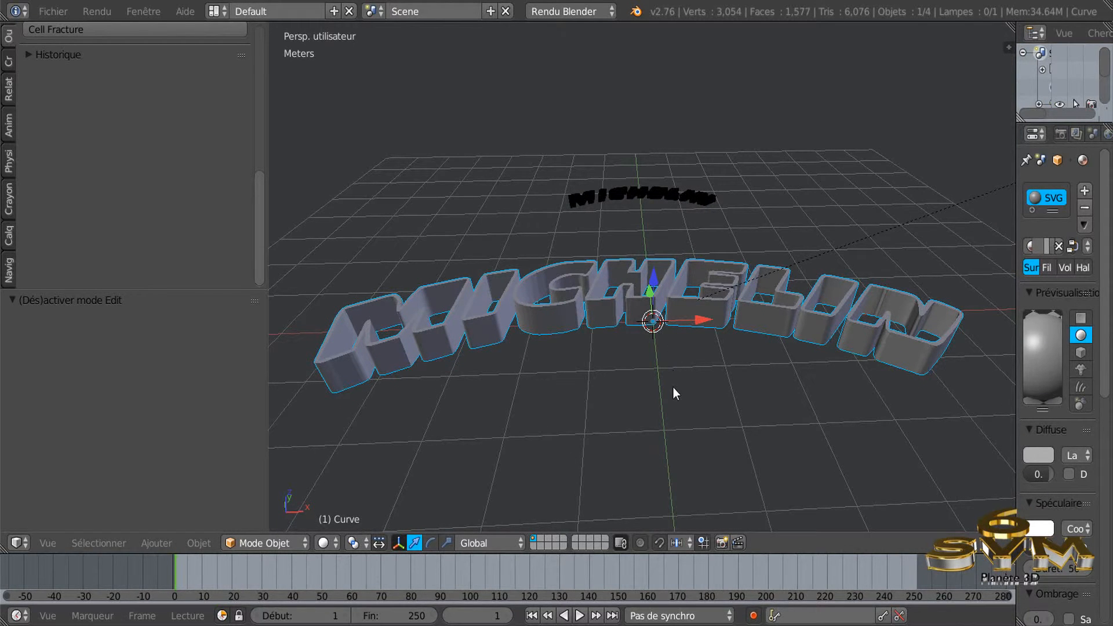
pyautogui.moveTo(665, 625)
pyautogui.moveTo(648, 356); pyautogui.dragTo(649, 326, button='middle')
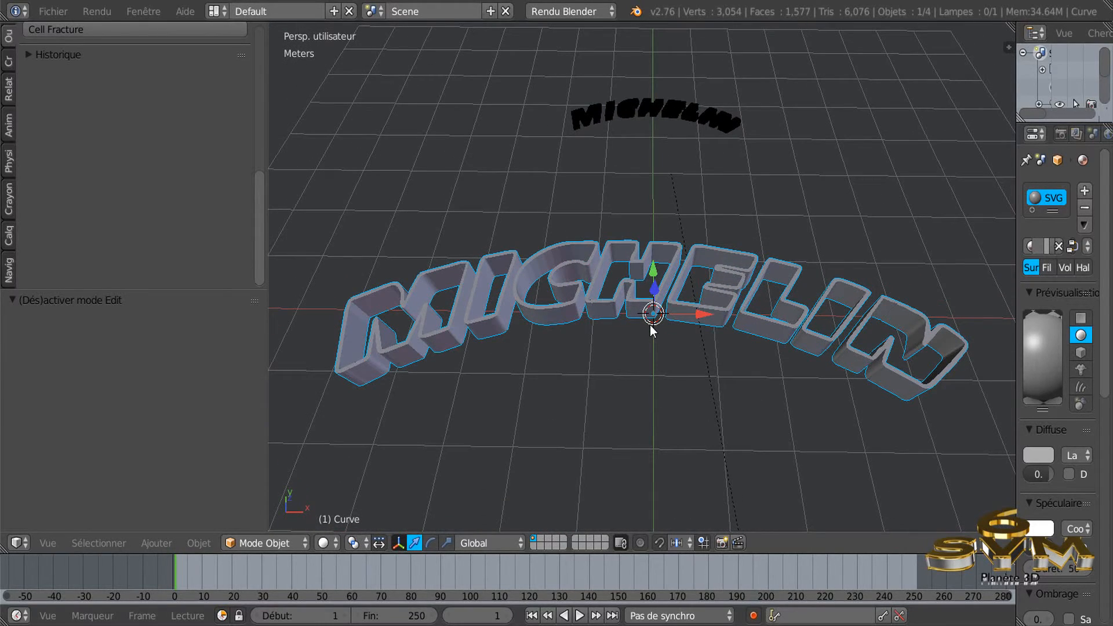
pyautogui.scroll(-2, 650, 327)
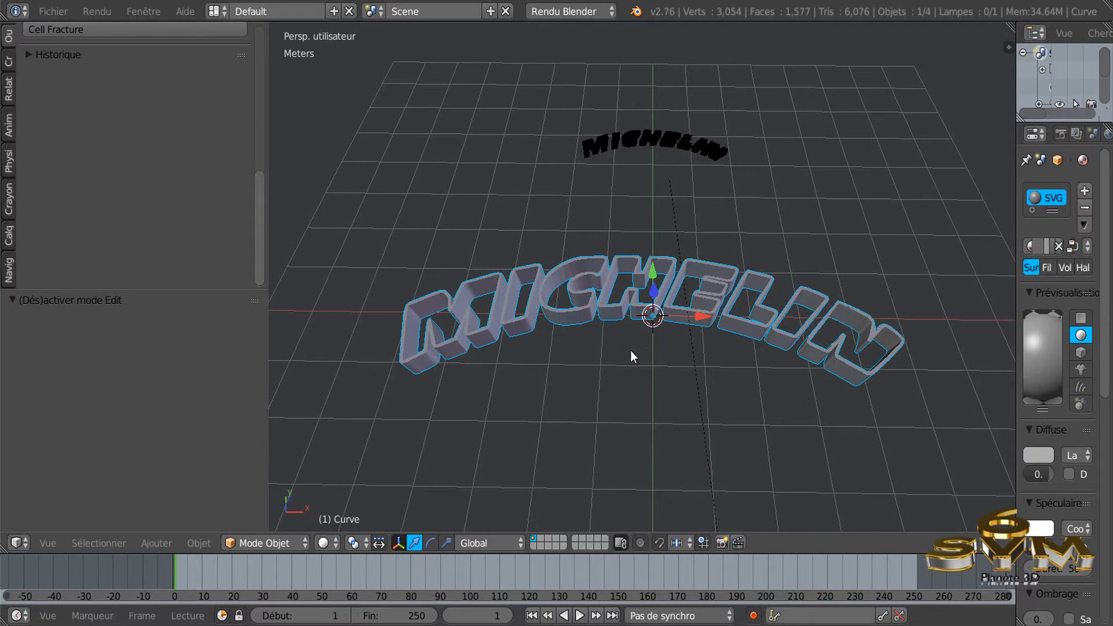
pyautogui.moveTo(631, 350); pyautogui.dragTo(635, 337, button='middle')
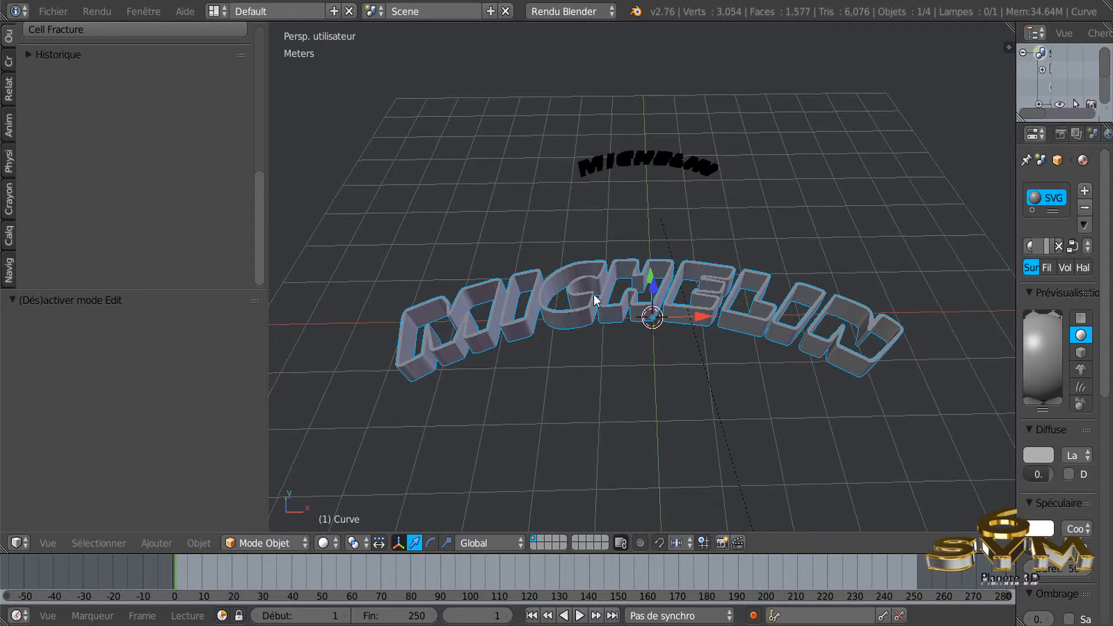
pyautogui.moveTo(625, 364); pyautogui.dragTo(629, 389, button='middle')
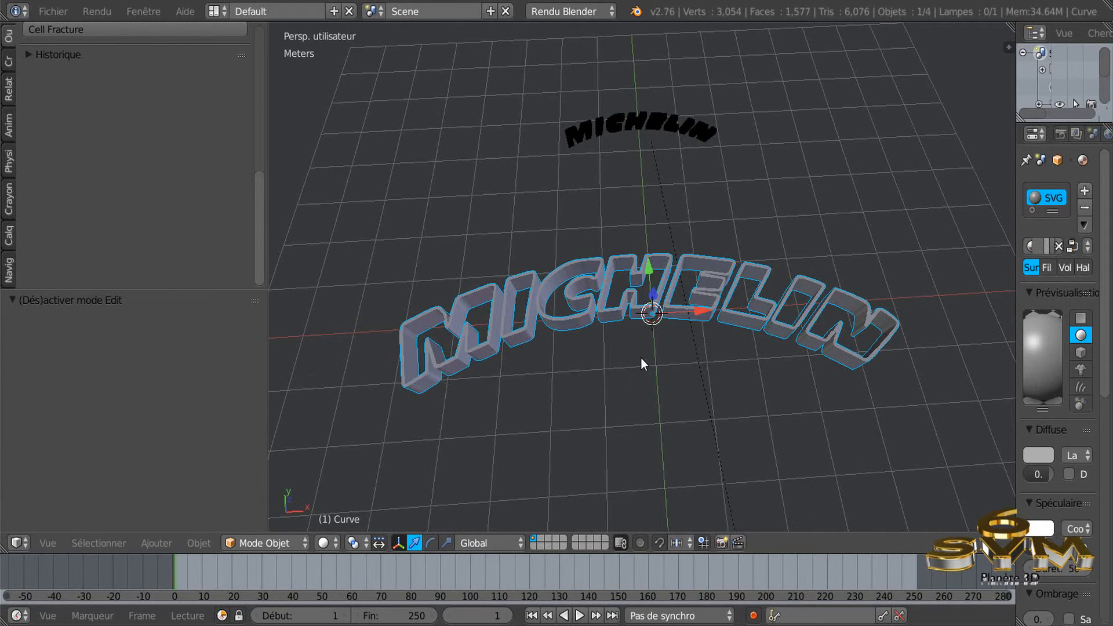
# Step: Select the small solid LOGO MICHELIN object and change its SVGMat.001 material's diffuse colour to light grey
pyautogui.keyDown('shift'); pyautogui.moveTo(697, 176); pyautogui.dragTo(690, 237, button='middle'); pyautogui.keyUp('shift')
pyautogui.scroll(3, 656, 242)
pyautogui.scroll(4, 656, 242)
pyautogui.scroll(-3, 597, 394)
pyautogui.moveTo(597, 394); pyautogui.dragTo(527, 266, button='middle')
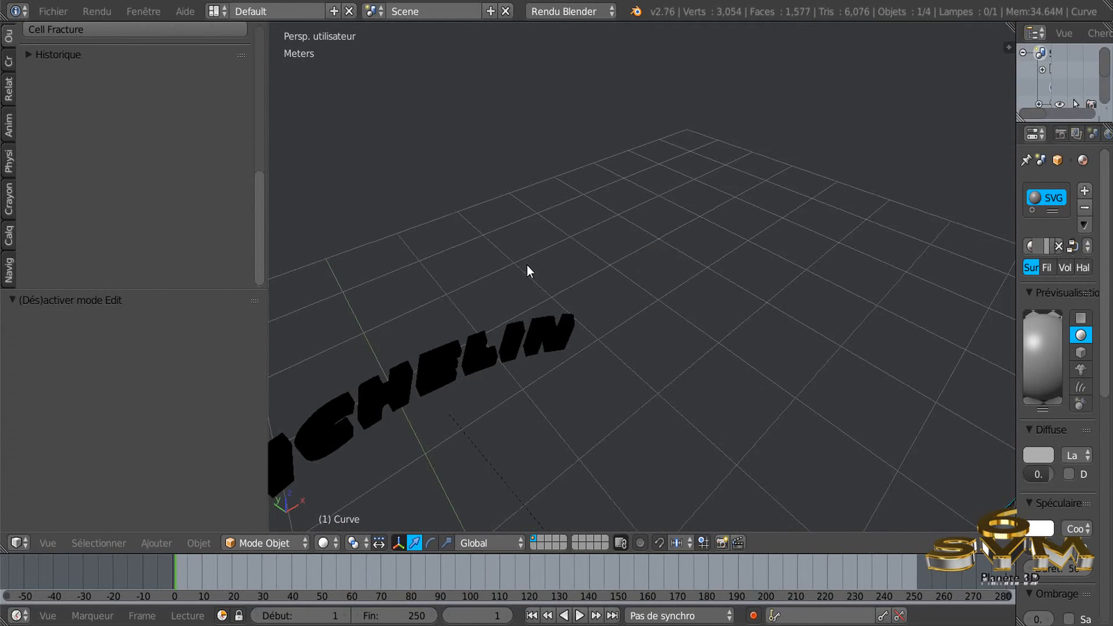
pyautogui.scroll(-3, 527, 265)
pyautogui.keyDown('shift'); pyautogui.moveTo(545, 374); pyautogui.dragTo(529, 110, button='middle'); pyautogui.keyUp('shift')
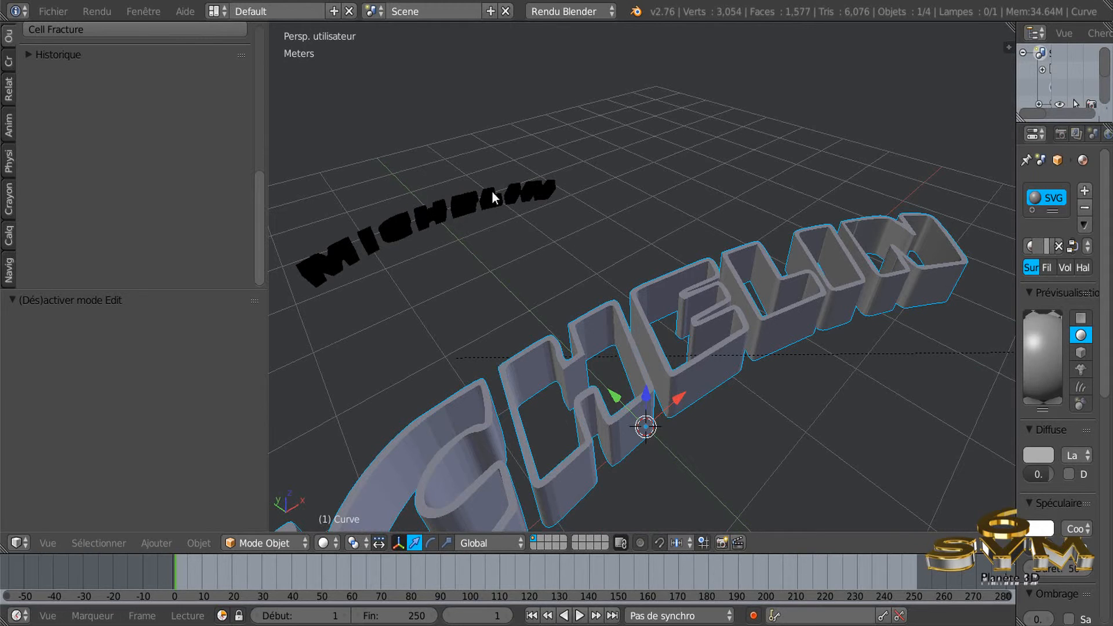
pyautogui.rightClick(421, 217)
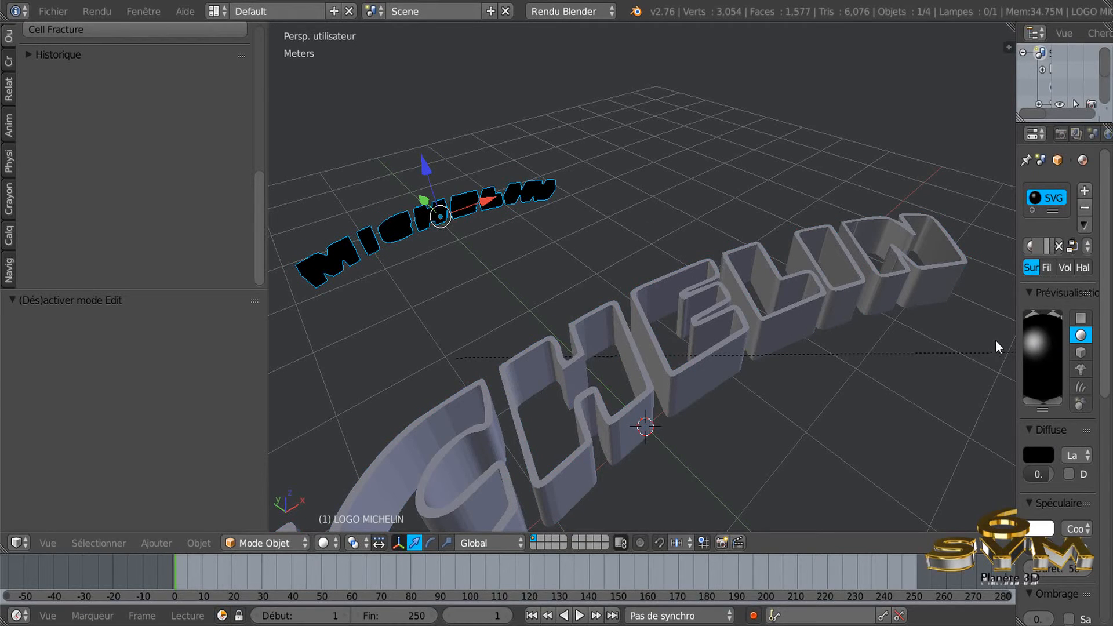
pyautogui.moveTo(1015, 325); pyautogui.dragTo(902, 325)
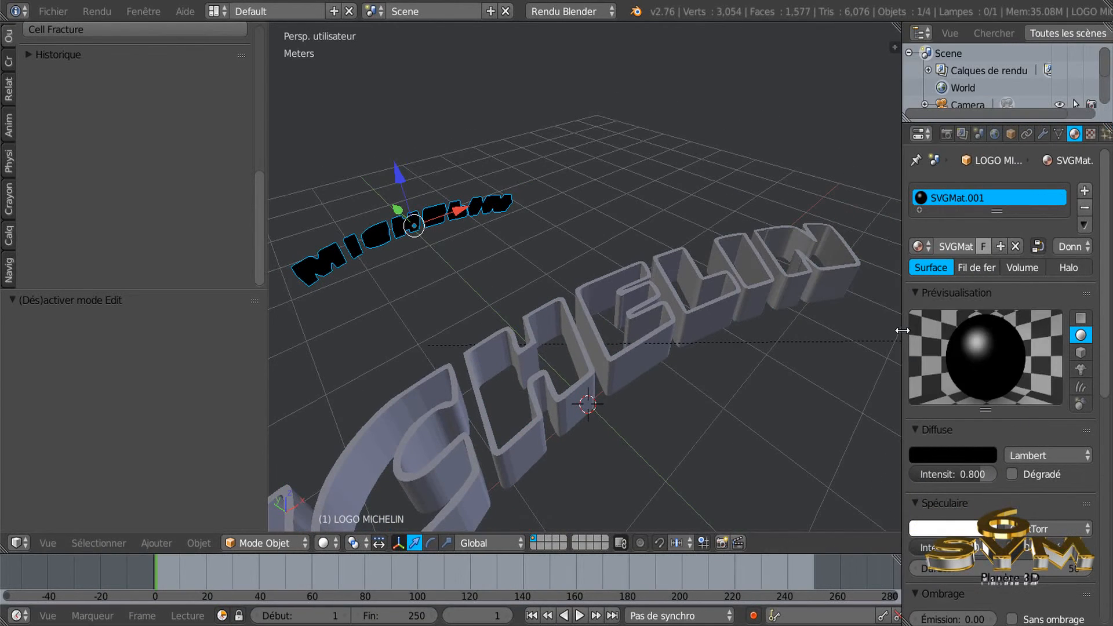
pyautogui.click(940, 453)
pyautogui.moveTo(984, 348); pyautogui.dragTo(983, 264)
# Step: Examine the solid MICHELIN lettering up close from the M's end and from the front
pyautogui.moveTo(603, 232); pyautogui.dragTo(641, 273, button='middle')
pyautogui.scroll(3, 482, 276)
pyautogui.moveTo(497, 249); pyautogui.dragTo(482, 219, button='middle')
pyautogui.scroll(2, 475, 253)
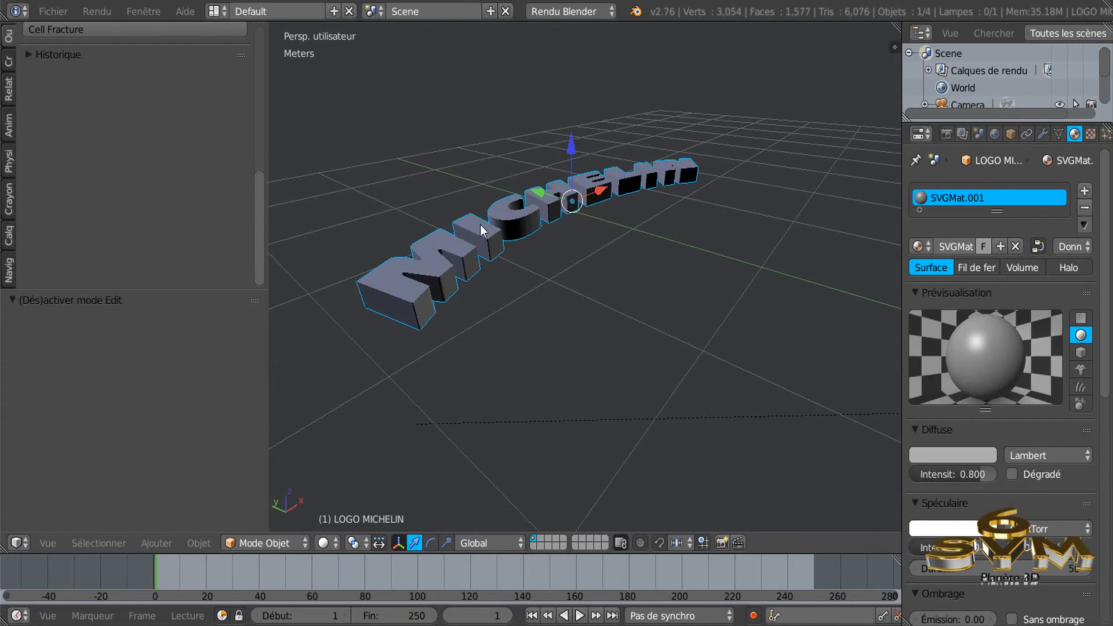
pyautogui.scroll(1, 480, 244)
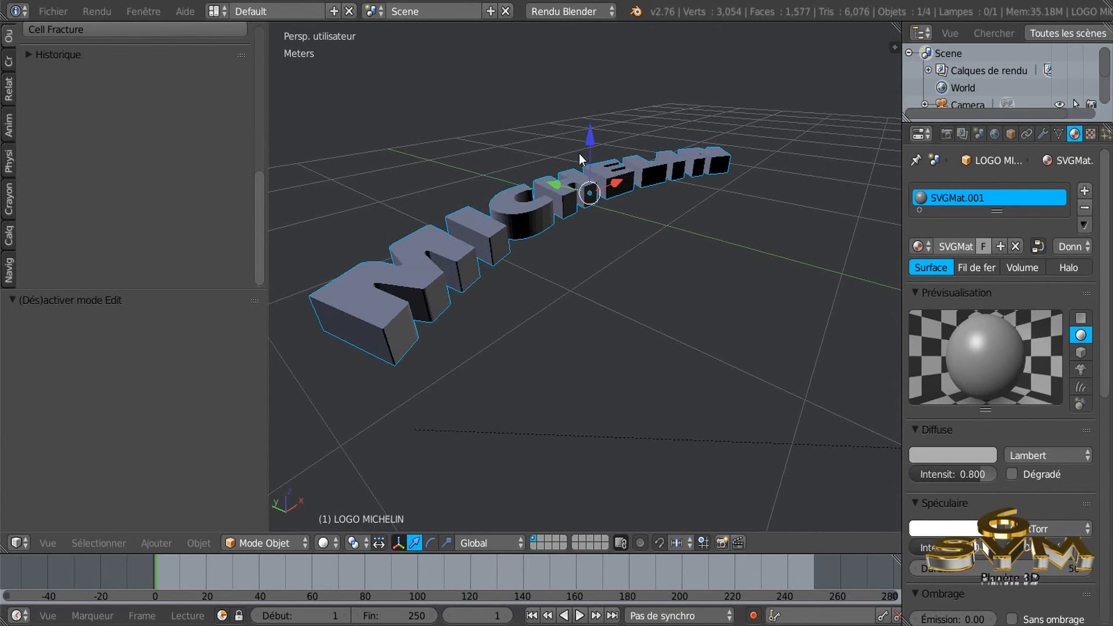
pyautogui.moveTo(571, 187); pyautogui.dragTo(440, 305, button='middle')
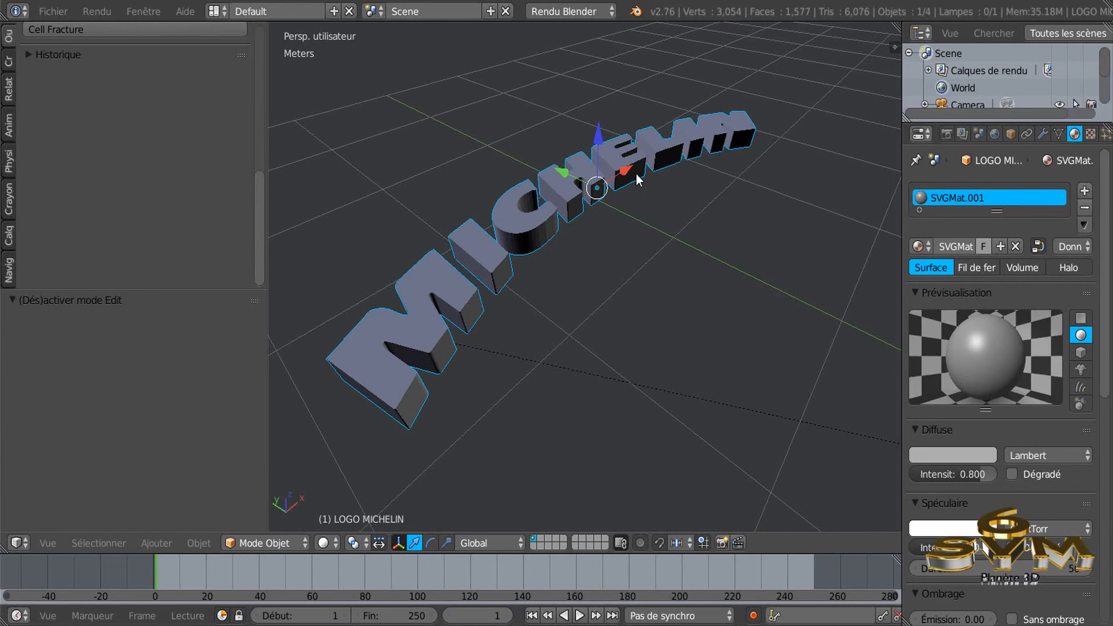
pyautogui.moveTo(667, 211); pyautogui.dragTo(611, 291, button='middle')
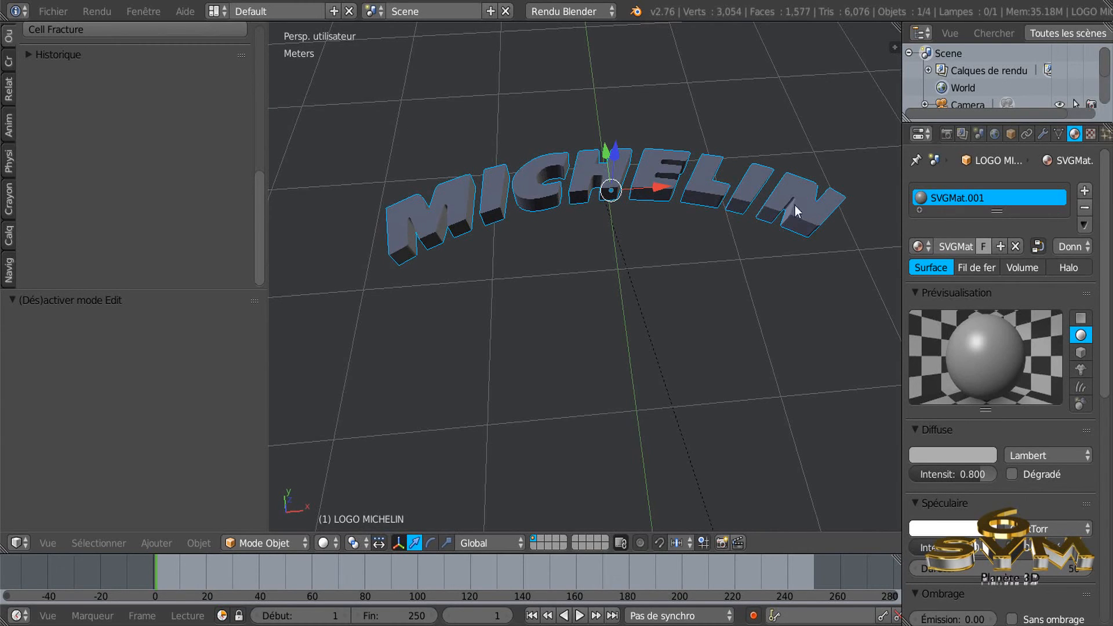
pyautogui.scroll(-1, 464, 184)
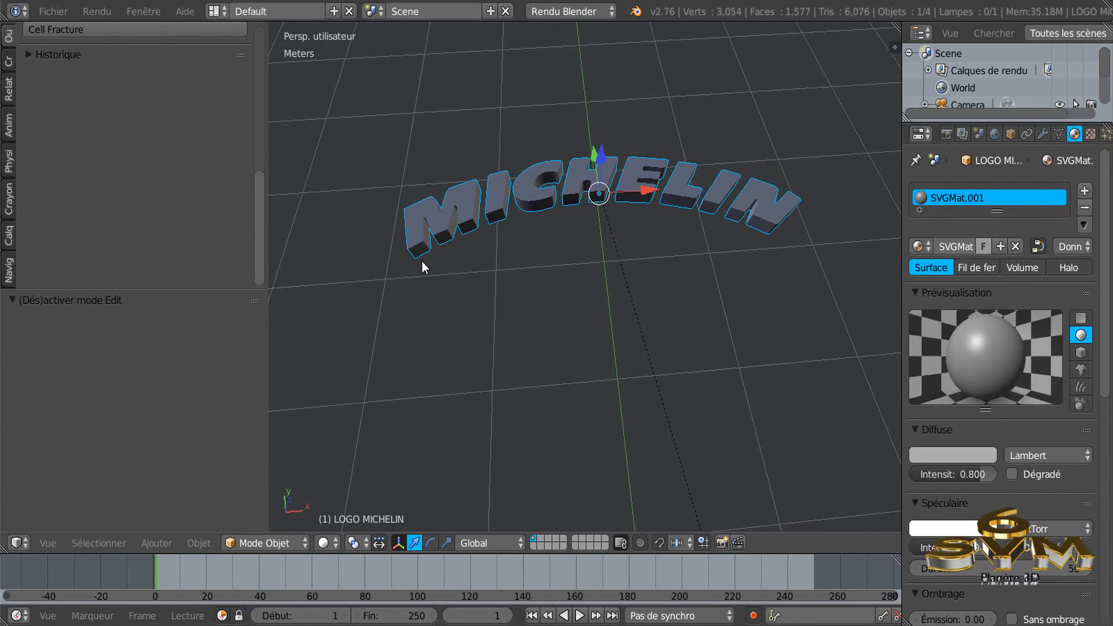
# Step: Compare the small solid lettering with the large hollow lettering by viewing both together
pyautogui.scroll(-4, 422, 264)
pyautogui.scroll(-3, 634, 424)
pyautogui.keyDown('shift'); pyautogui.moveTo(623, 479); pyautogui.dragTo(573, 291, button='middle'); pyautogui.keyUp('shift')
pyautogui.scroll(-5, 575, 290)
pyautogui.moveTo(595, 334); pyautogui.dragTo(571, 349, button='middle')
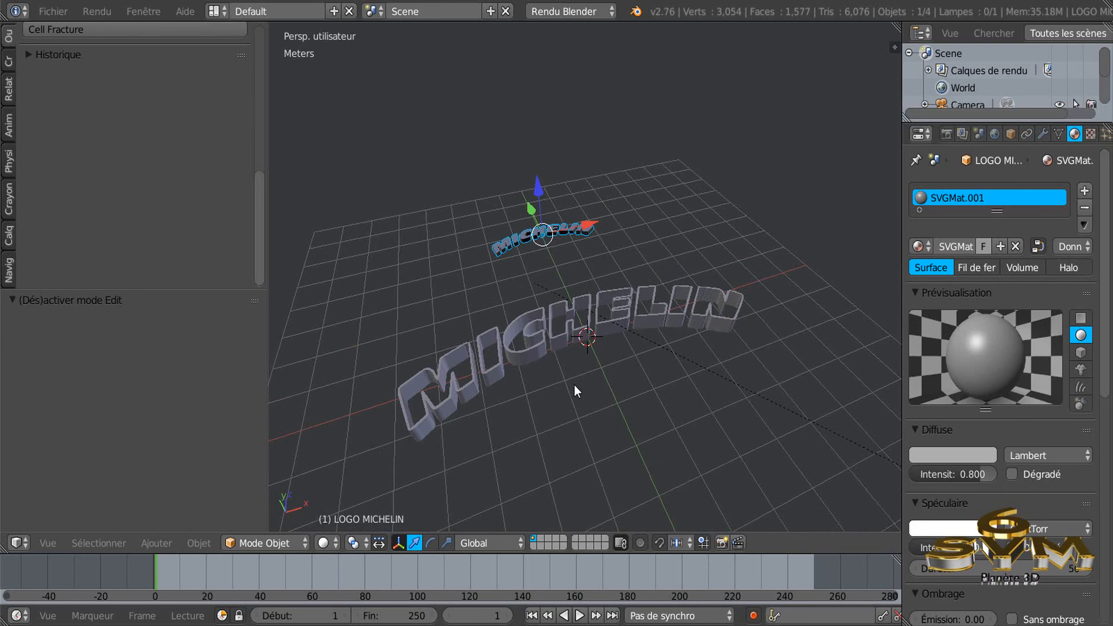
pyautogui.moveTo(574, 385); pyautogui.dragTo(577, 374, button='middle')
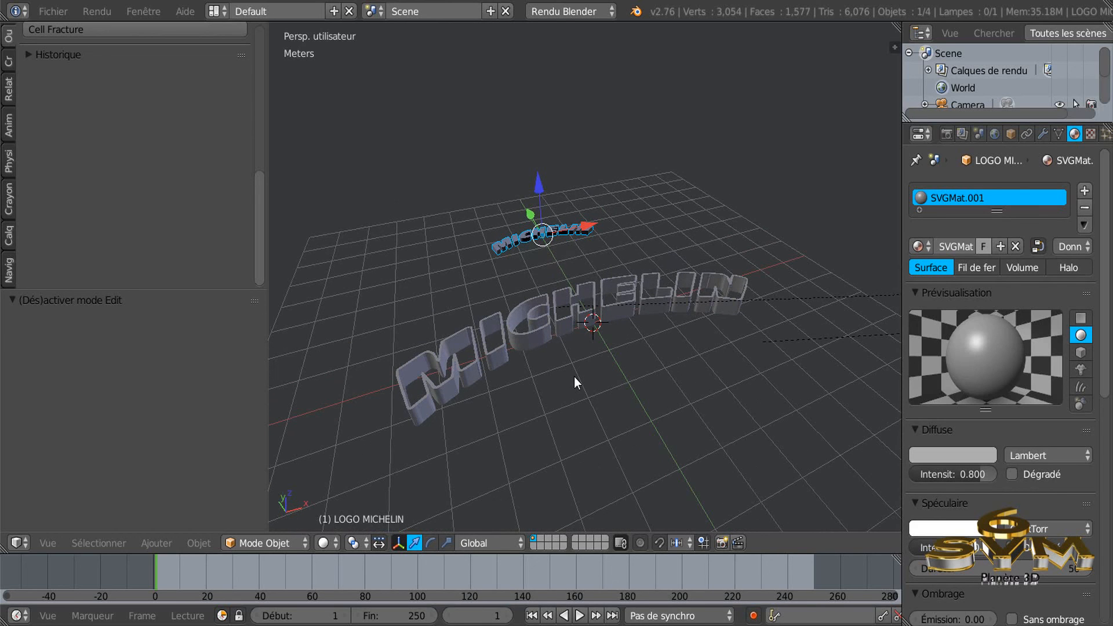